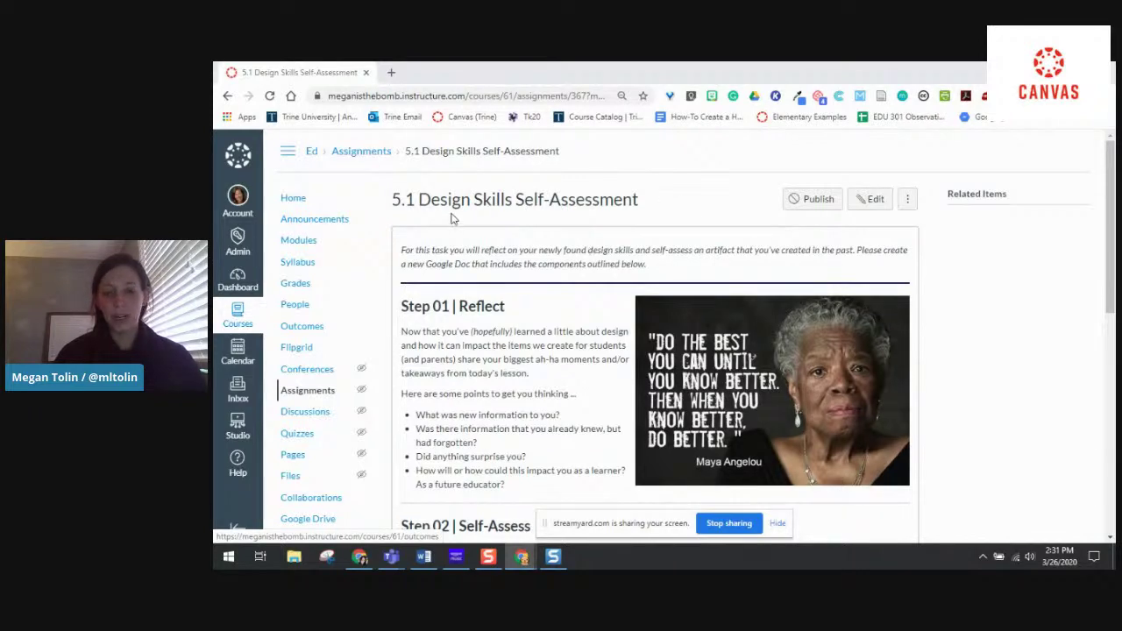
Add a rubric titled "Design Skills Rubric" to the 5.1 Design Skills Self-Assessment assignment.
scroll(805, 233, down, 1)
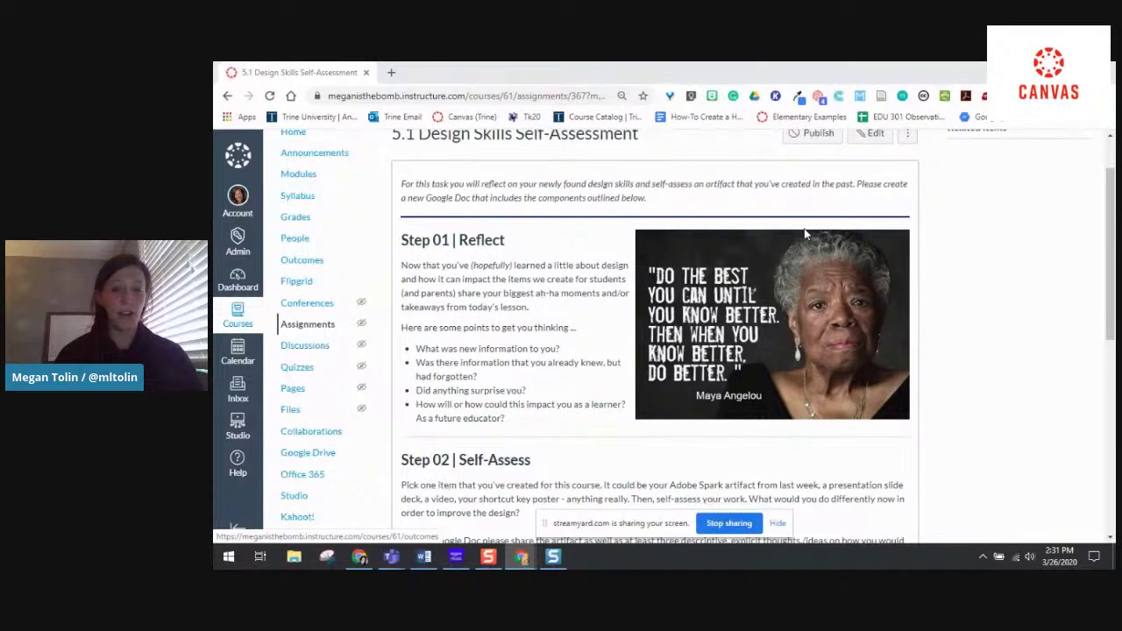
scroll(789, 265, up, 1)
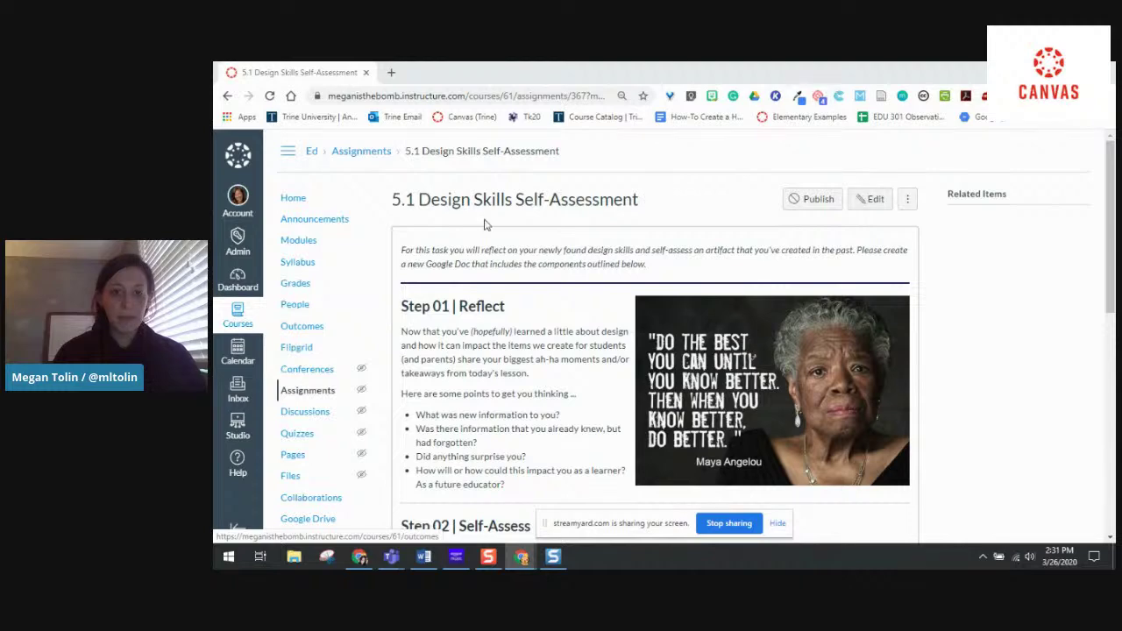
scroll(471, 386, down, 3)
scroll(471, 386, down, 4)
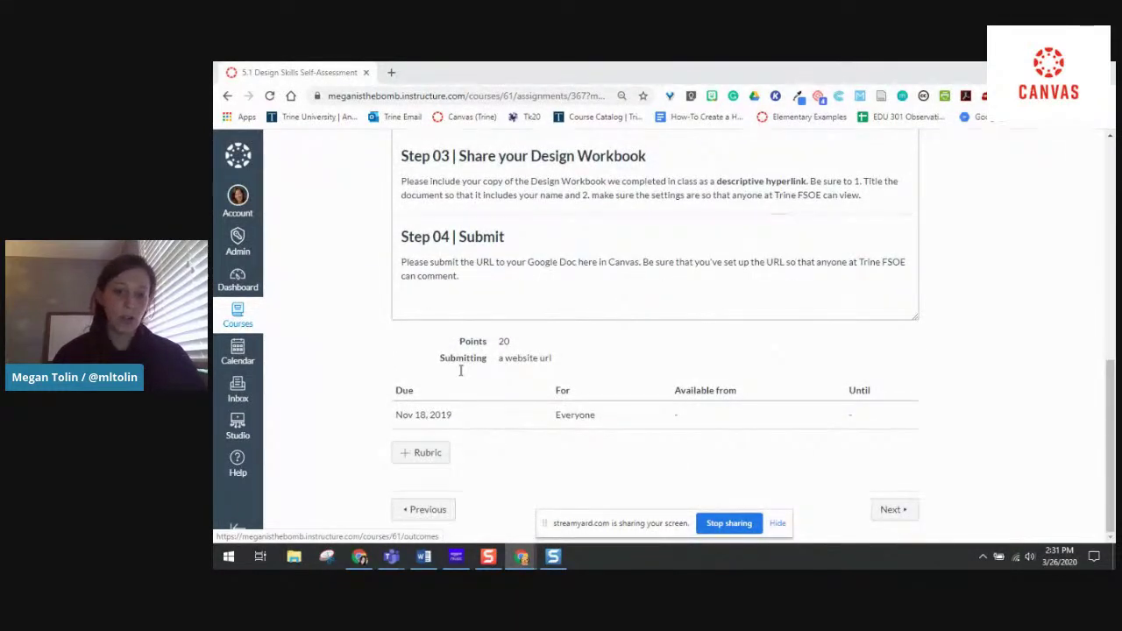
click(427, 453)
scroll(1013, 379, down, 1)
scroll(1013, 379, down, 2)
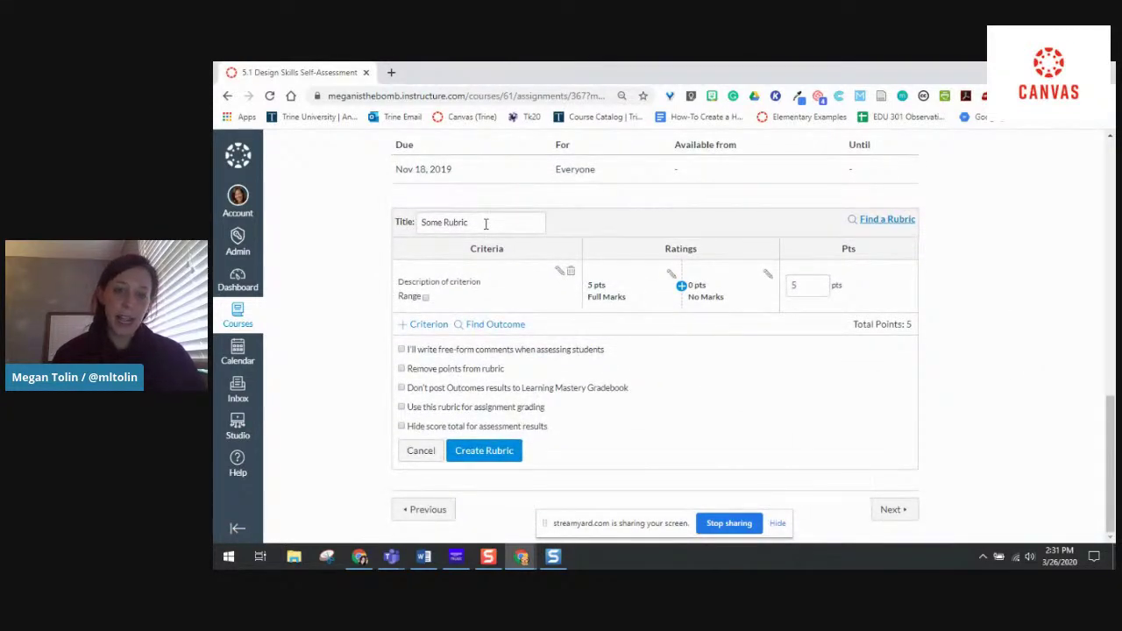
drag(486, 224, 419, 222)
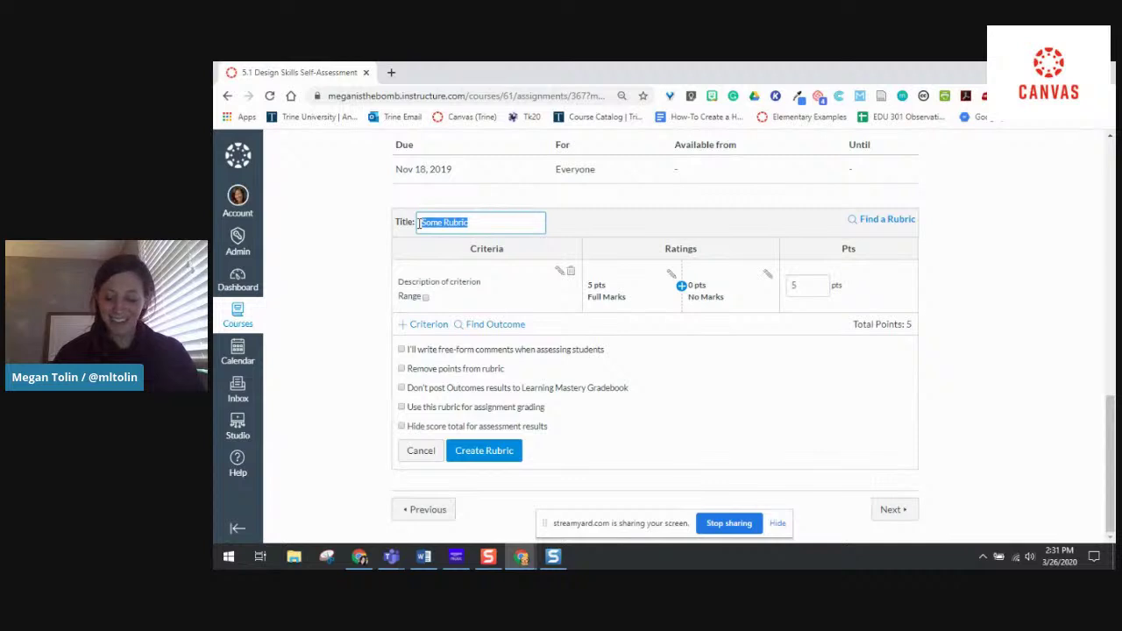
key(BackSpace)
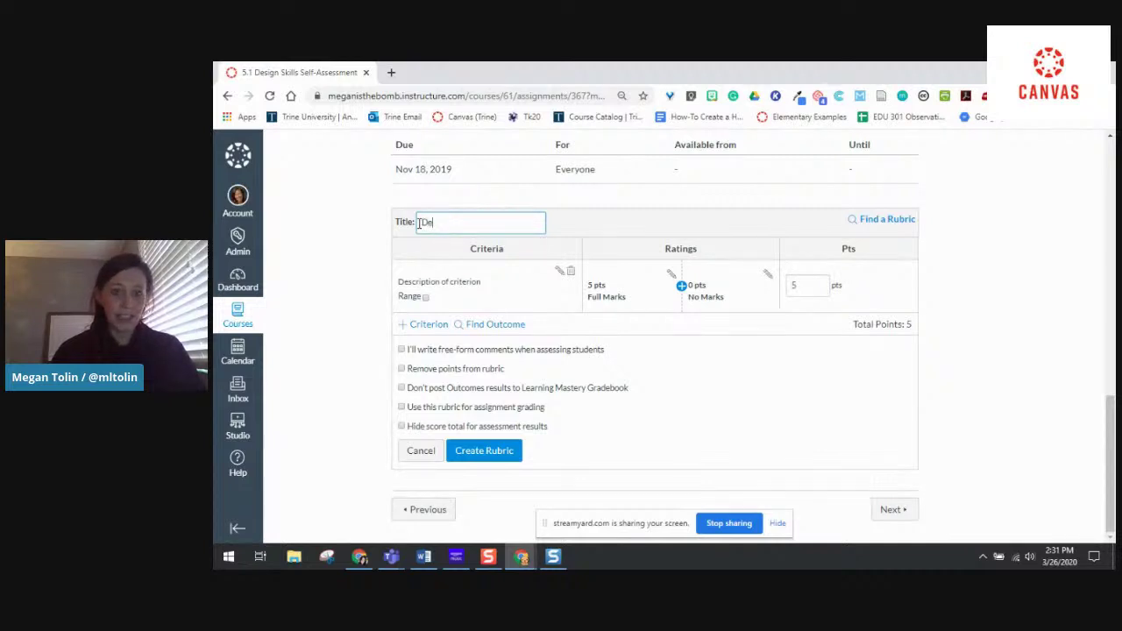
text(Design Skills Rubric)
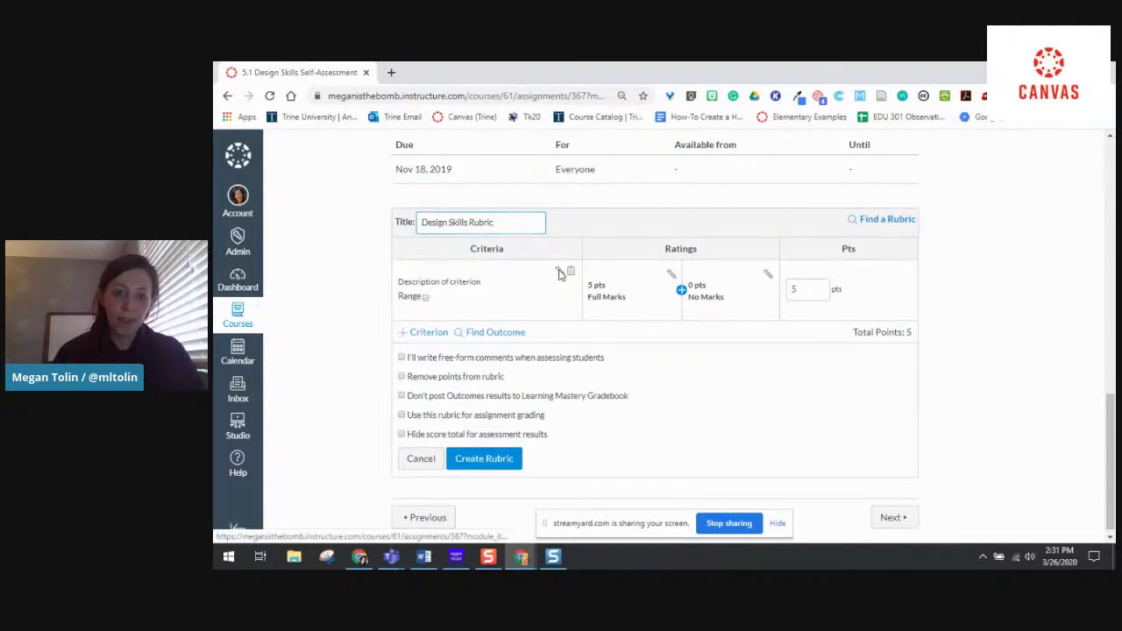
Set the description of the rubric's first criterion to "Design Components".
click(559, 274)
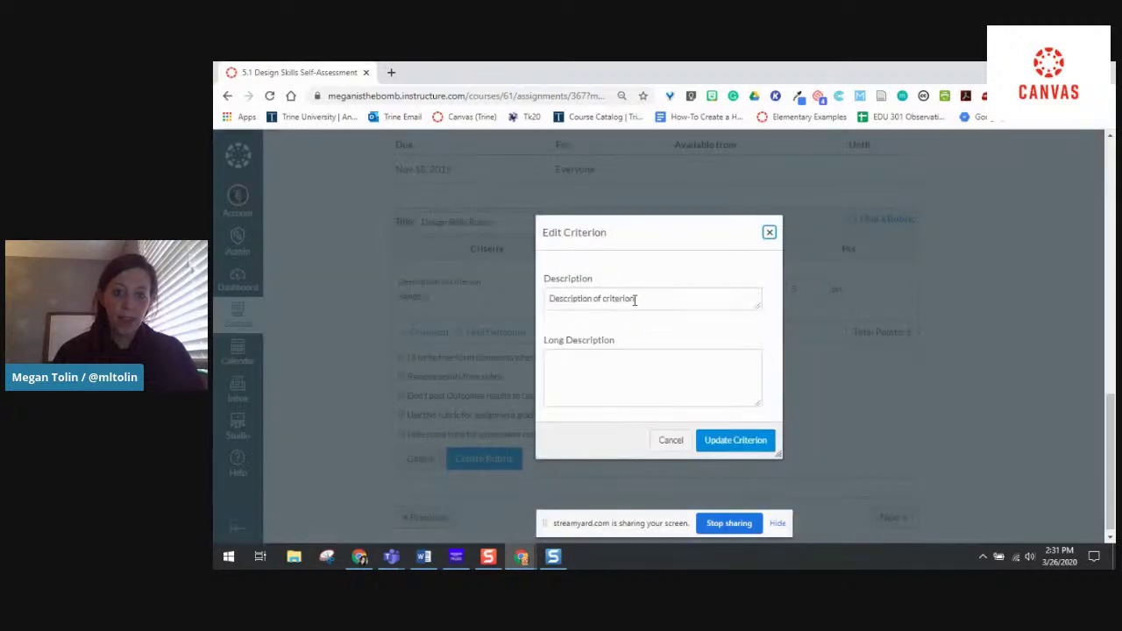
click(769, 232)
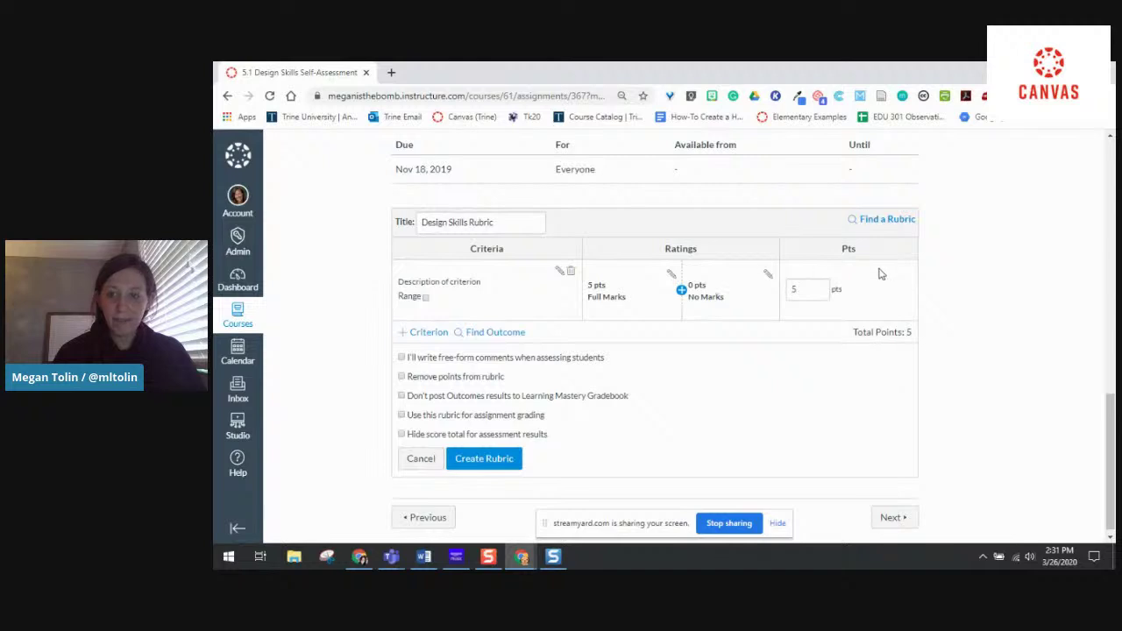
click(558, 273)
drag(635, 319, 546, 318)
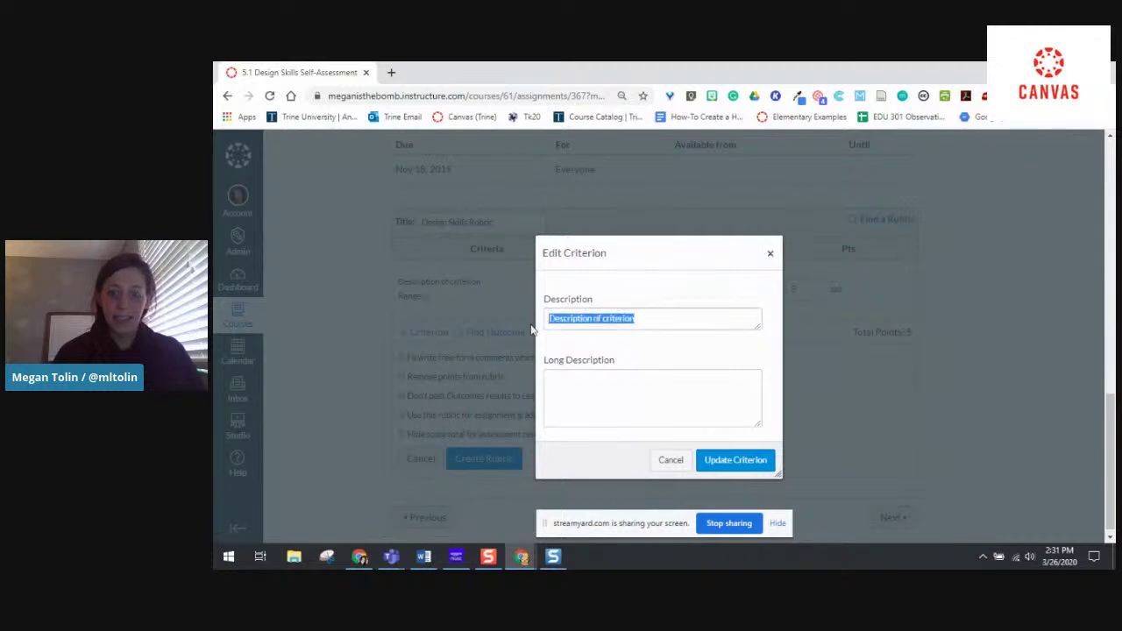
text(De)
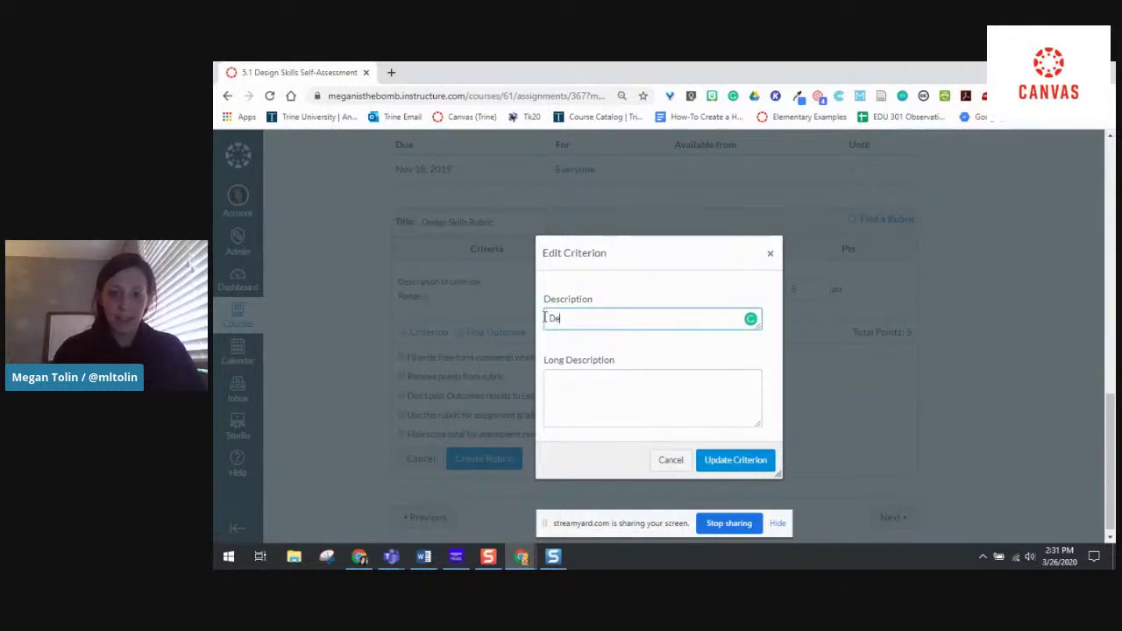
text(sign Components)
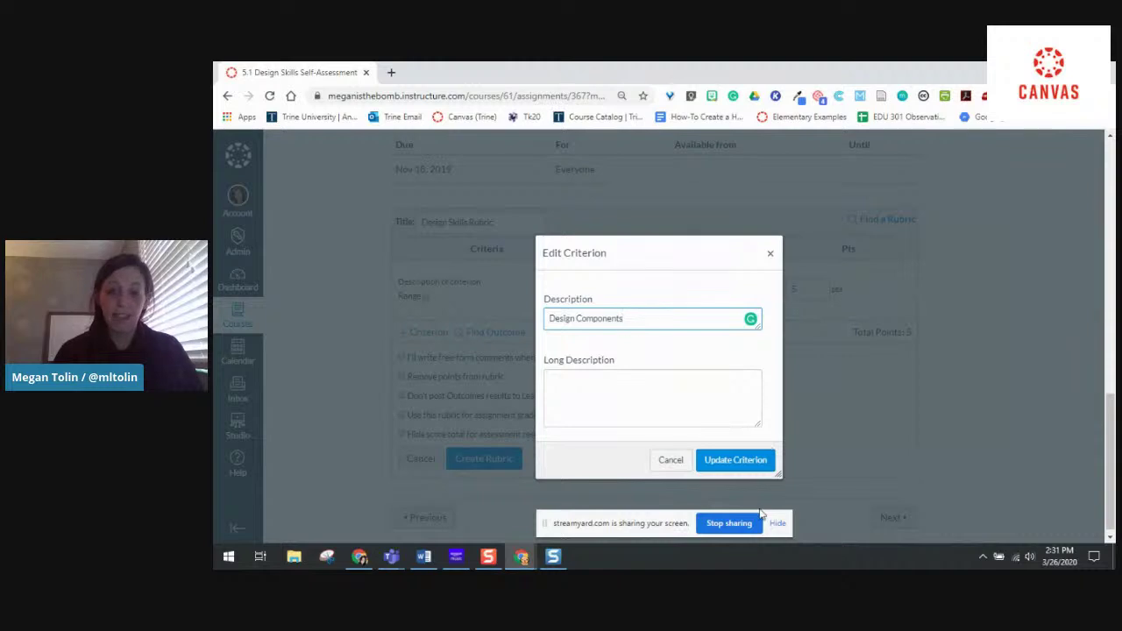
click(735, 460)
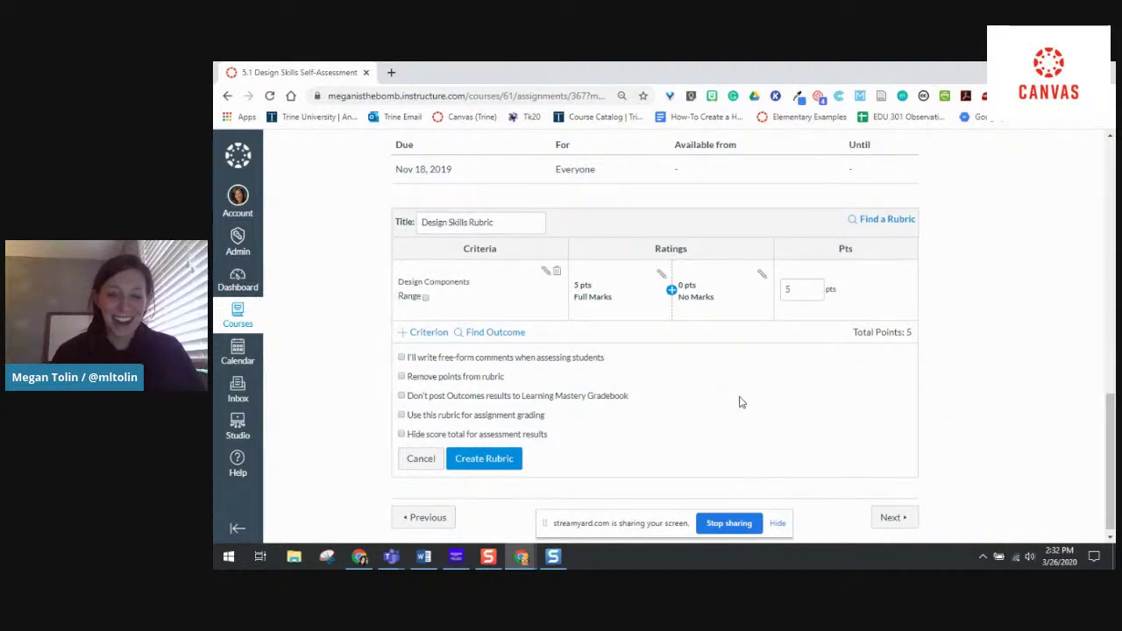
Set the Design Components criterion to 10 points and add a 5-point rating titled "Partial Marks" between Full Marks and No Marks.
drag(809, 287, 783, 289)
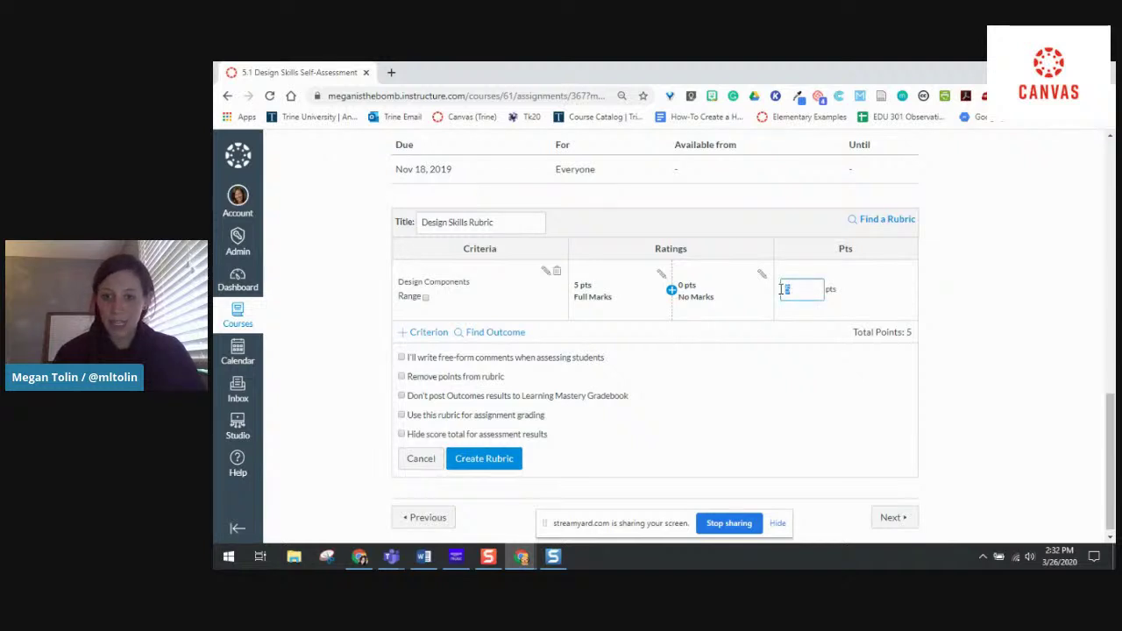
text(10)
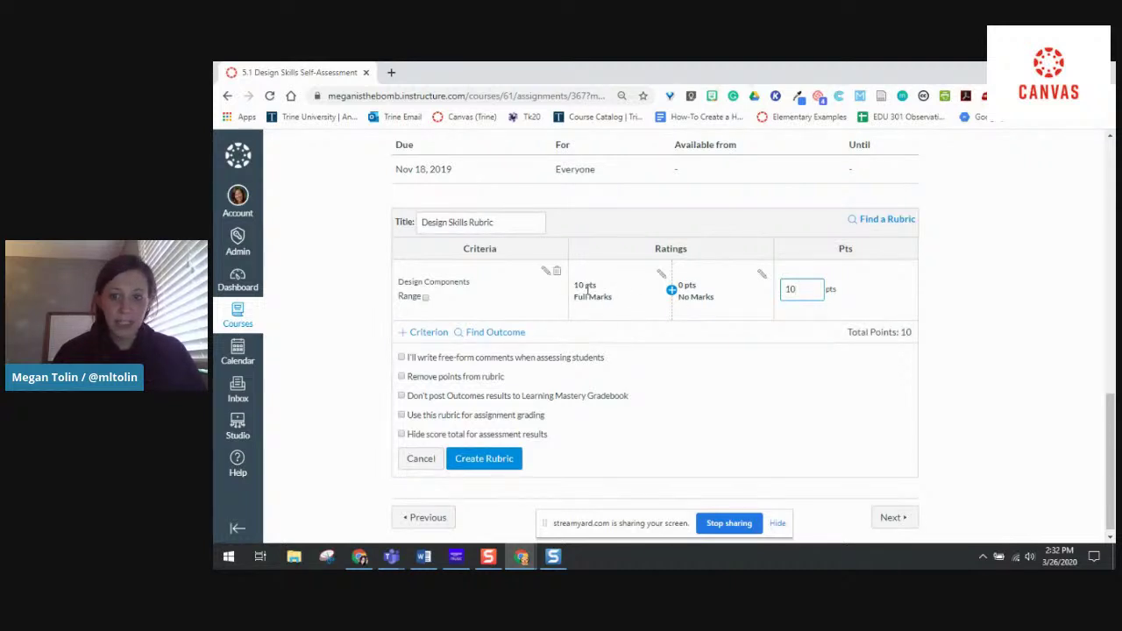
click(672, 292)
click(589, 358)
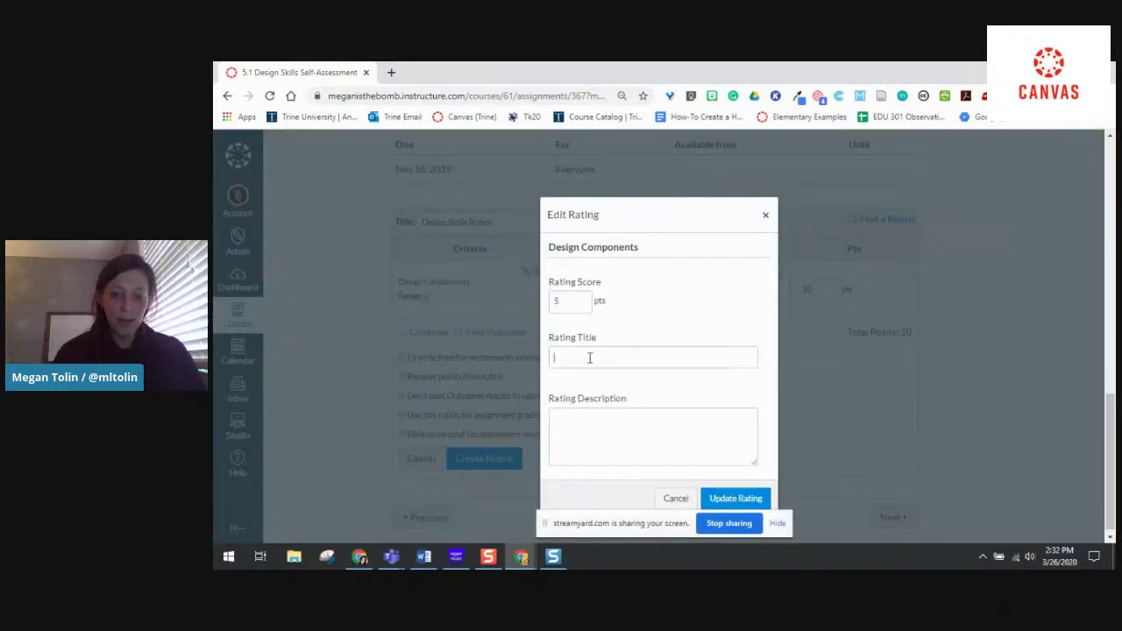
text(Partial Marks)
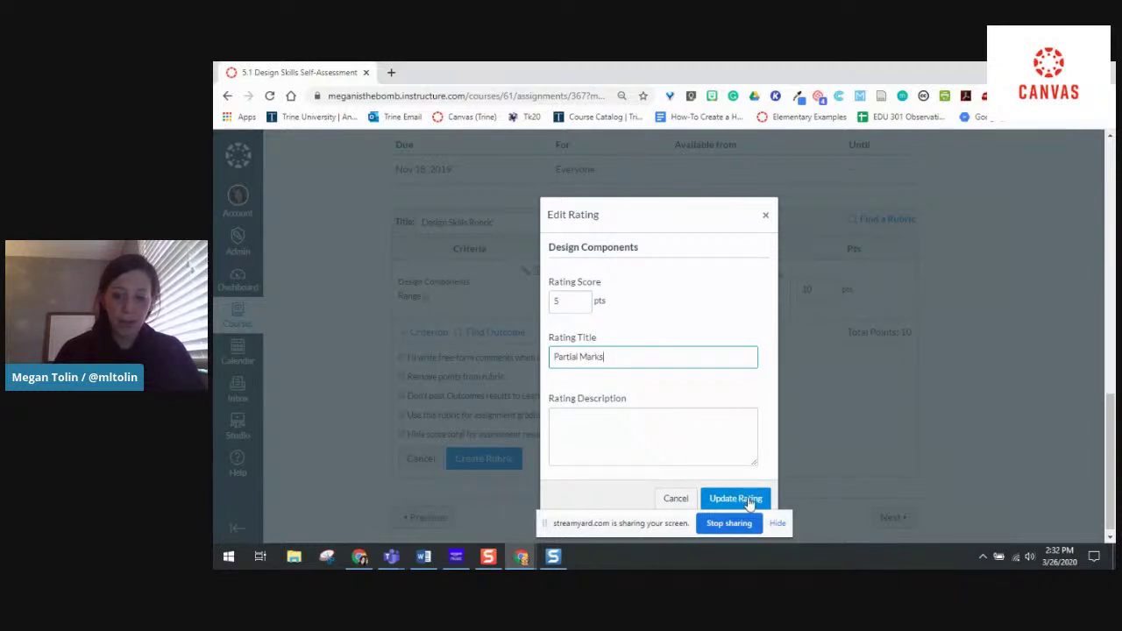
click(748, 500)
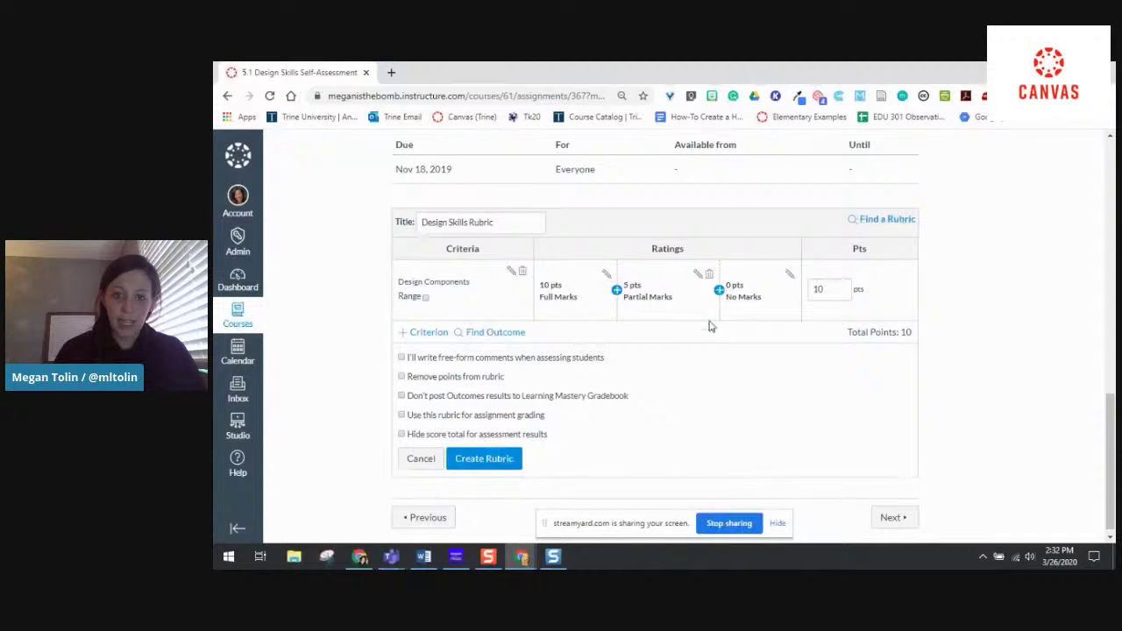
Add a 3-point rating titled "Needs Improvement" between Partial Marks and No Marks for Design Components.
click(720, 292)
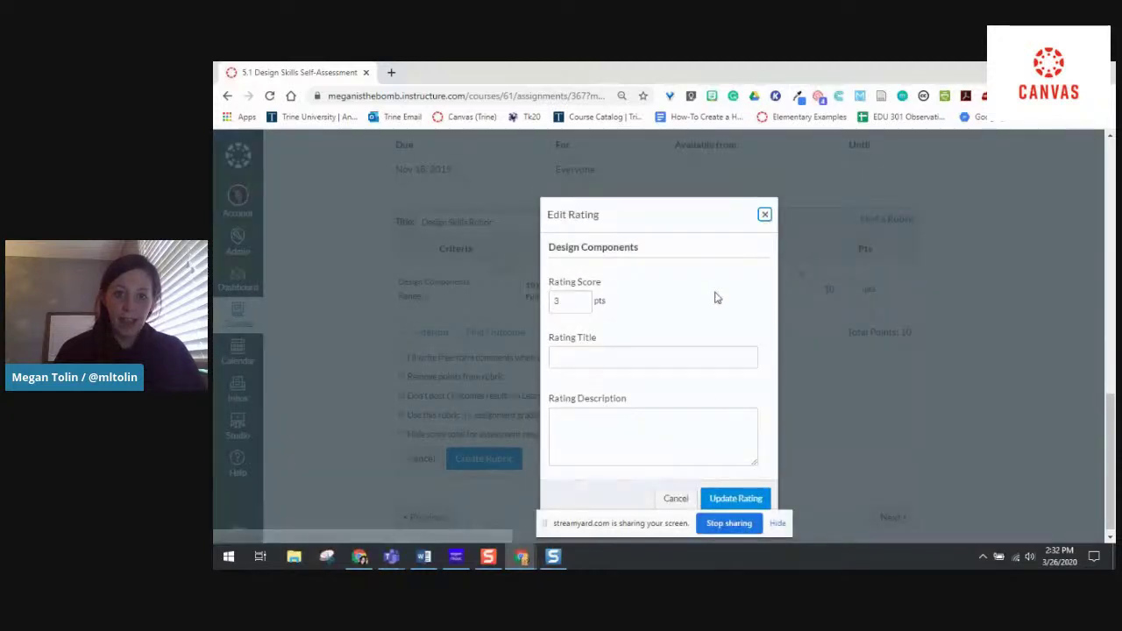
click(616, 354)
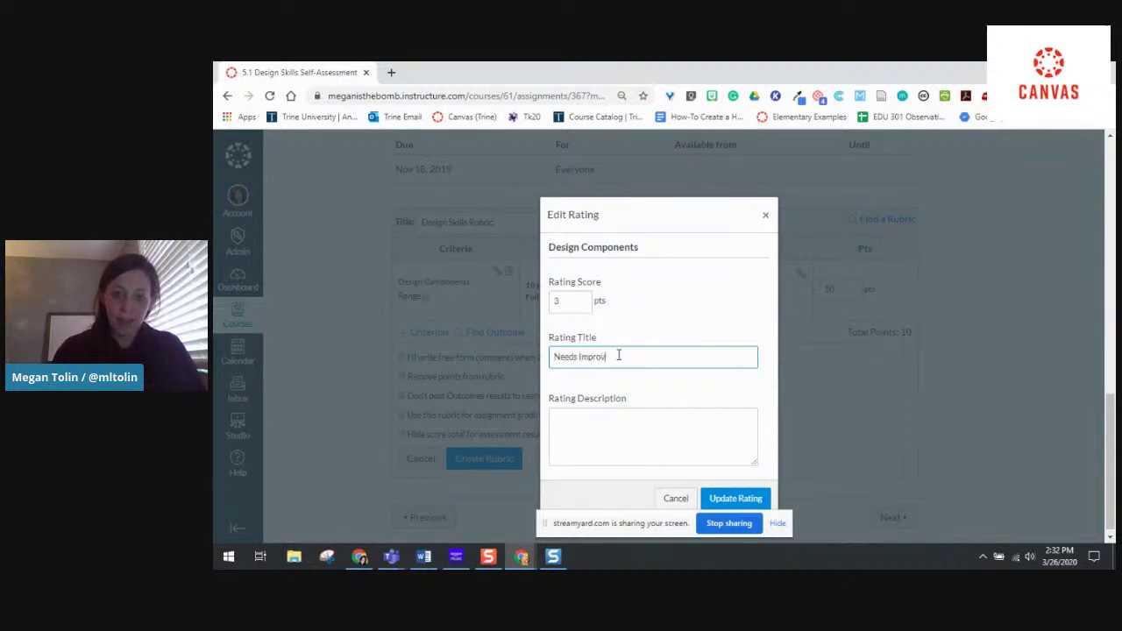
click(754, 498)
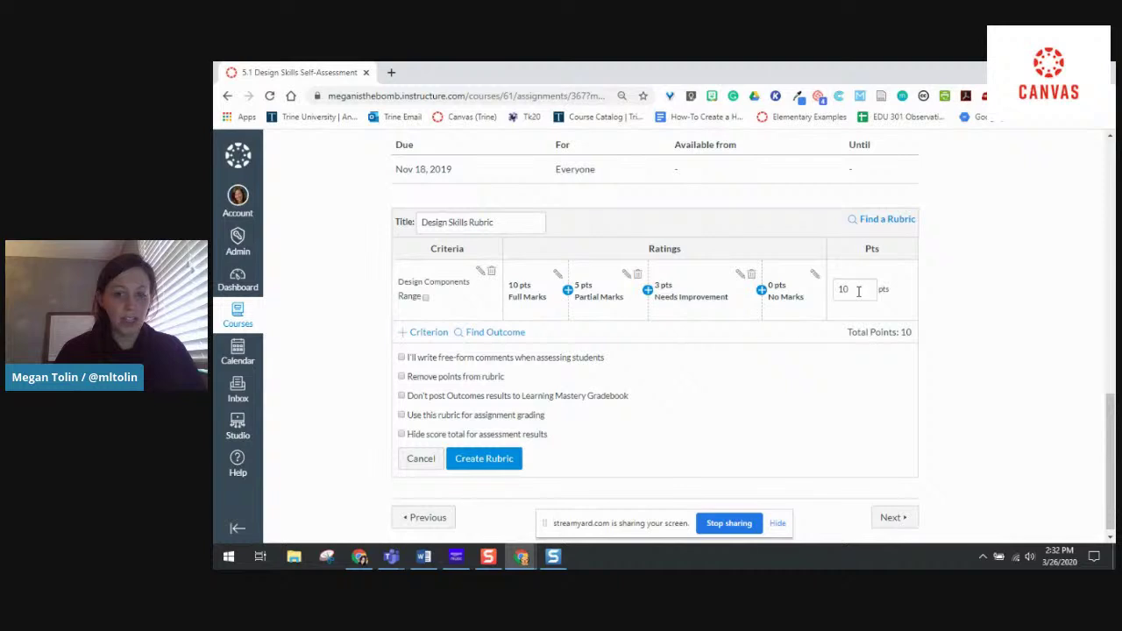
click(481, 274)
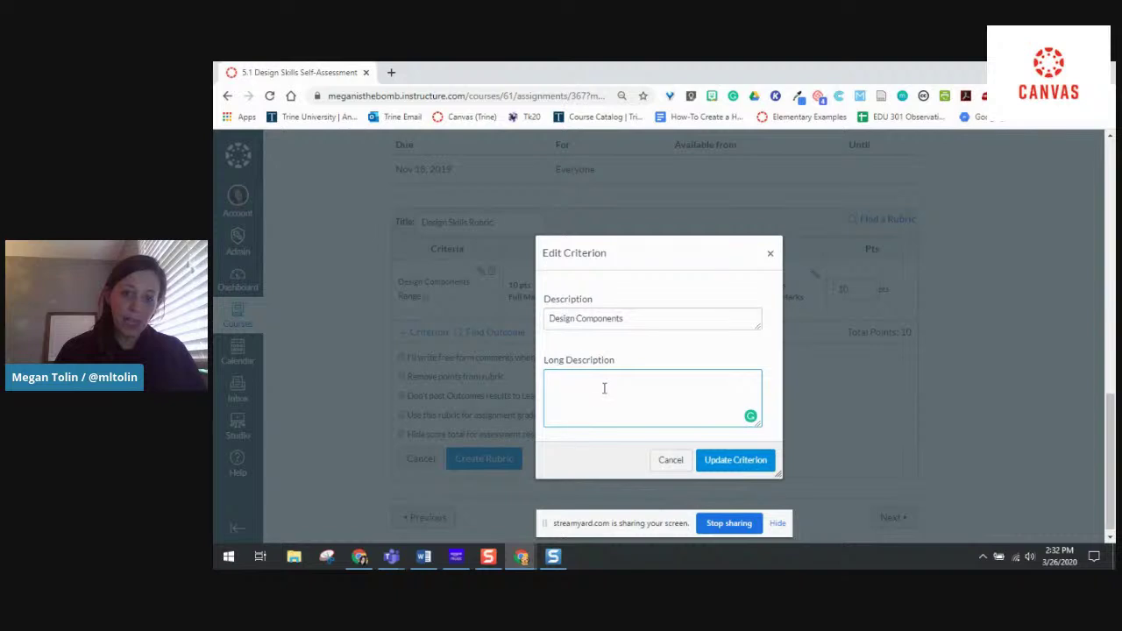
click(729, 462)
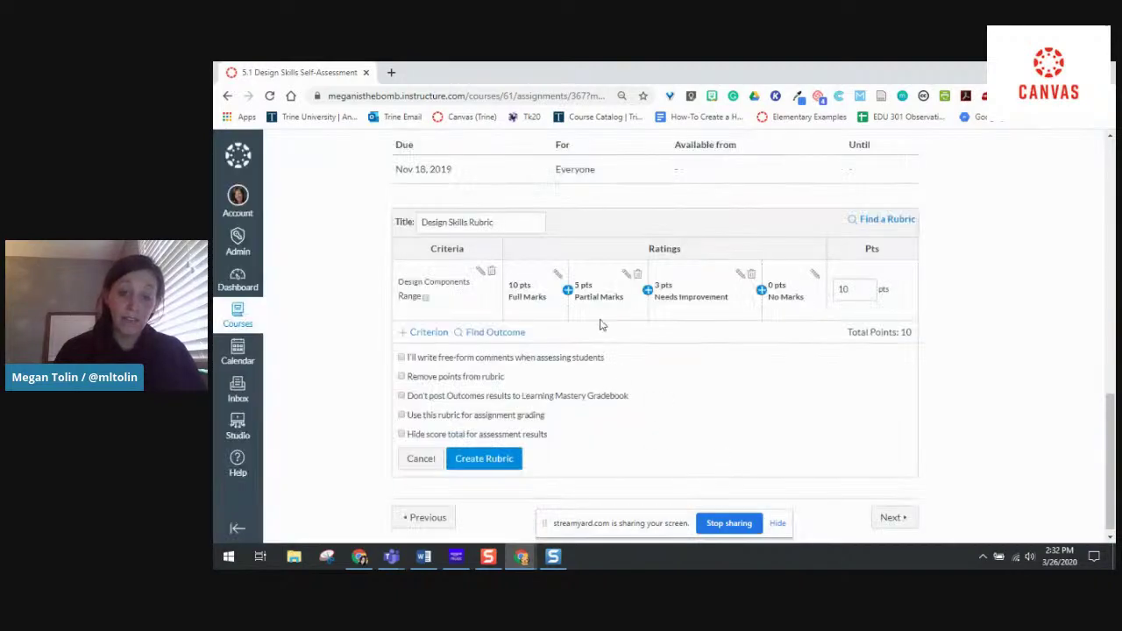
Give the Full Marks rating of Design Components the description "Great job. Exceeds expectations".
click(557, 275)
click(580, 432)
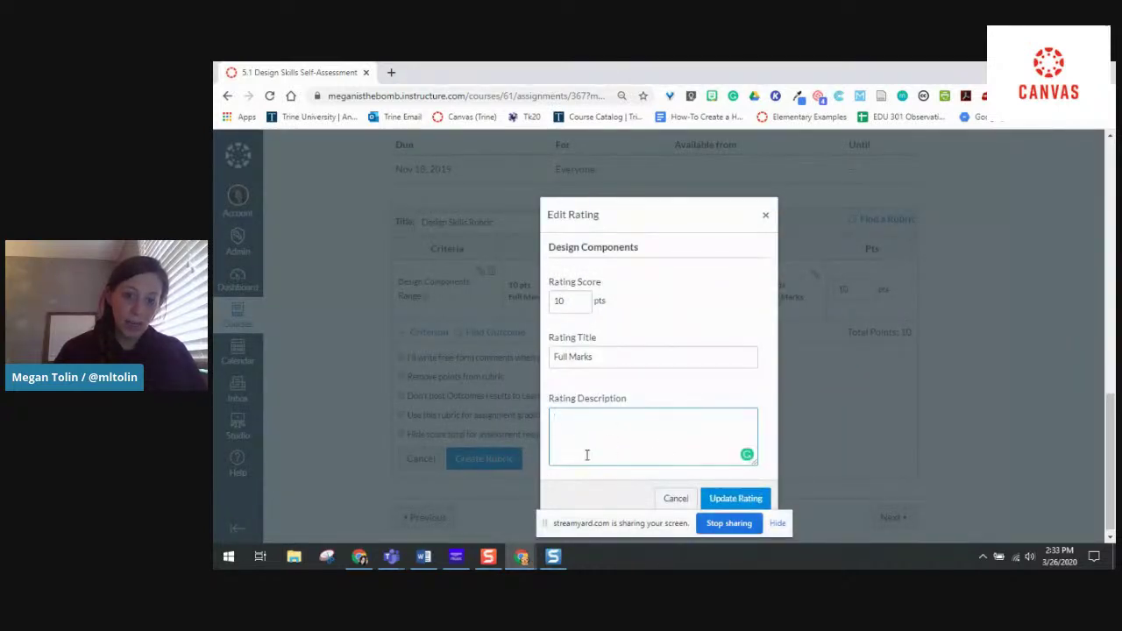
text(Great job. Exceeds expec)
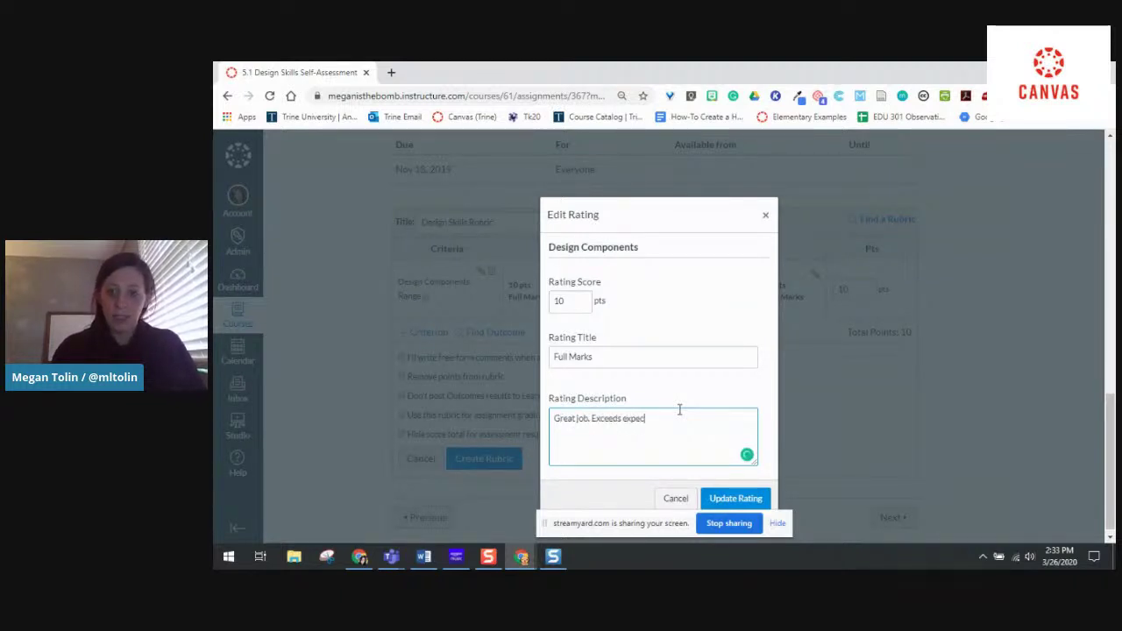
text(tations)
click(717, 498)
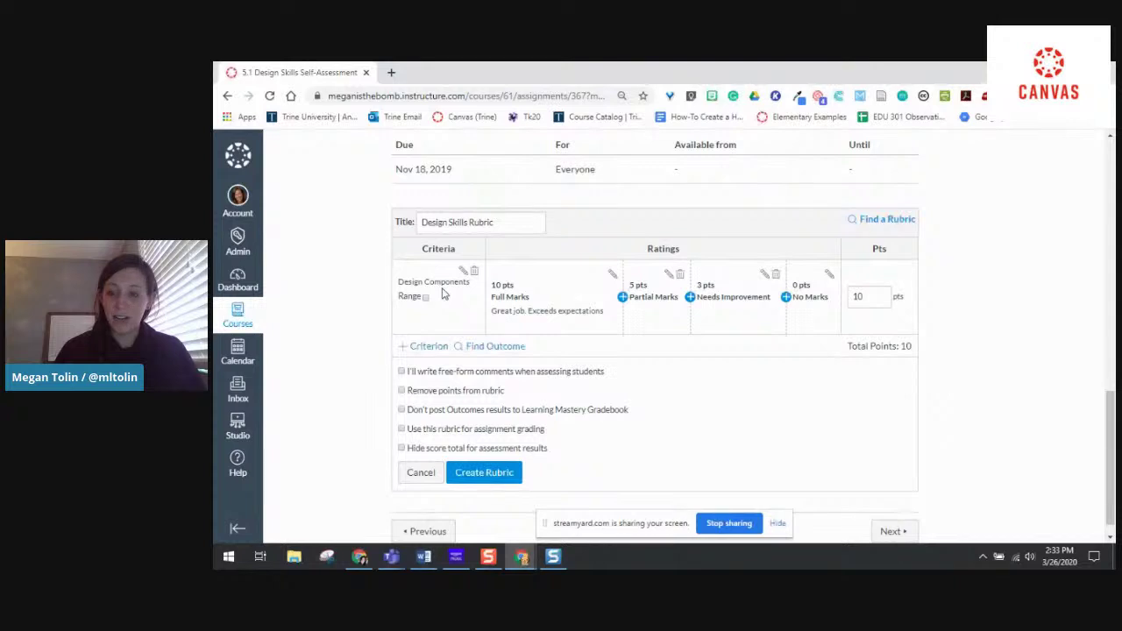
Duplicate the Design Components criterion and set the copy's description to "Required Components".
click(422, 348)
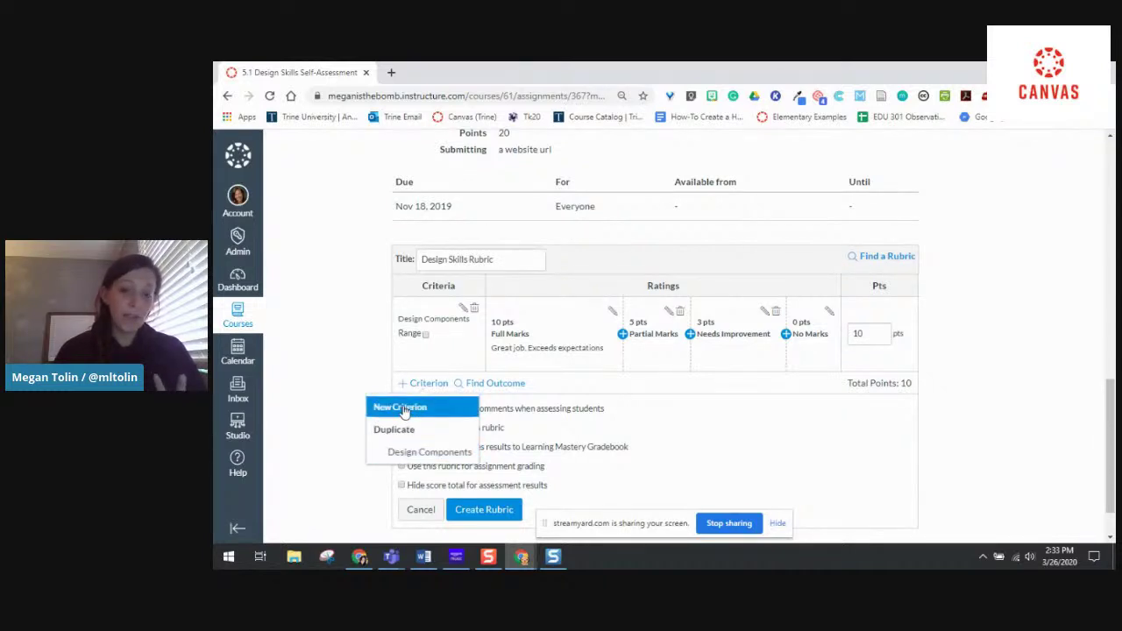
click(400, 455)
drag(626, 319, 493, 323)
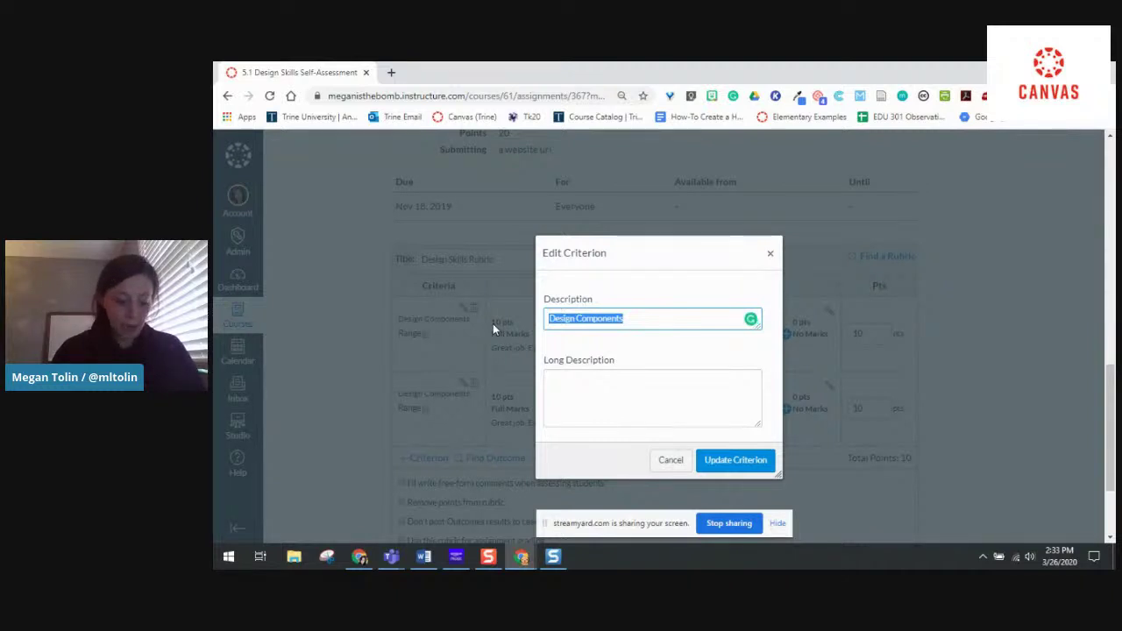
text(Require)
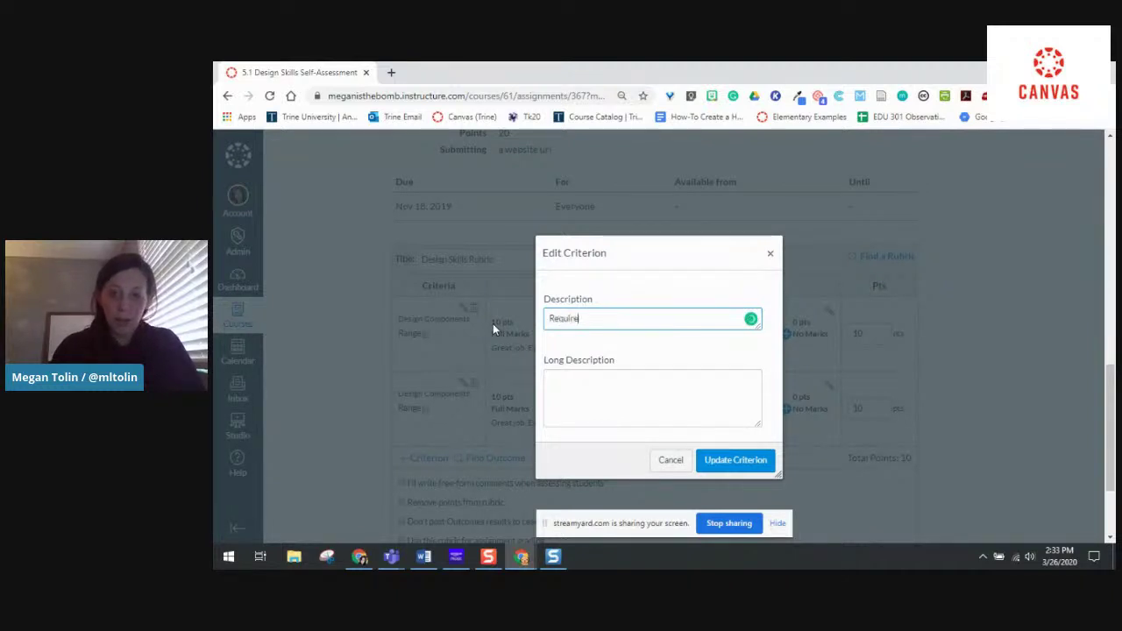
text(d Components)
click(727, 461)
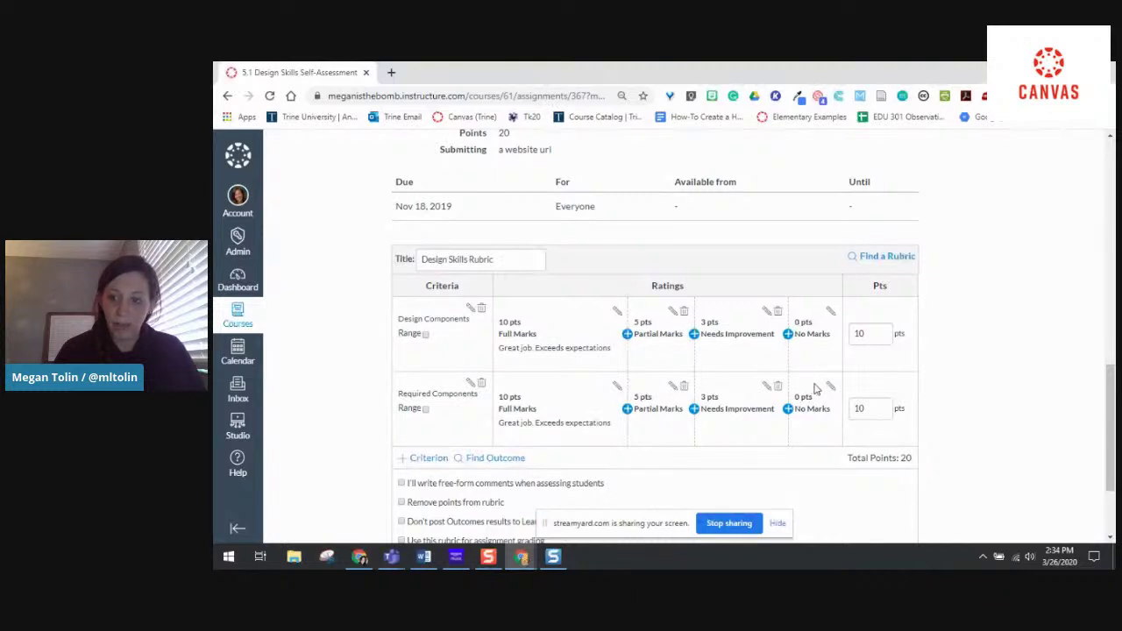
Set the Required Components criterion to 8 points and its Needs Improvement rating score to 3 points.
double_click(851, 409)
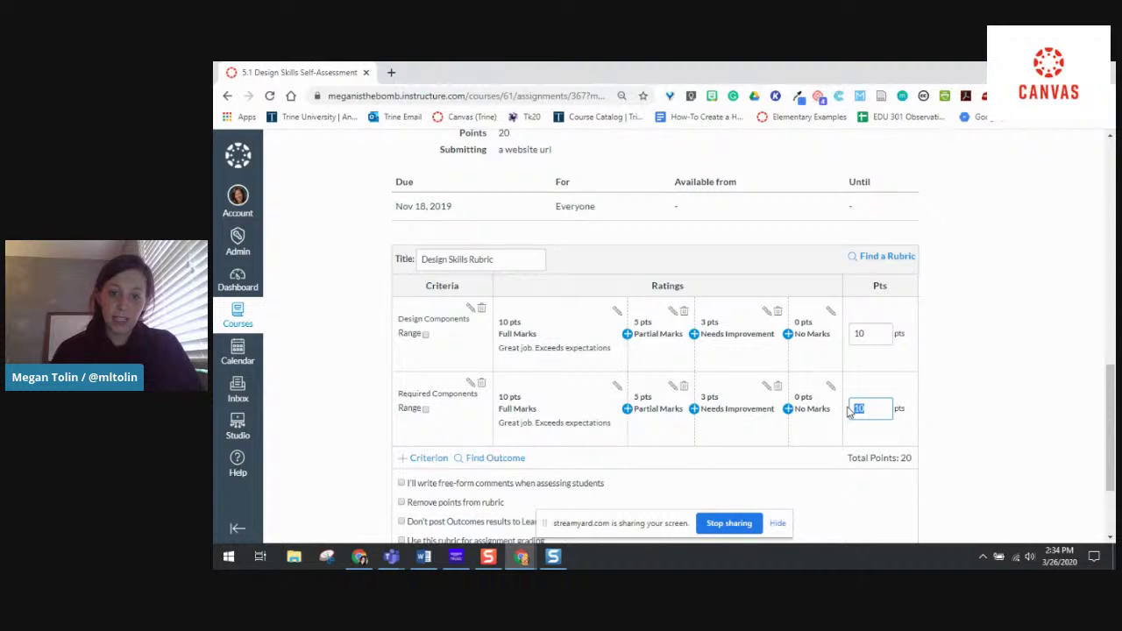
text(8)
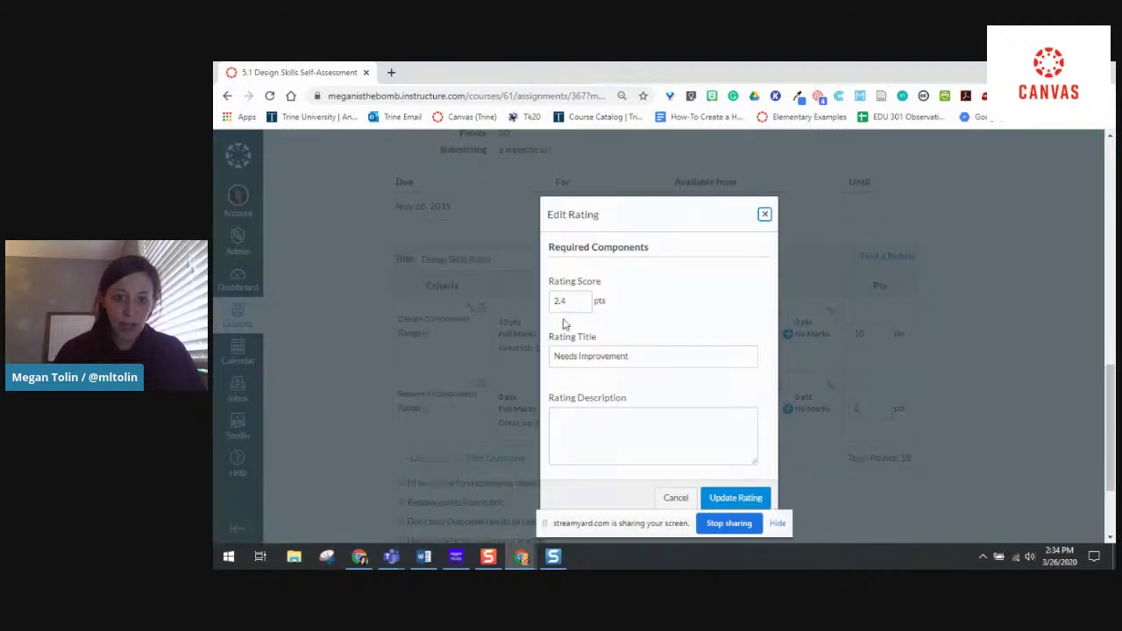
drag(566, 301, 535, 313)
text(3)
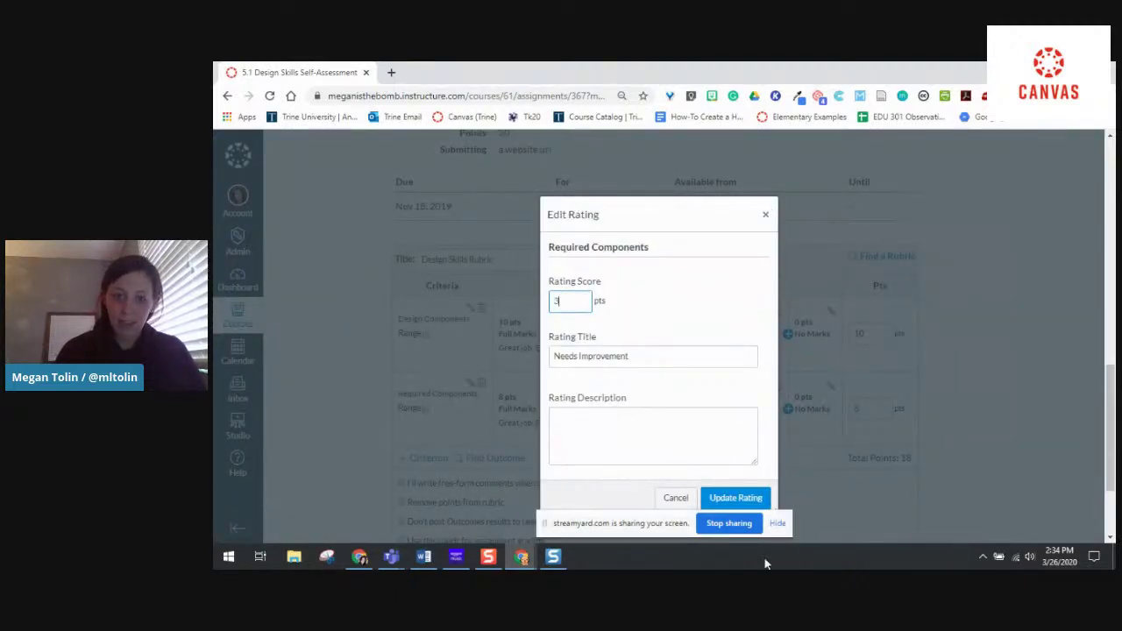
click(747, 498)
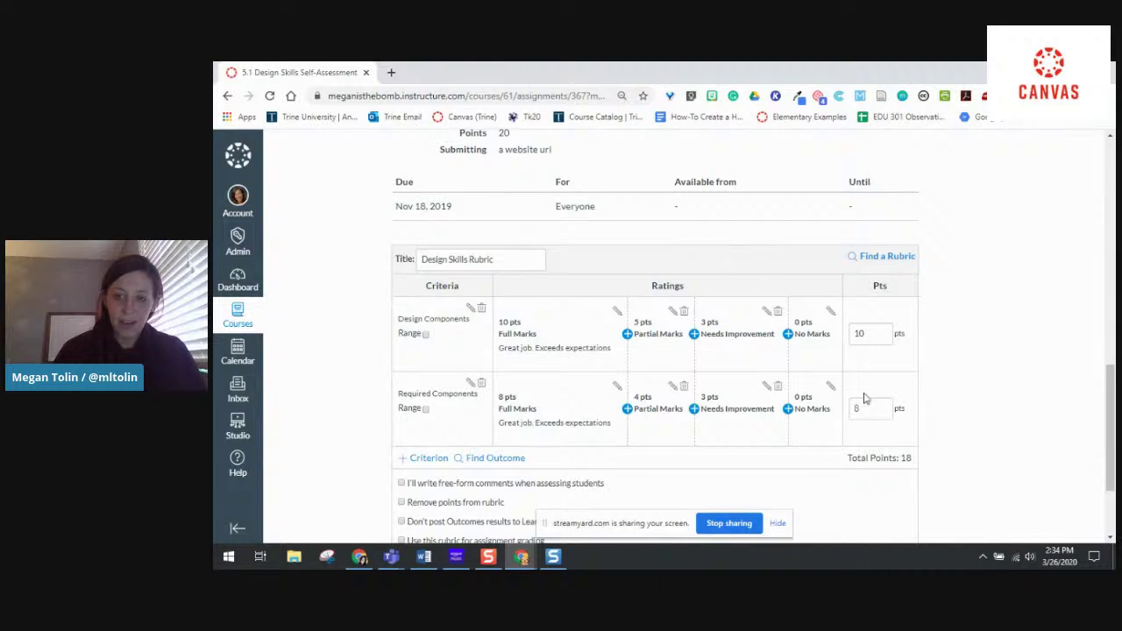
scroll(935, 421, down, 1)
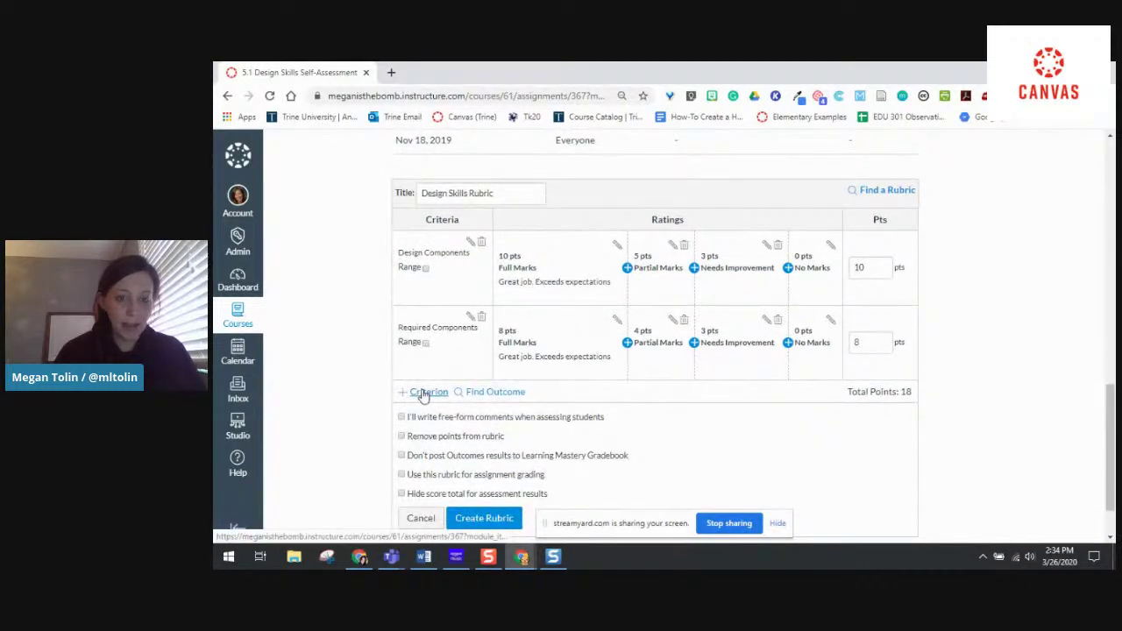
Add a new rubric criterion with the description "Criterion 3".
click(424, 395)
click(396, 418)
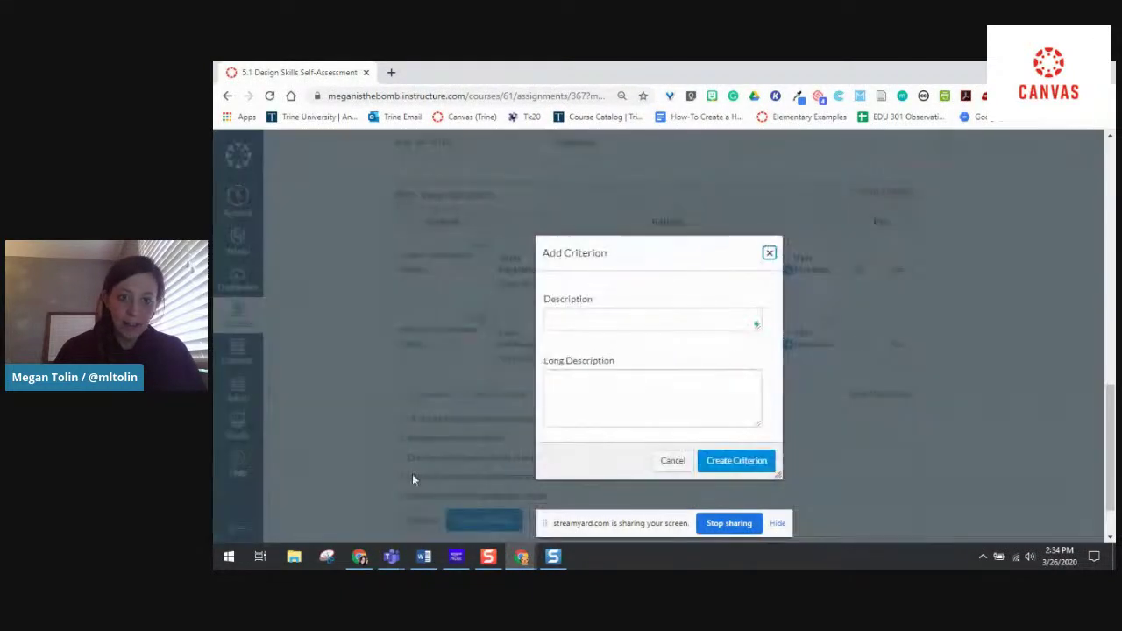
click(636, 321)
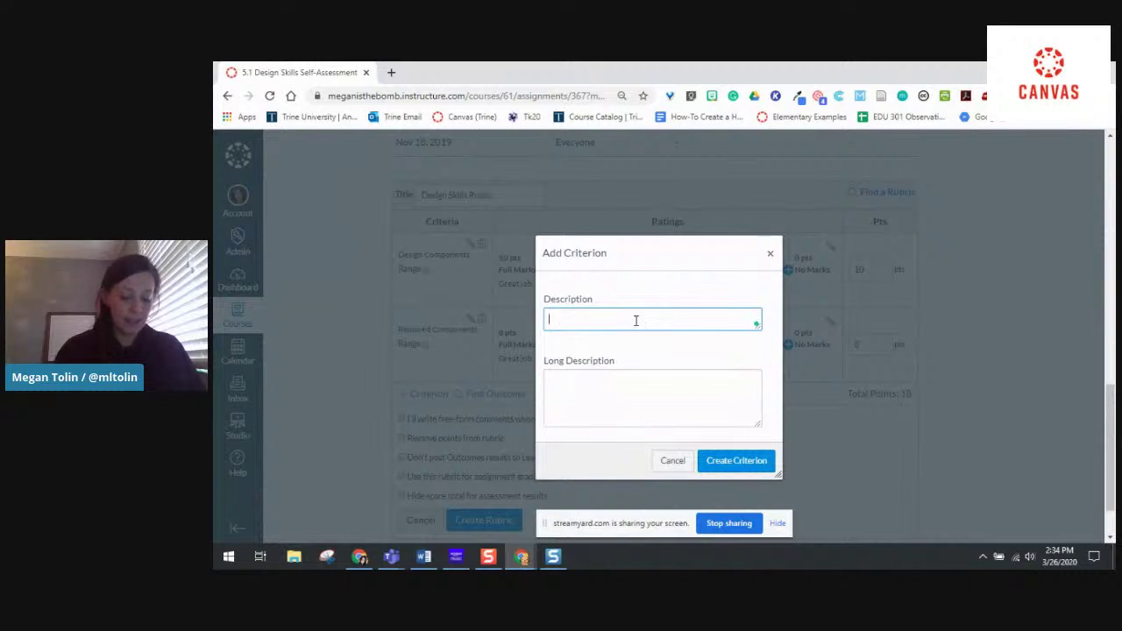
text(Criterion 3)
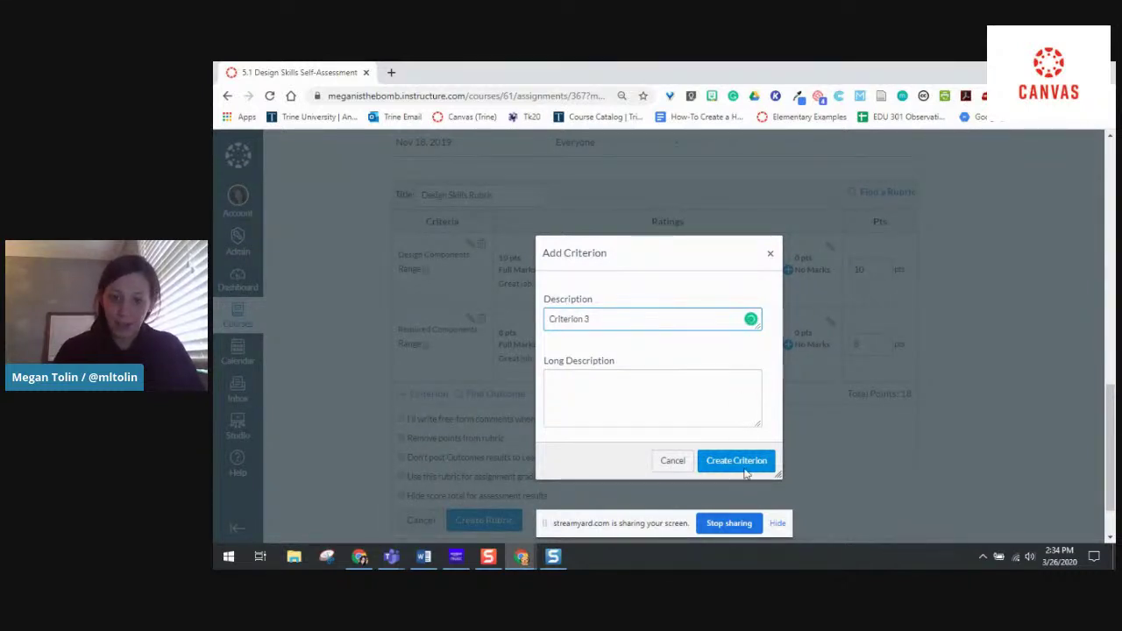
click(745, 462)
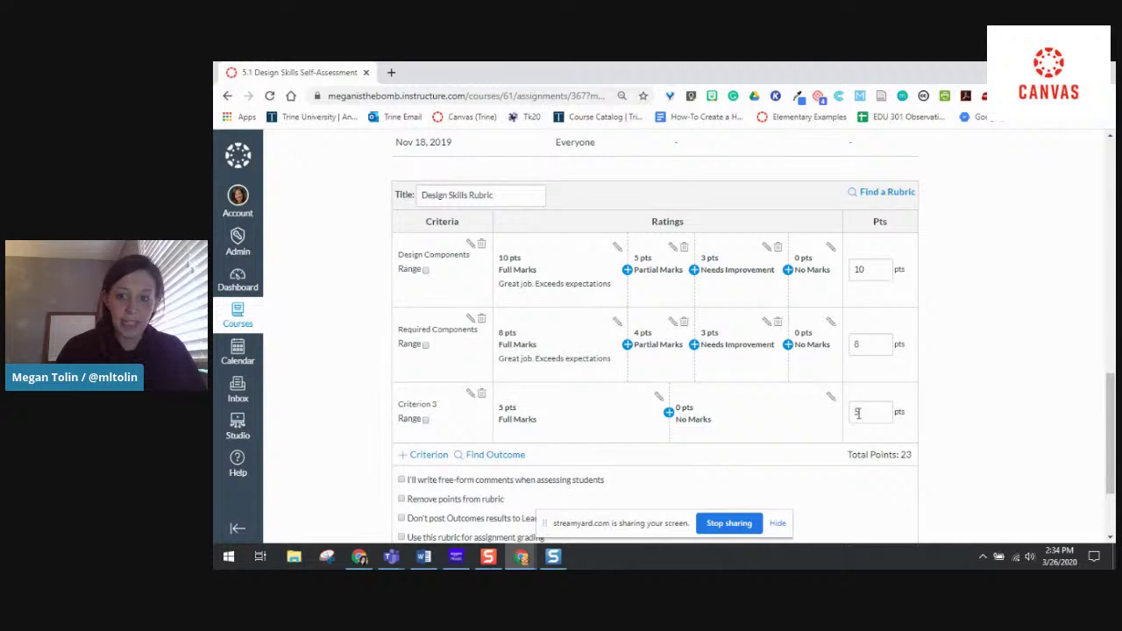
Add a 3-point rating titled "Partial Marks" between Full Marks and No Marks for Criterion 3.
click(669, 413)
click(590, 362)
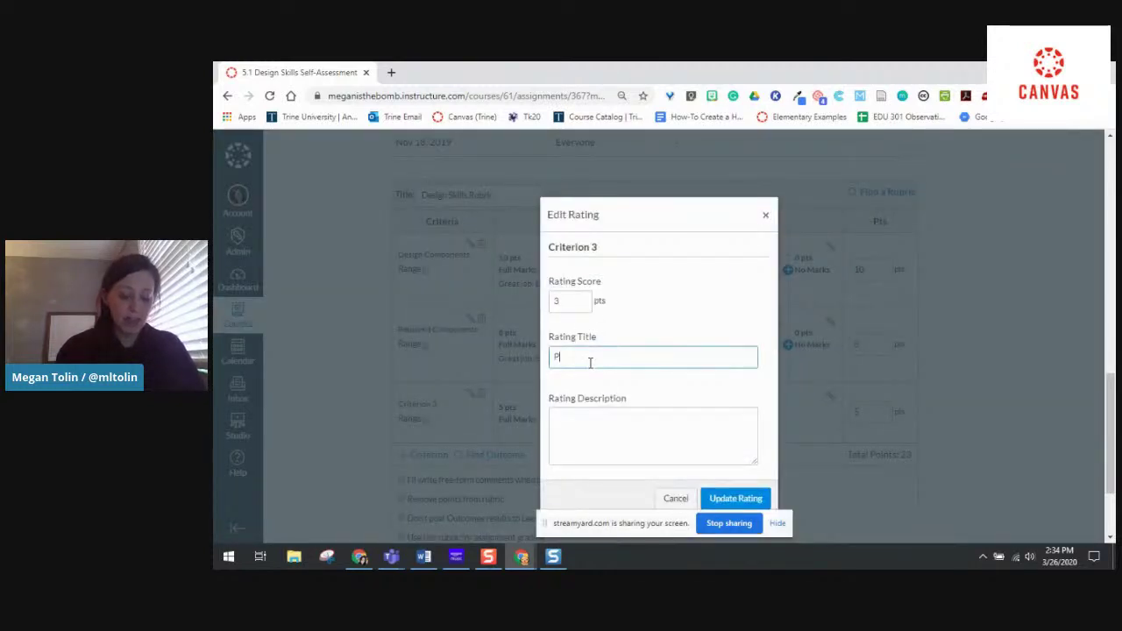
text(Partial Marks)
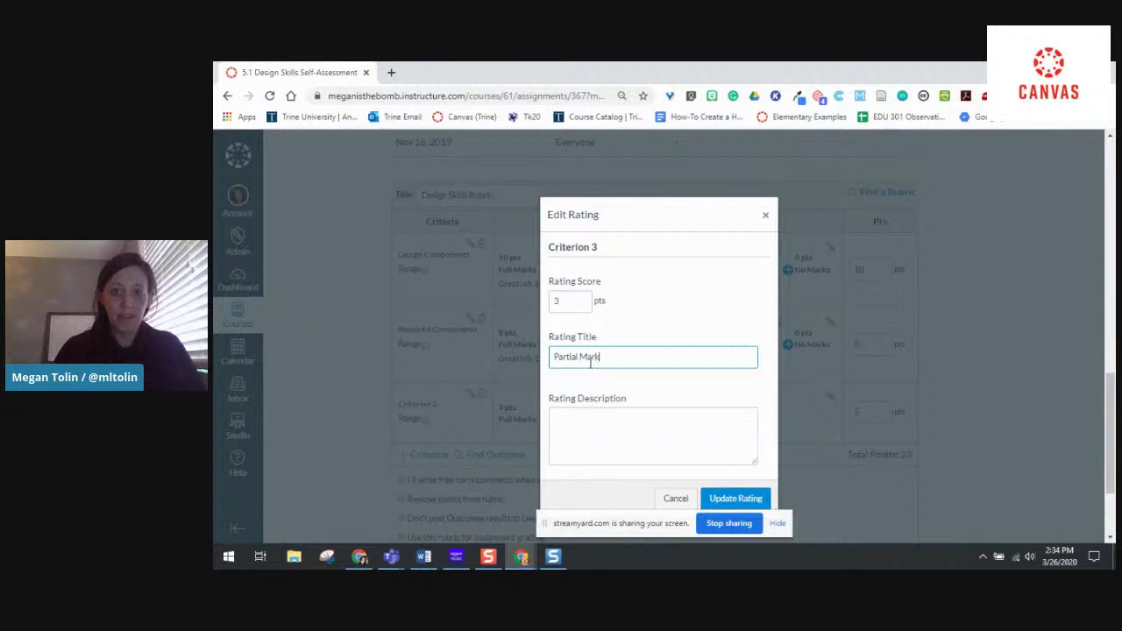
click(727, 498)
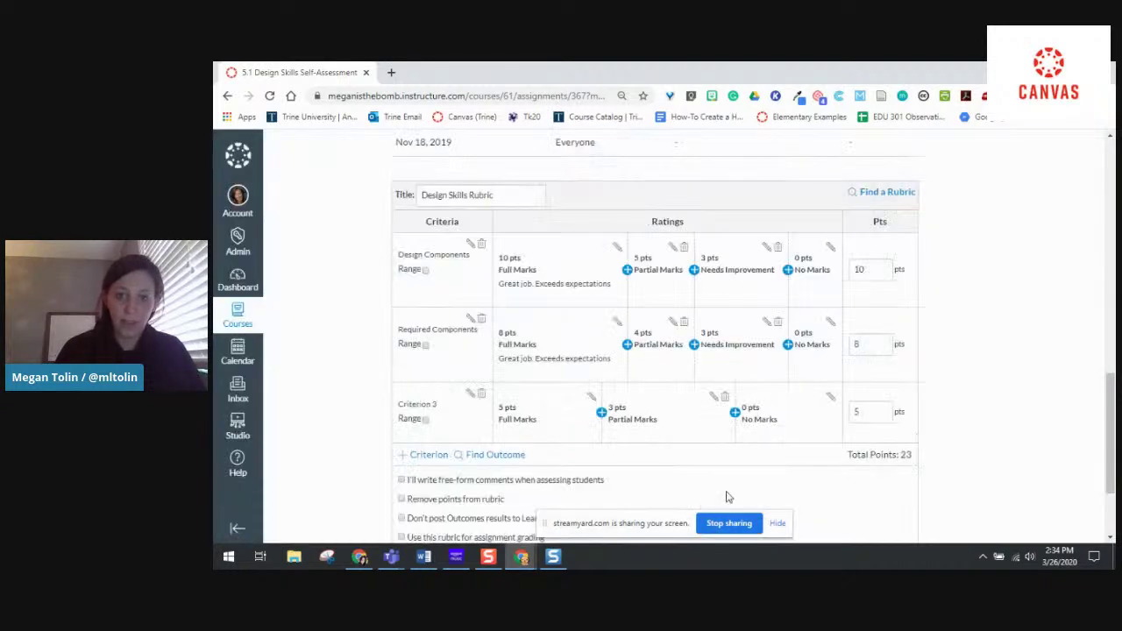
Review the three criteria and create the Design Skills Rubric on the assignment.
scroll(638, 320, down, 1)
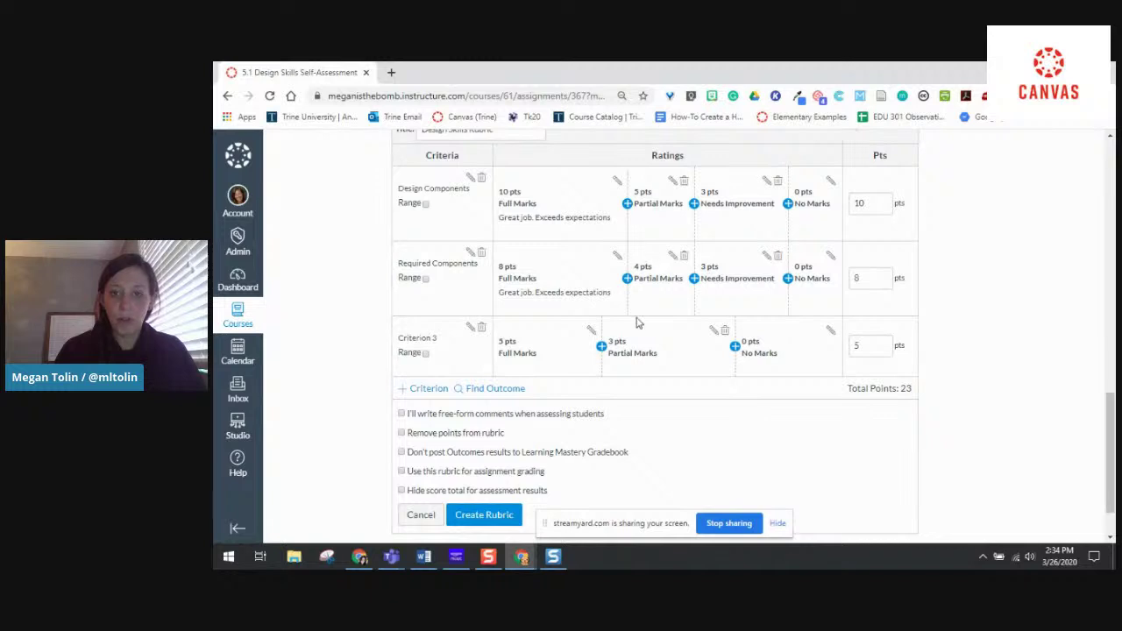
scroll(447, 478, up, 1)
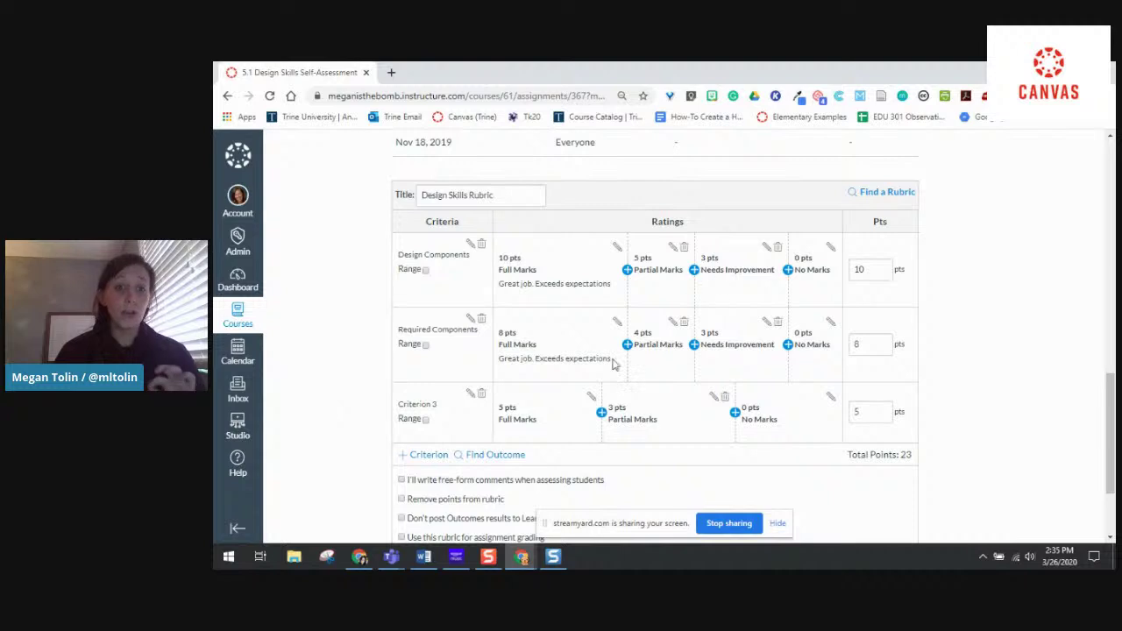
scroll(613, 419, down, 1)
scroll(612, 421, up, 1)
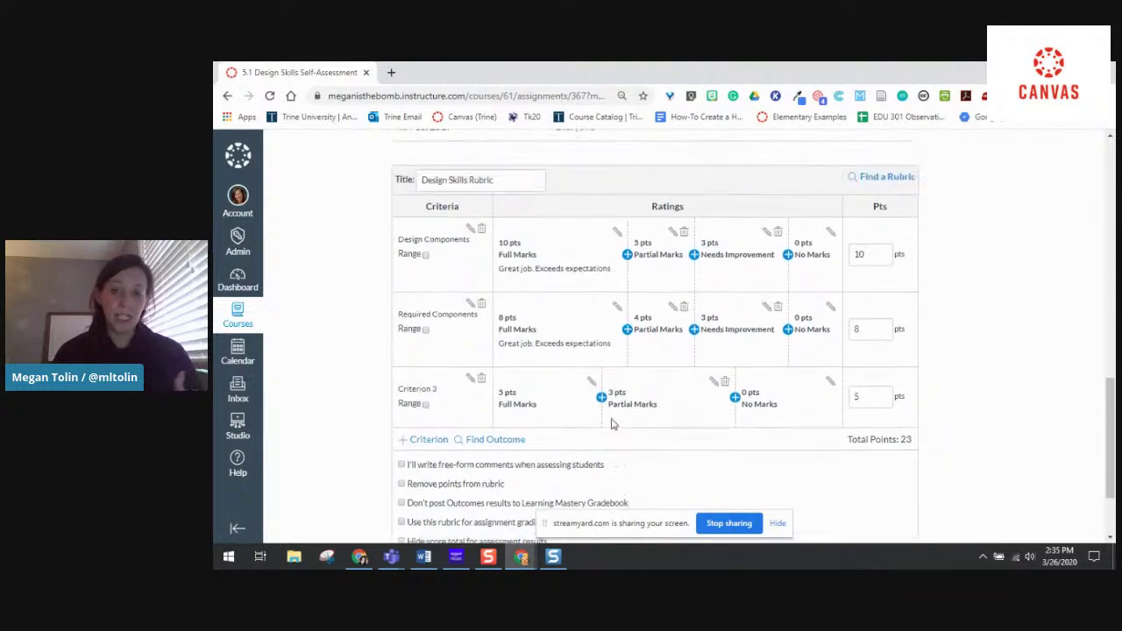
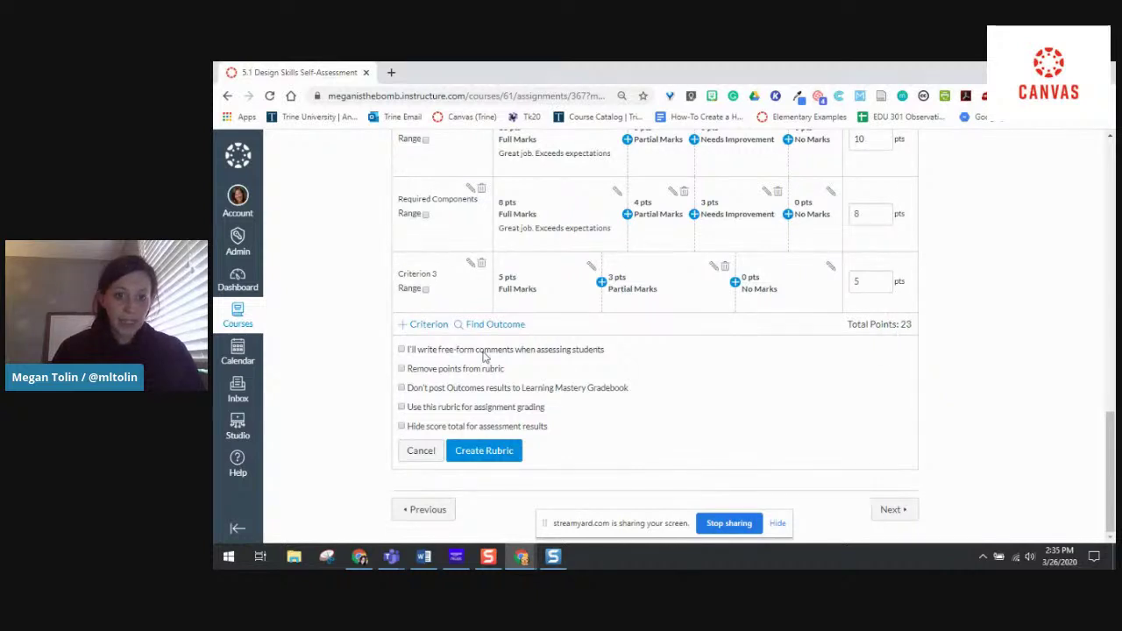
click(485, 454)
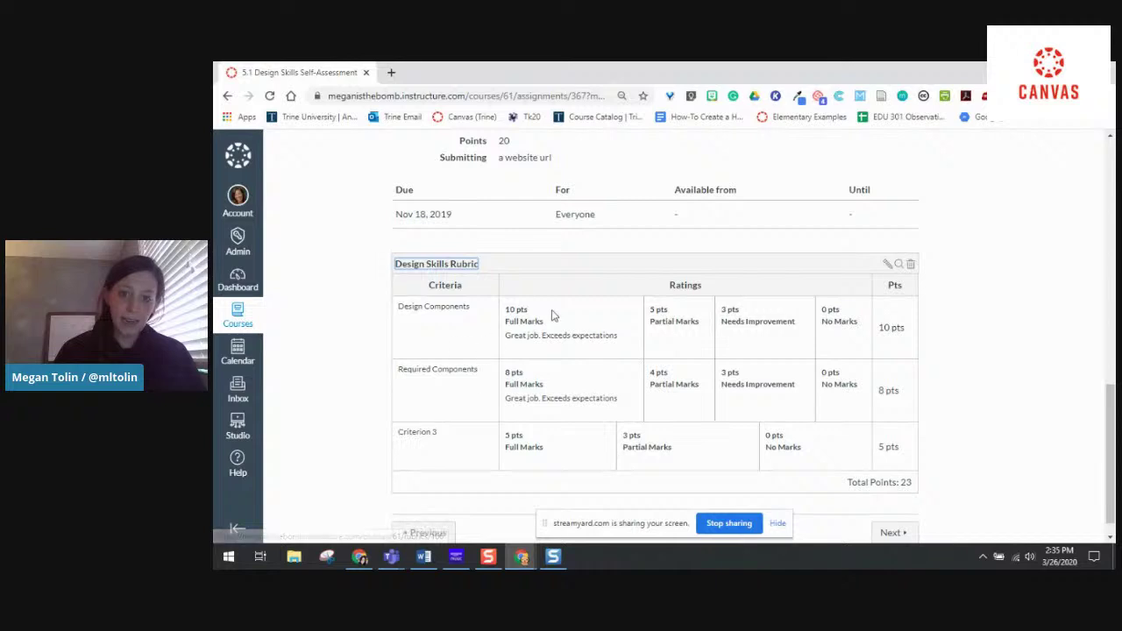
Reopen the Design Skills Rubric for editing and try the free-form comments option, switching it back off.
click(888, 265)
scroll(997, 384, down, 3)
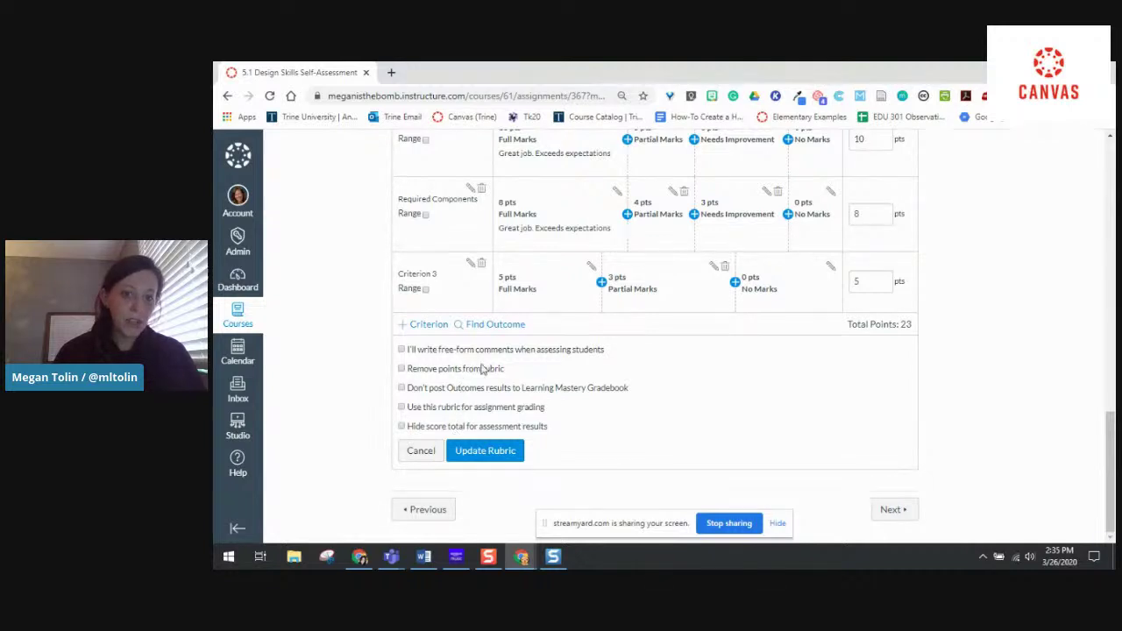
click(401, 350)
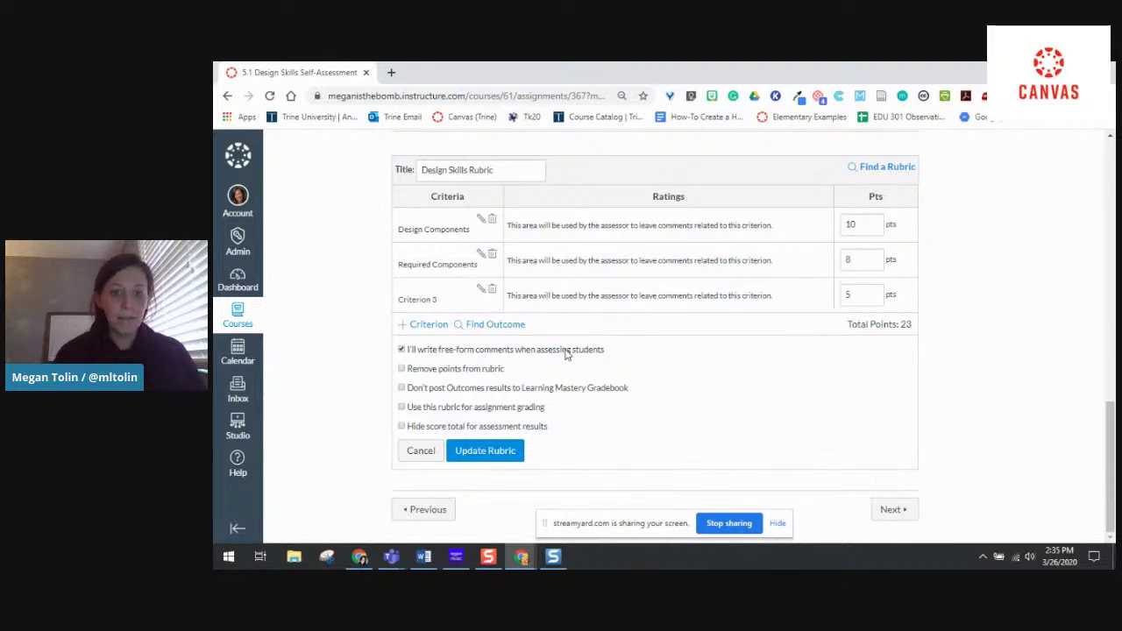
click(402, 352)
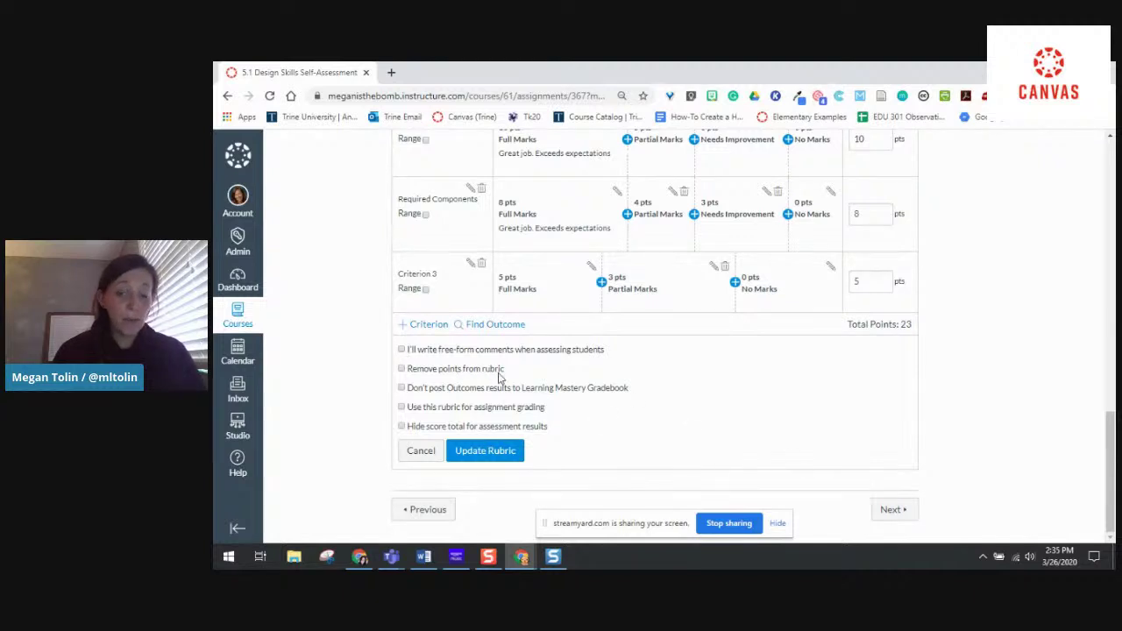
Set the rubric to be used for assignment grading and update it, changing the assignment's points to match the rubric.
scroll(691, 427, up, 1)
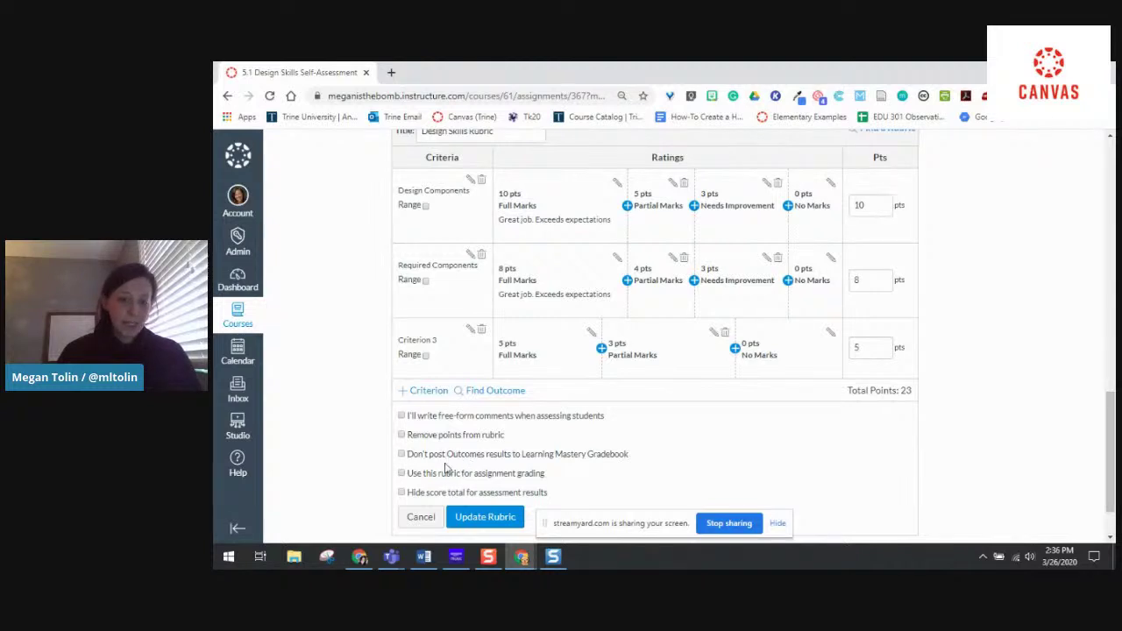
click(402, 475)
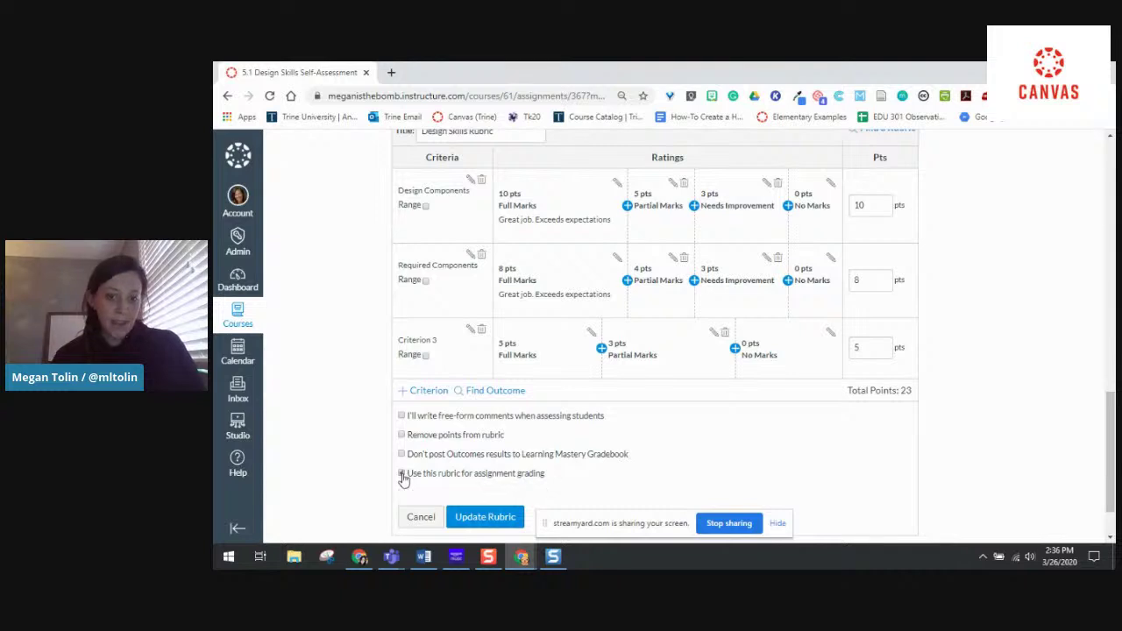
click(478, 520)
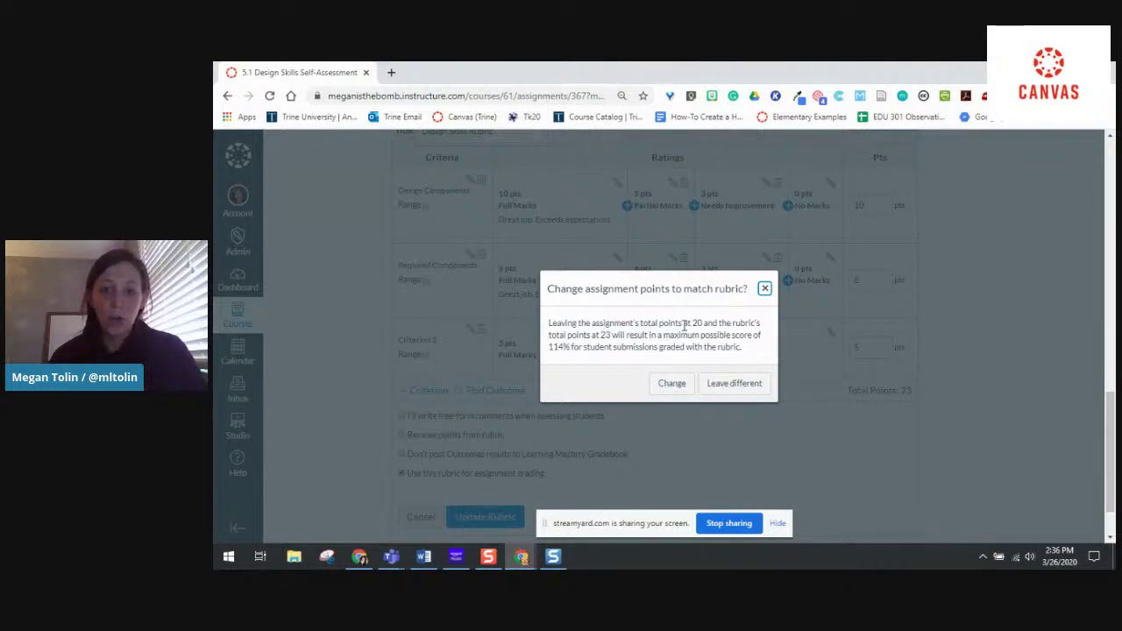
click(677, 383)
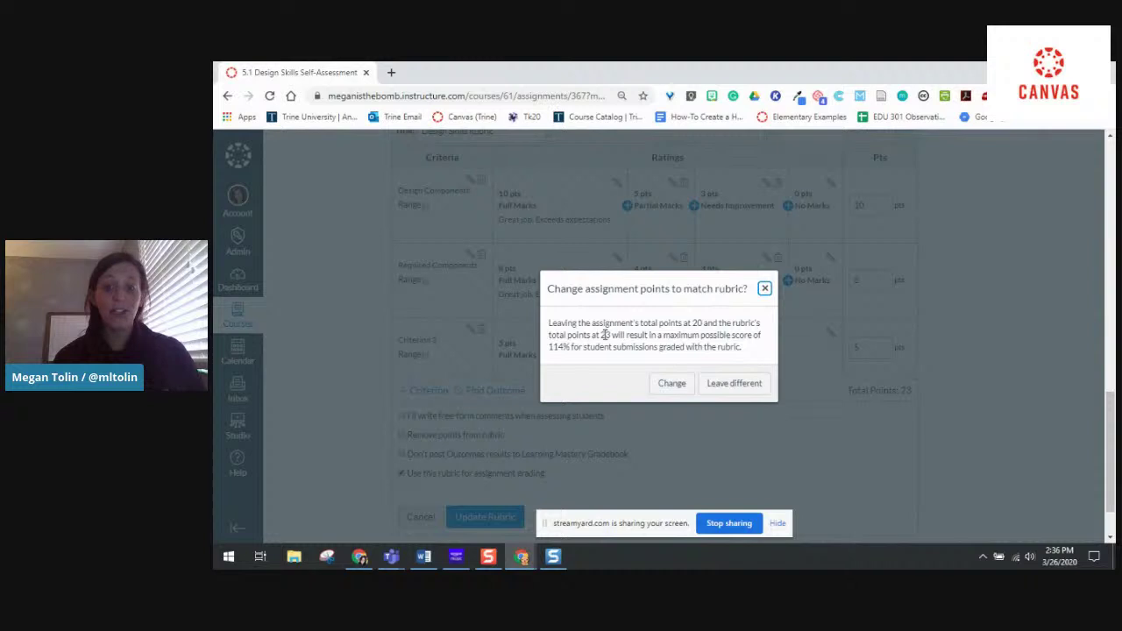
click(672, 386)
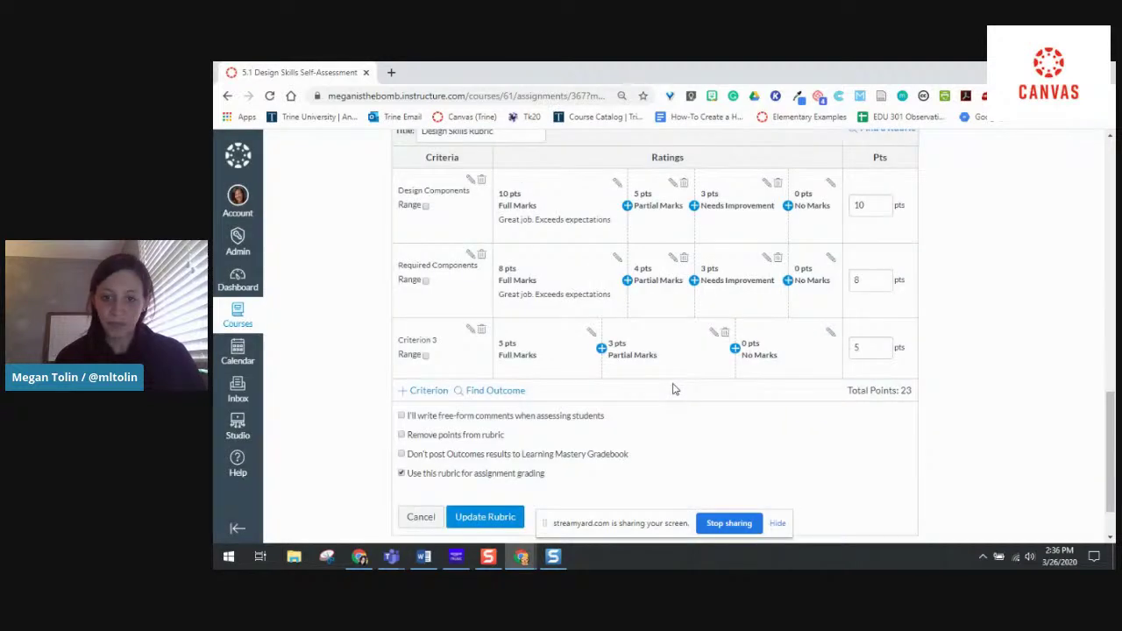
scroll(669, 419, down, 1)
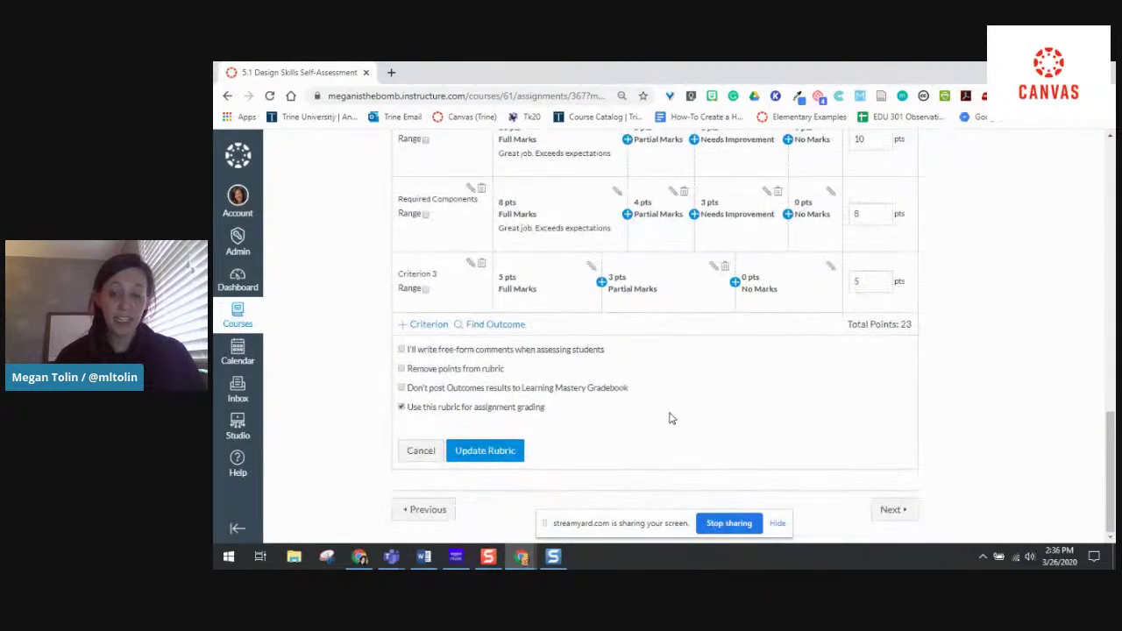
click(511, 451)
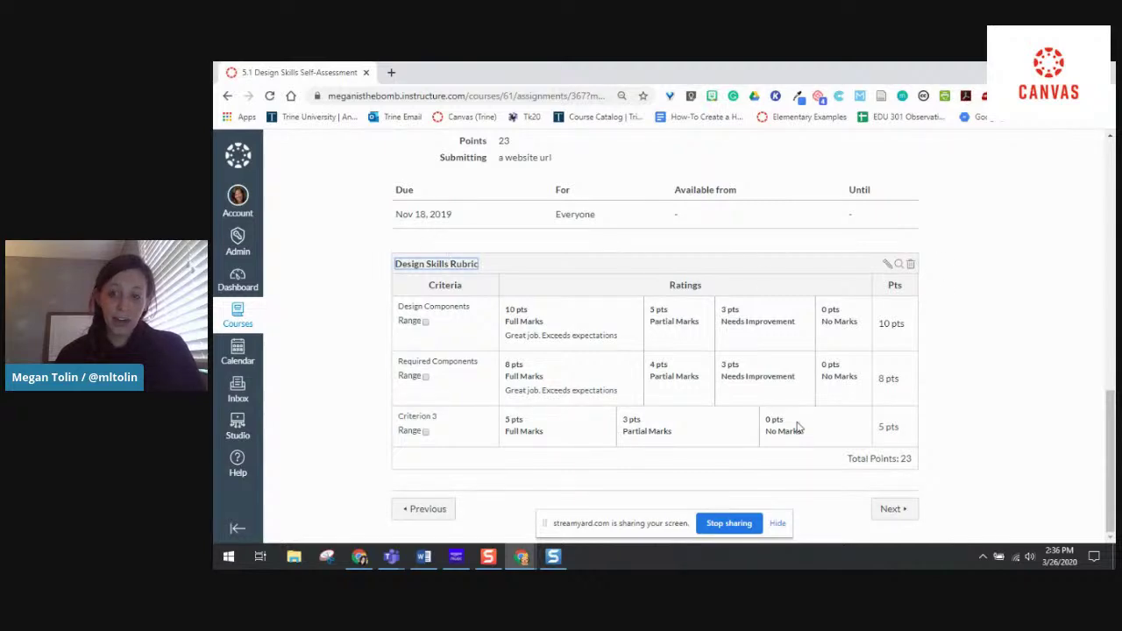
Look over the assignment page, return to the course home page and enter Student View.
scroll(798, 427, up, 15)
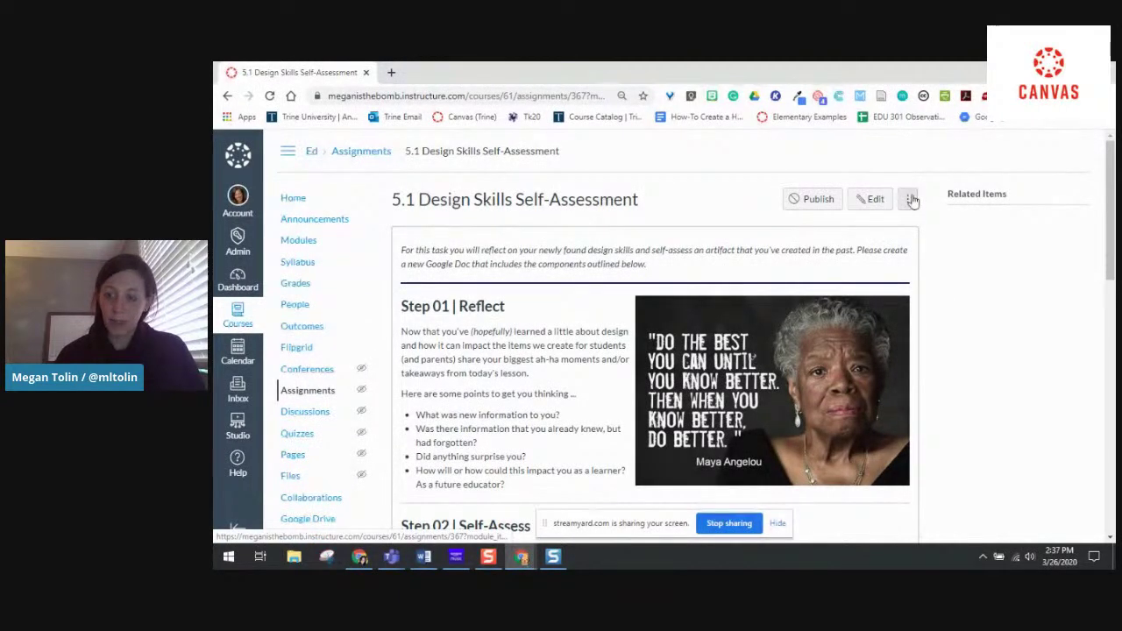
scroll(916, 219, down, 12)
scroll(939, 378, up, 7)
scroll(939, 378, up, 5)
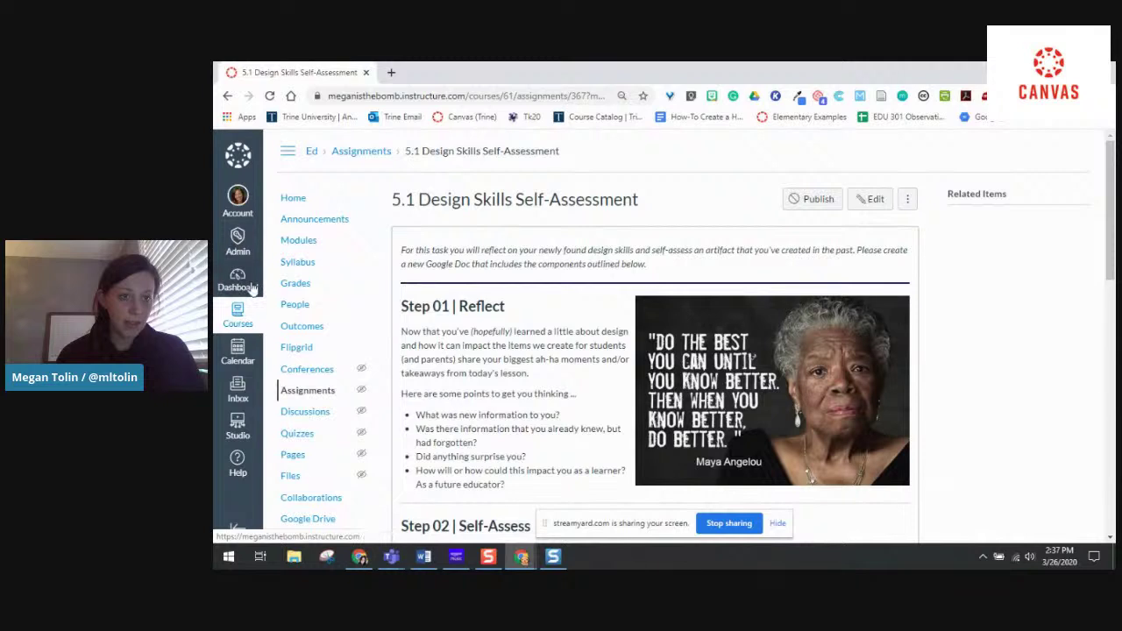
click(295, 199)
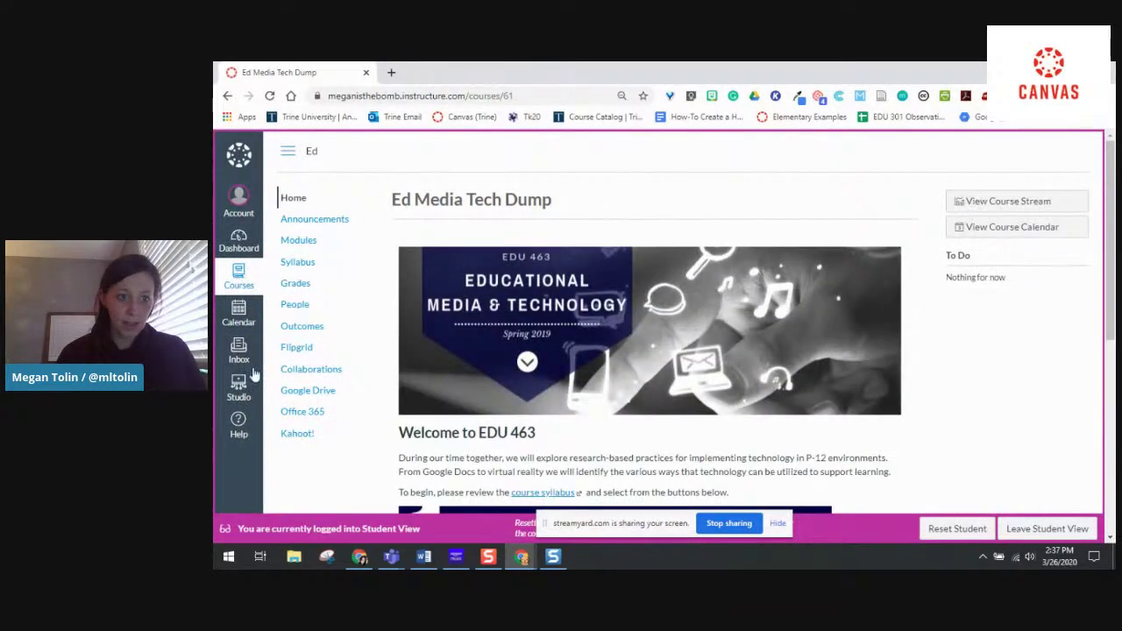
Look through the course modules as a student, collapsing modules 08, 07, 06 and 04 Equity Issues, and leave Student View.
click(296, 242)
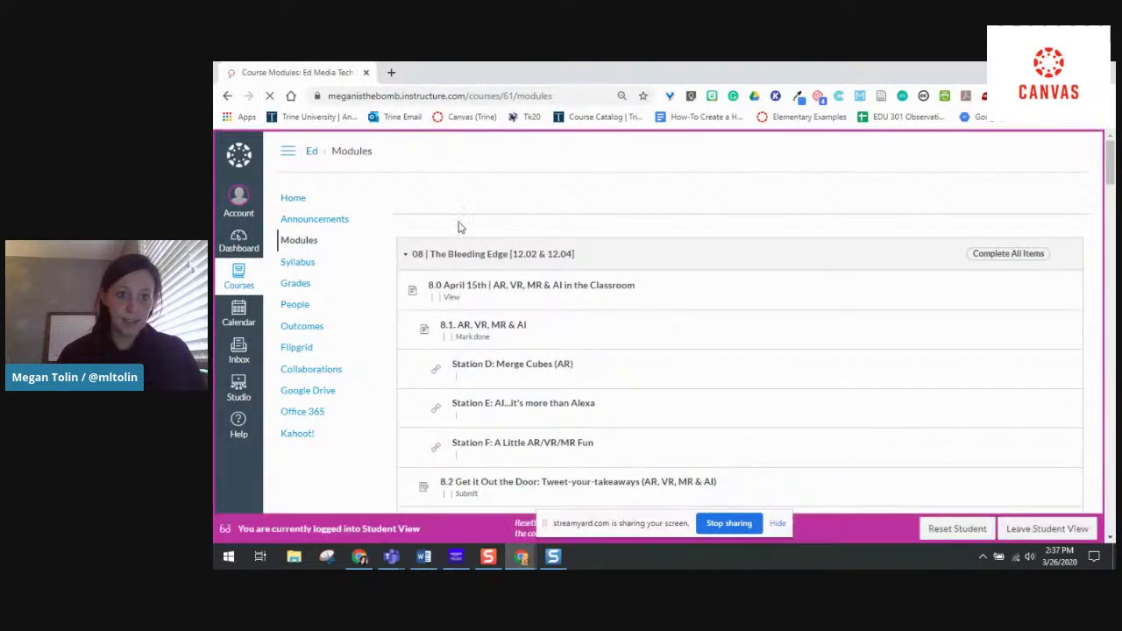
click(471, 258)
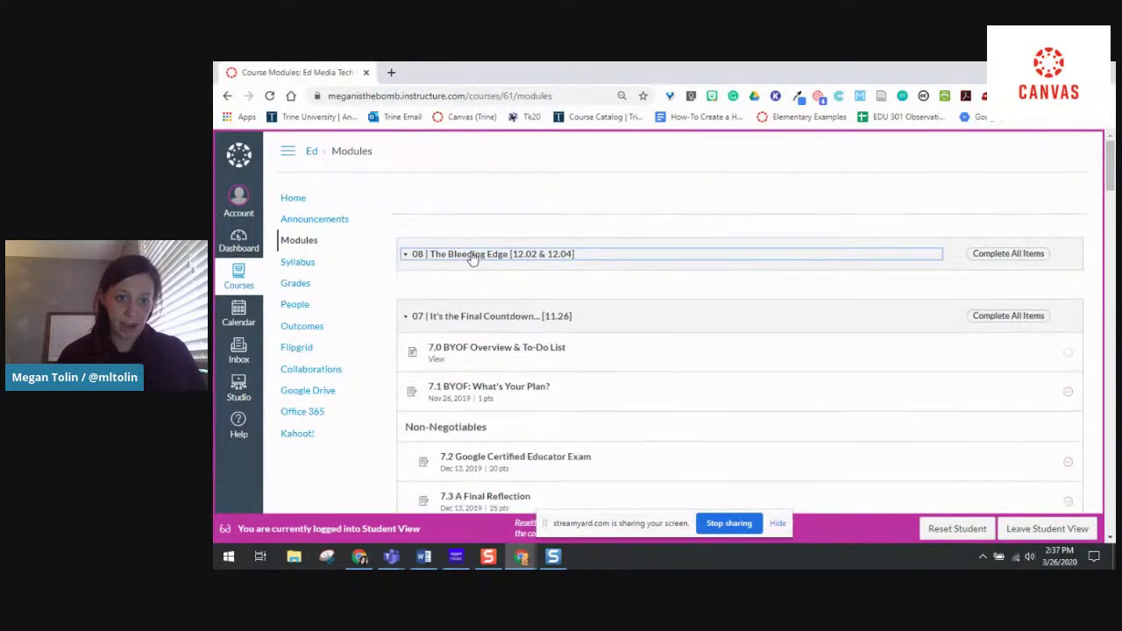
click(468, 314)
scroll(471, 317, down, 2)
click(465, 180)
click(480, 238)
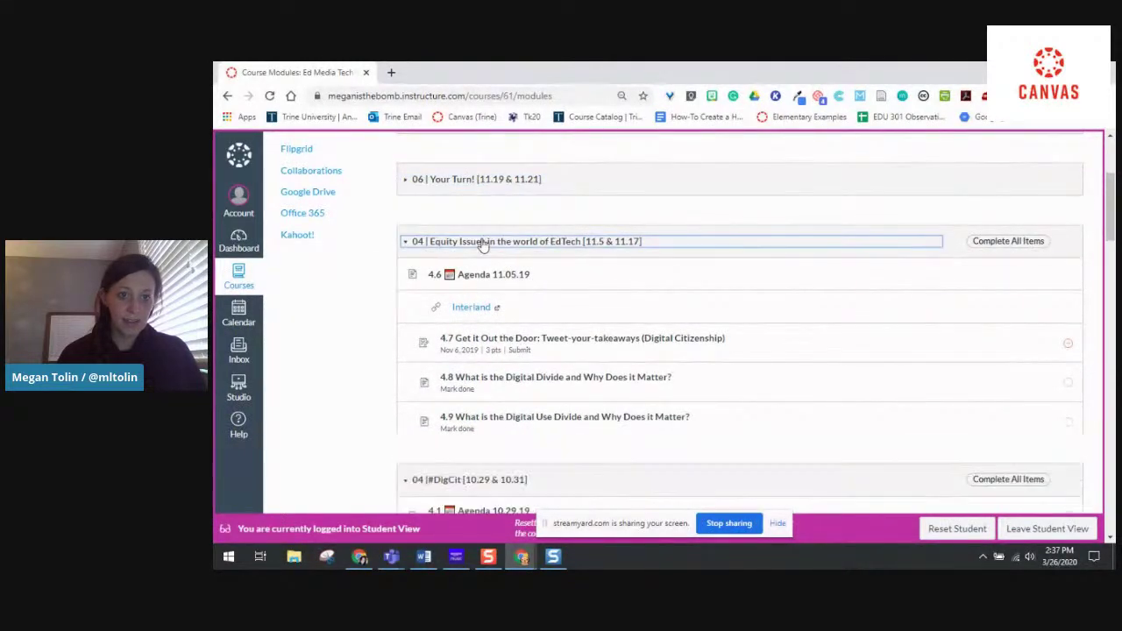
scroll(462, 298, up, 1)
scroll(463, 263, up, 2)
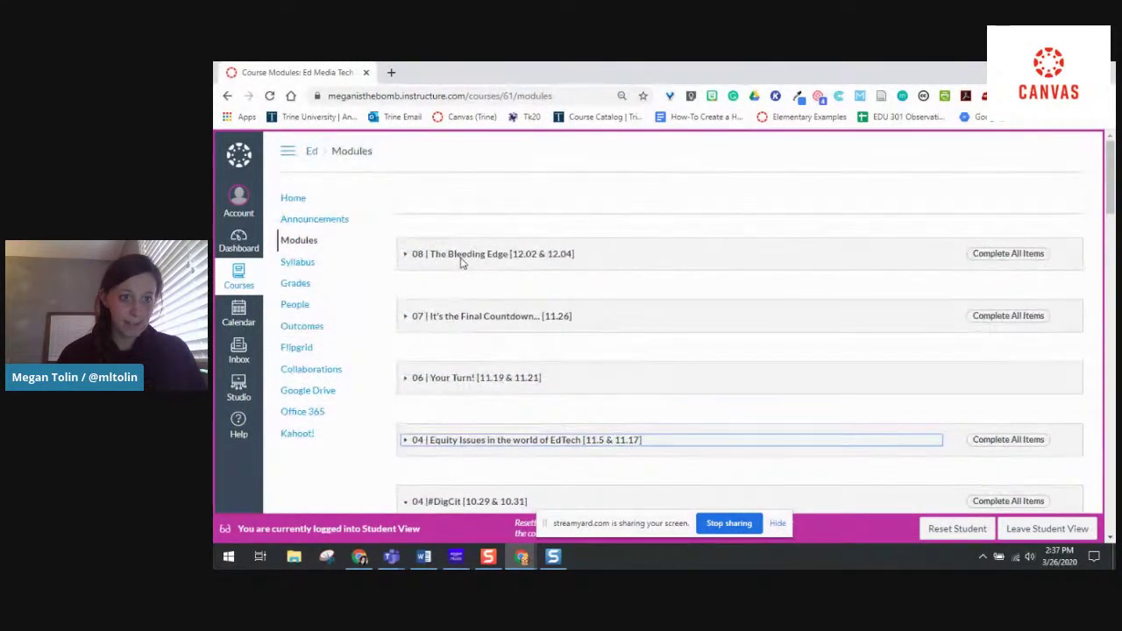
click(1062, 530)
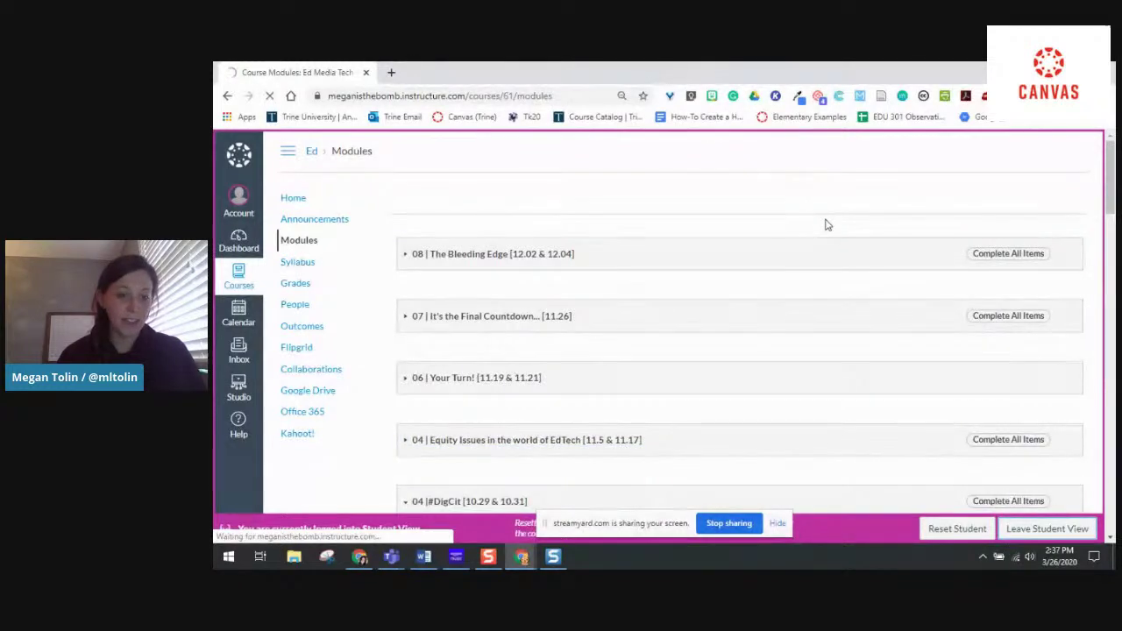
click(1035, 530)
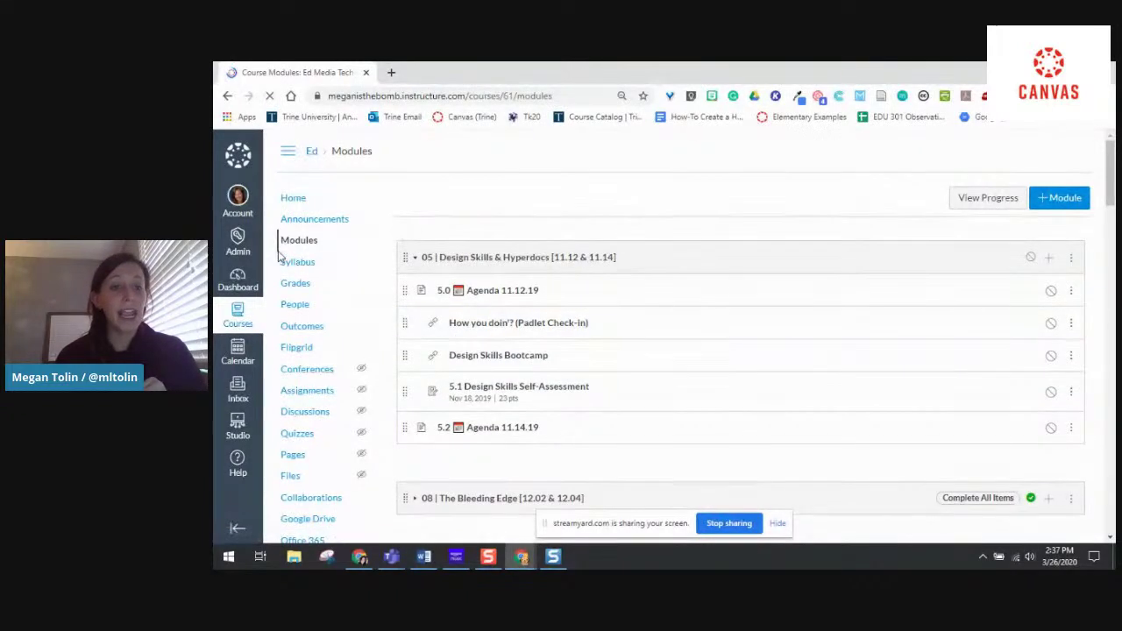
Open the 5.1 Design Skills Self-Assessment from the course's assignments list.
click(327, 395)
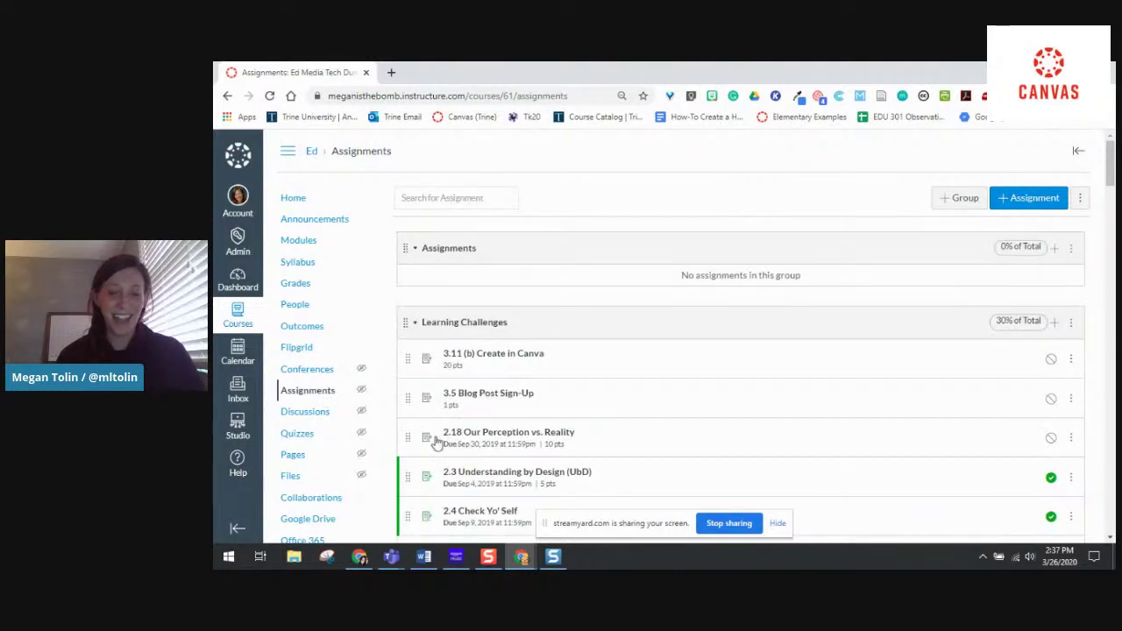
scroll(596, 368, down, 3)
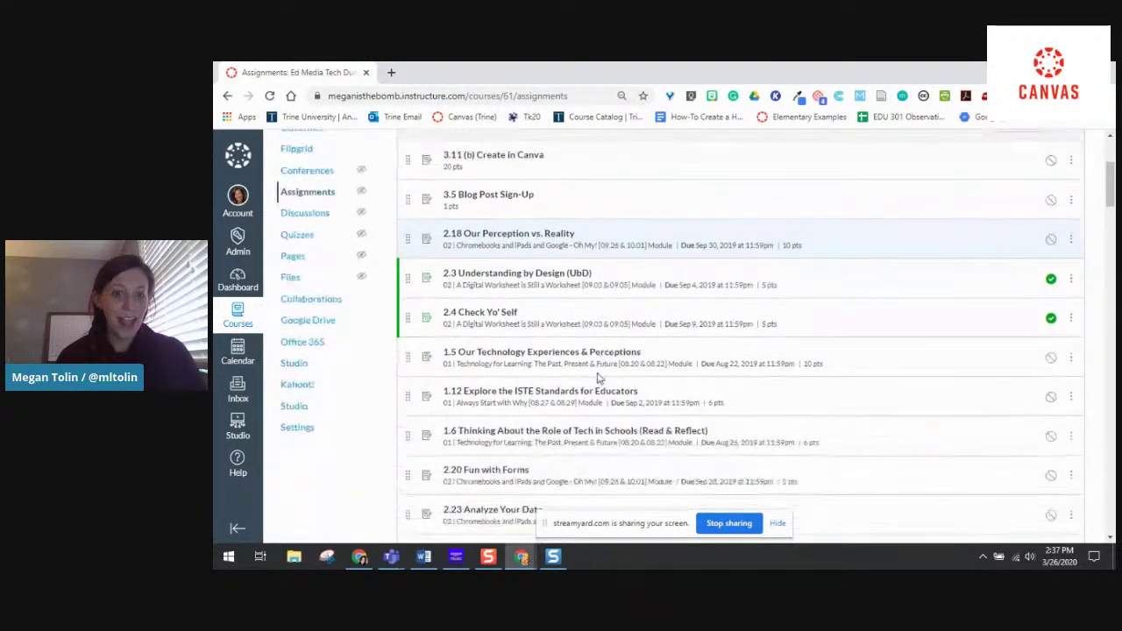
scroll(599, 377, down, 2)
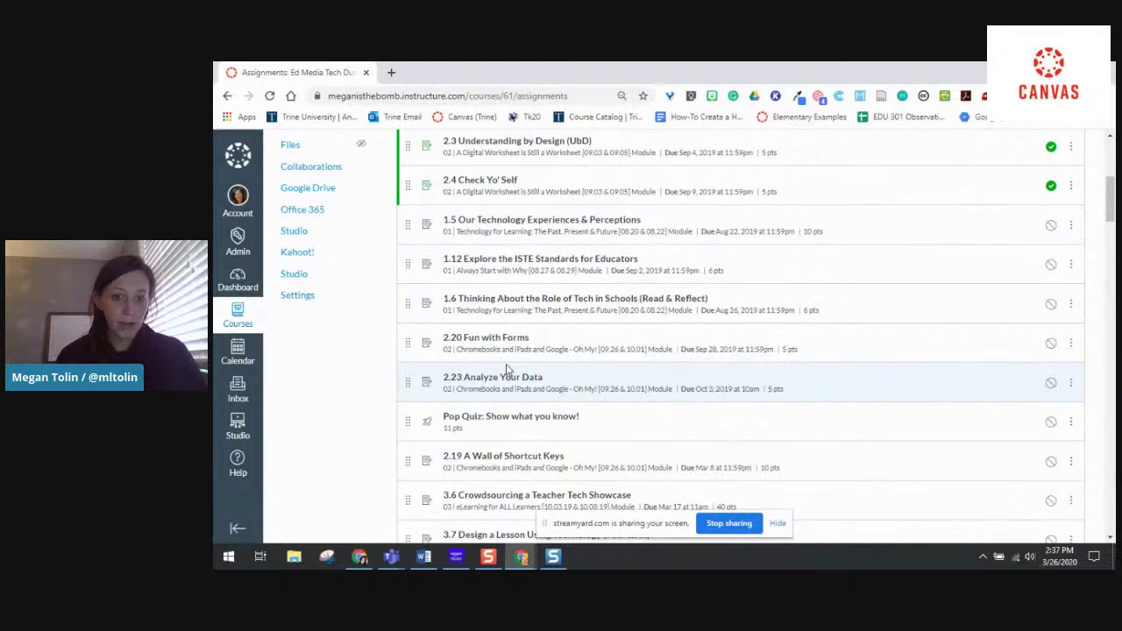
scroll(507, 369, down, 3)
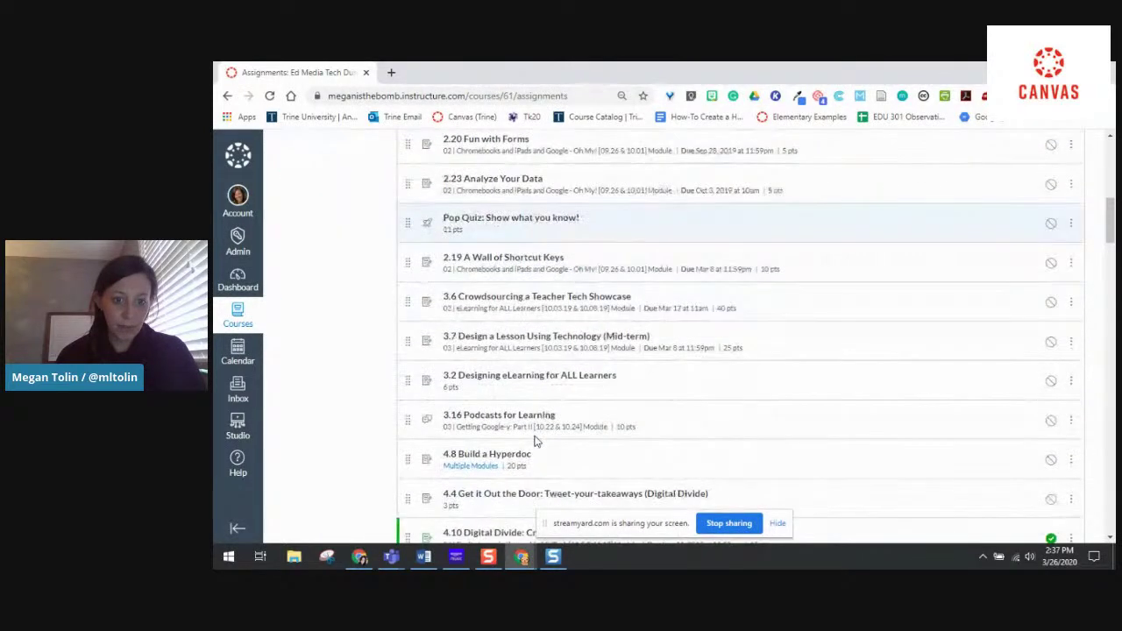
scroll(537, 441, down, 6)
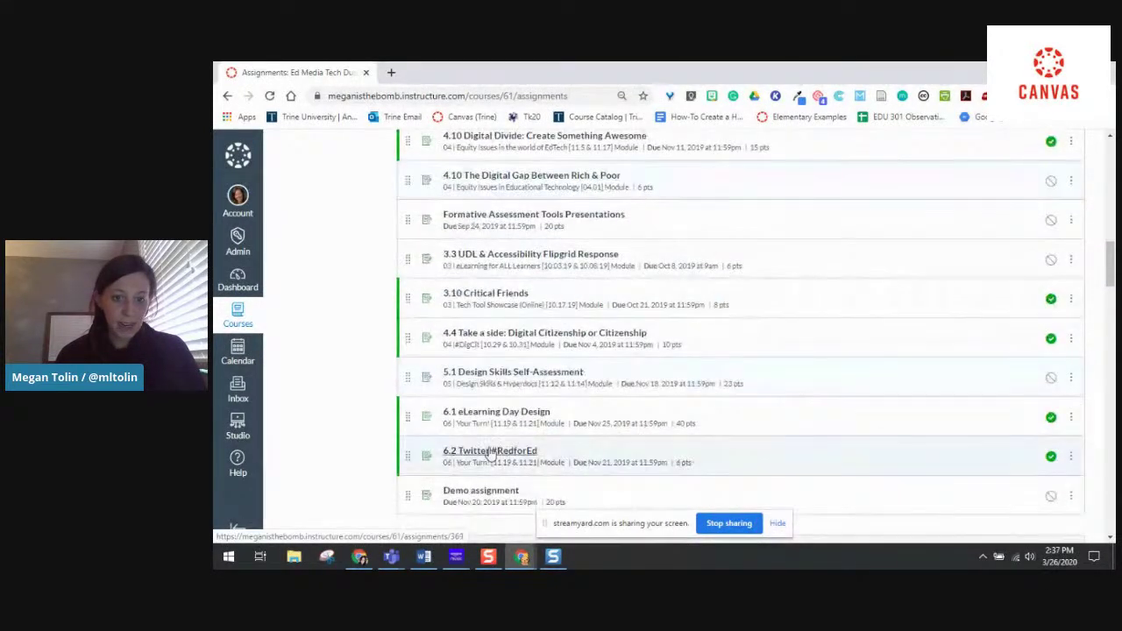
click(541, 375)
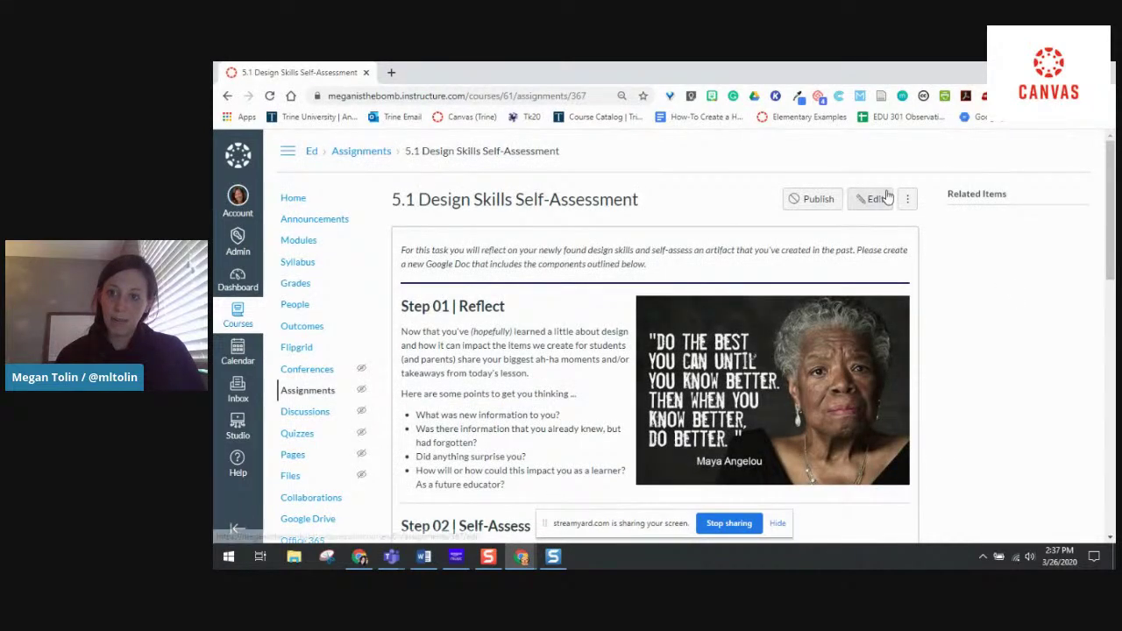
Open the Design Skills Rubric on the assignment page for editing.
scroll(889, 239, down, 4)
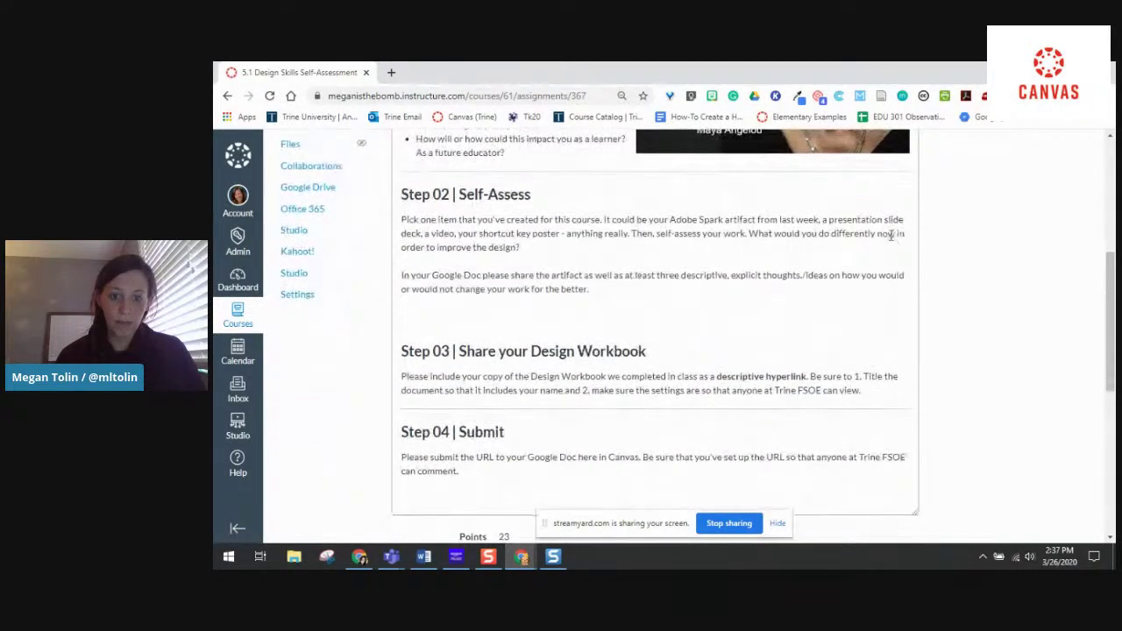
scroll(891, 235, down, 5)
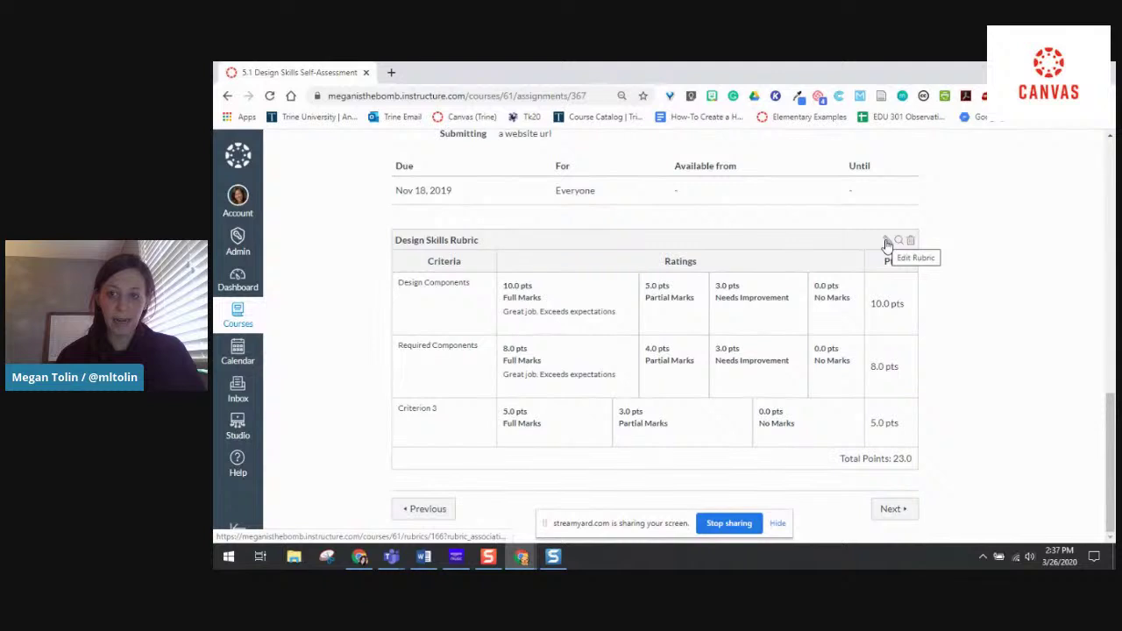
click(887, 242)
scroll(1021, 341, down, 2)
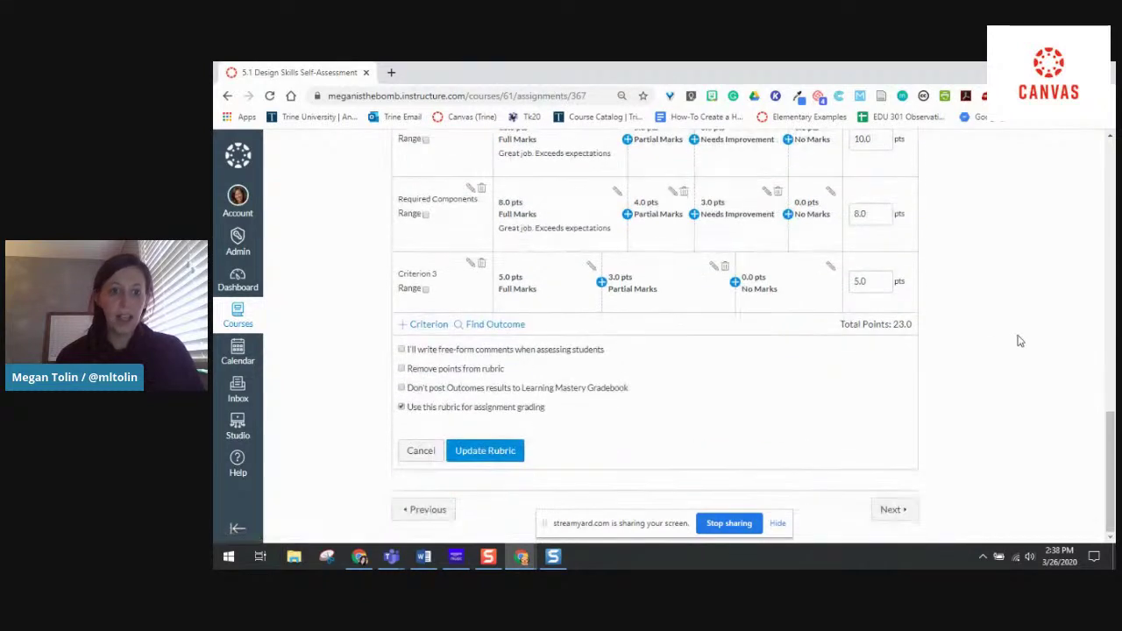
Import the 8.EE.7.a outcome into the Design Skills Rubric as a criterion used for scoring and review the criteria.
click(494, 326)
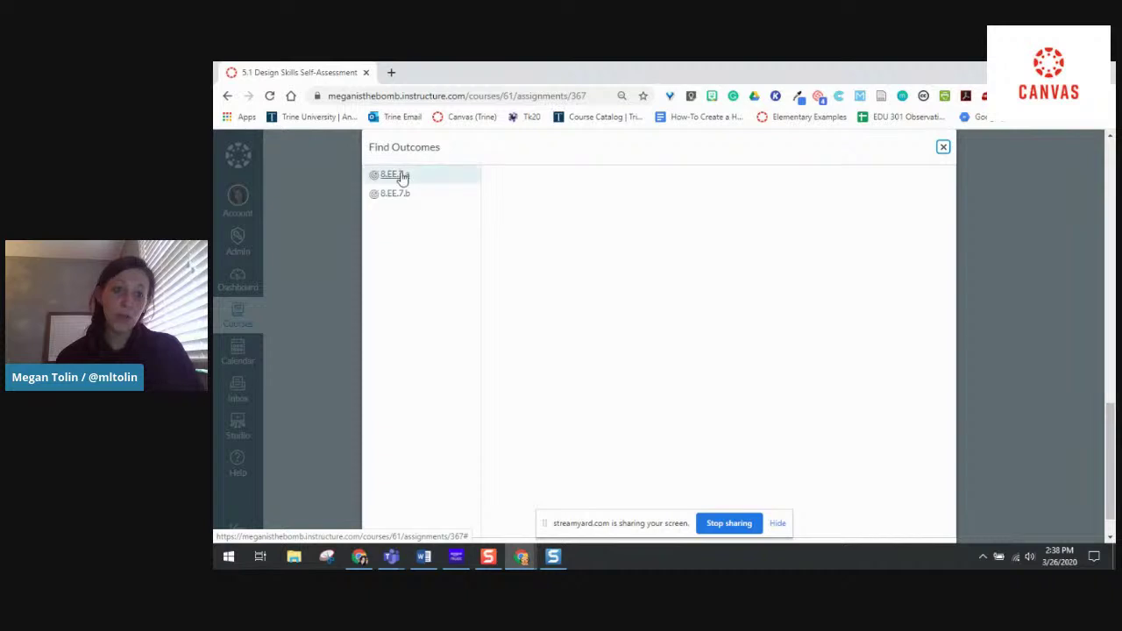
click(401, 176)
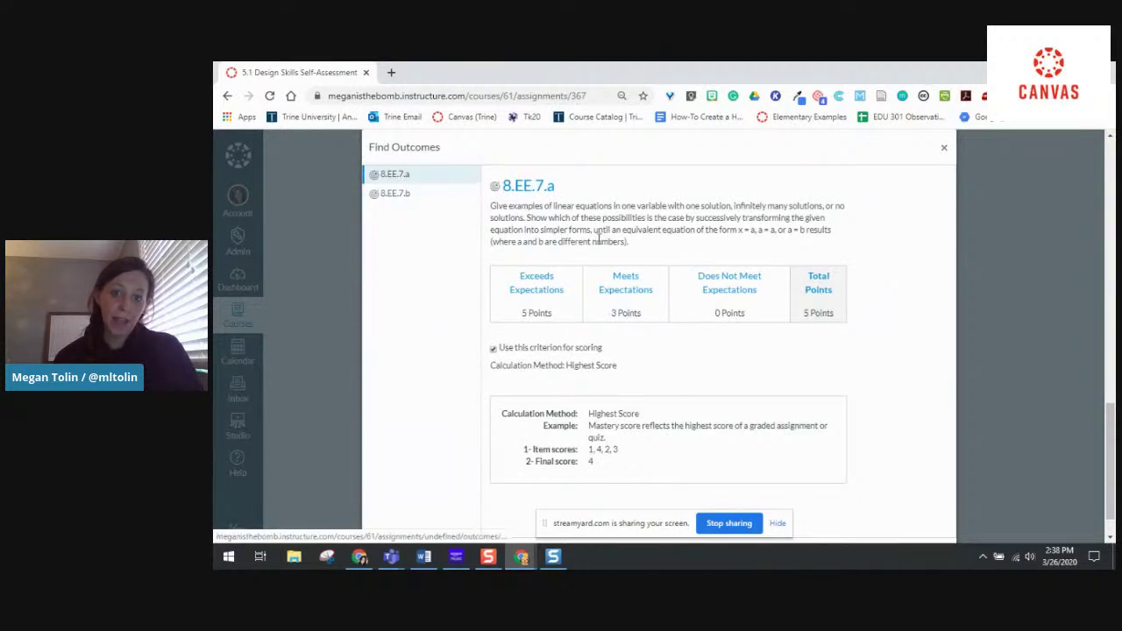
scroll(745, 377, down, 1)
click(932, 530)
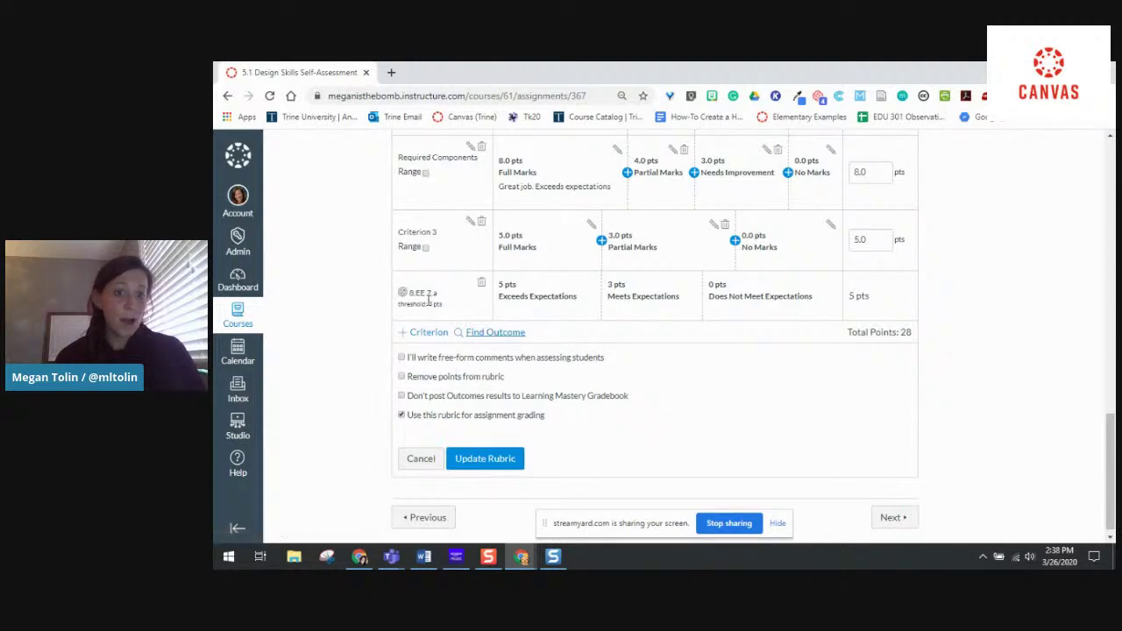
scroll(867, 296, up, 2)
scroll(866, 295, up, 1)
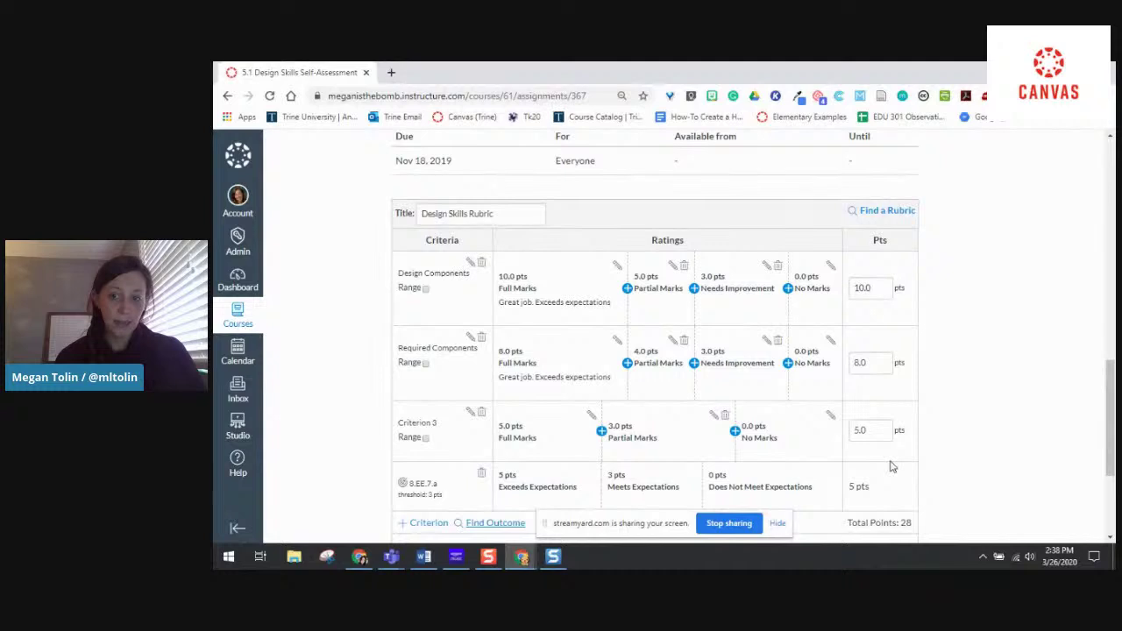
scroll(873, 473, down, 2)
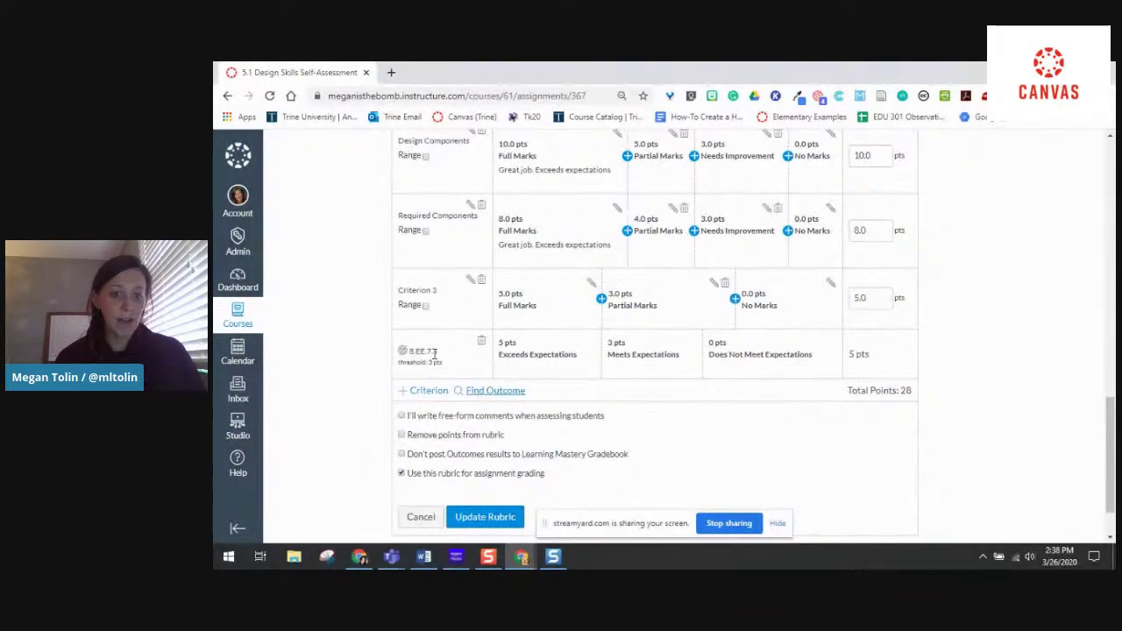
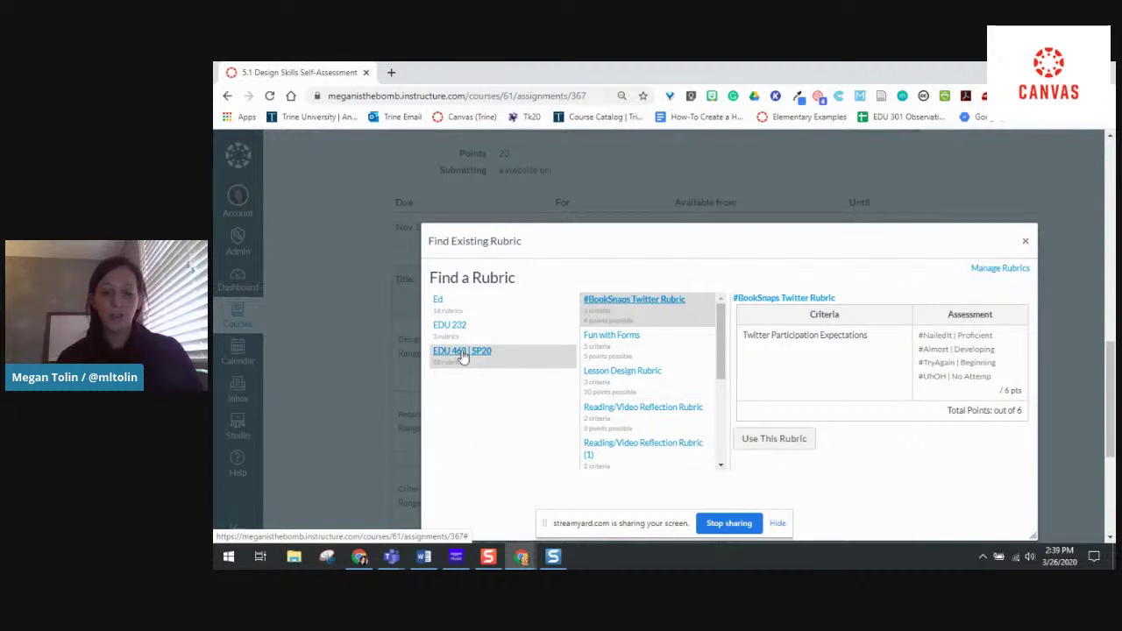
Find the existing Lesson Design Rubric from EDU 463 | SP20, review its criteria and use it for the assignment.
click(649, 377)
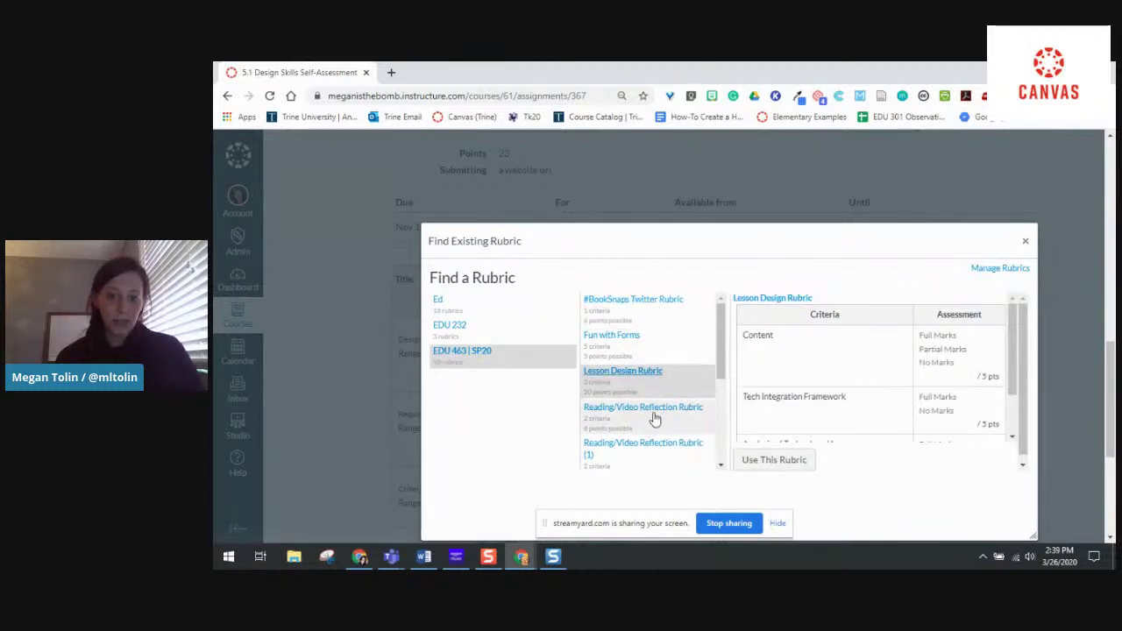
scroll(819, 429, down, 2)
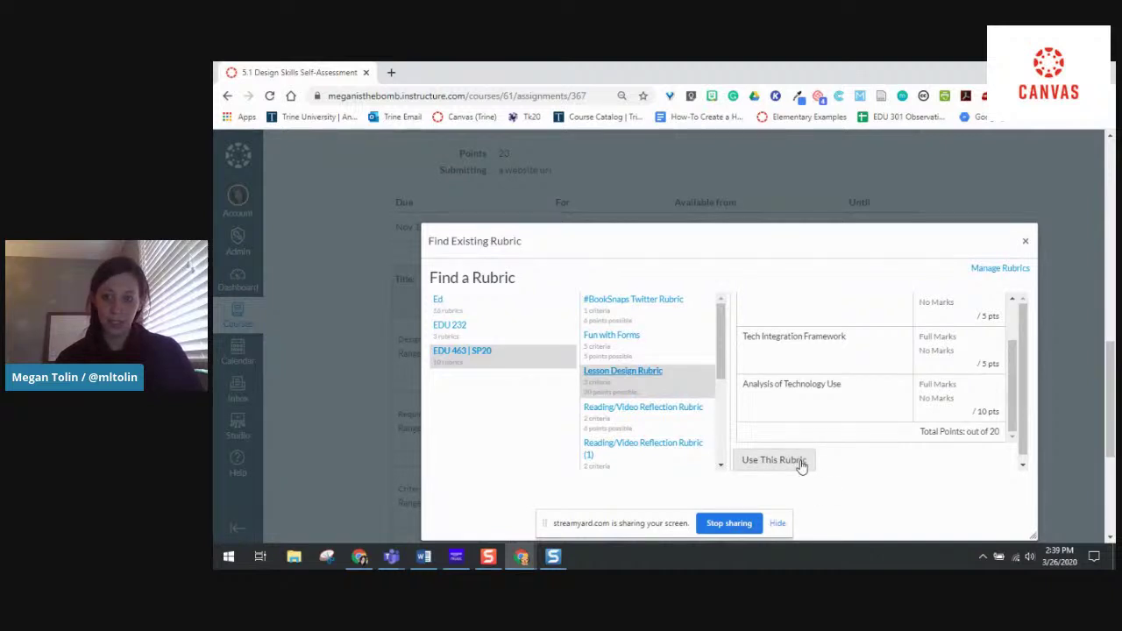
click(800, 462)
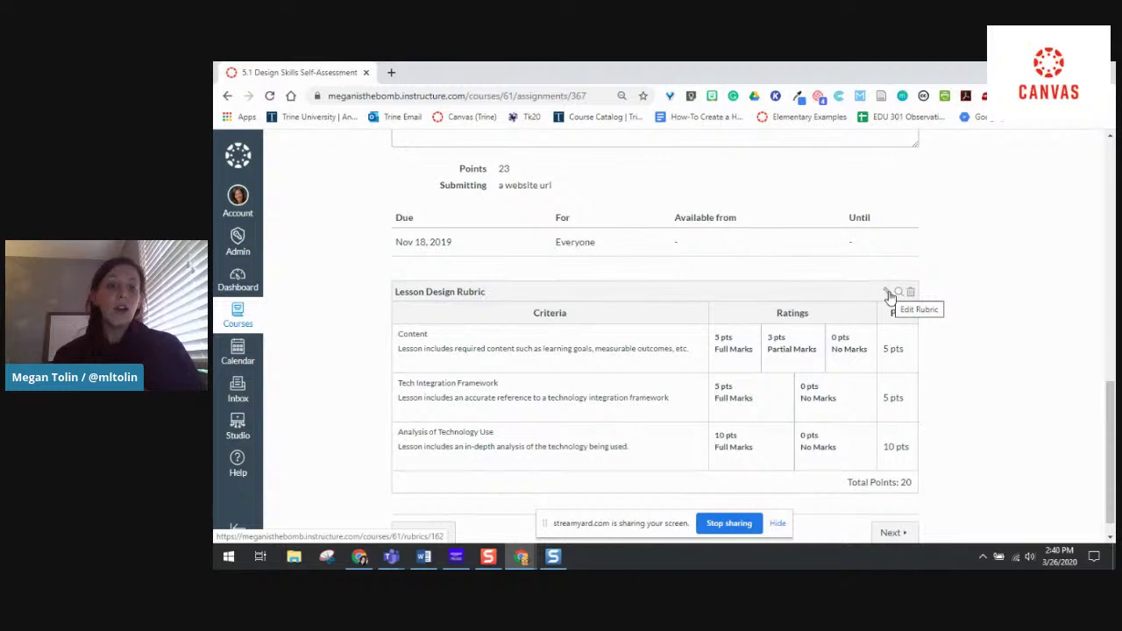
Look over the assignment instructions, open the course's learning outcomes and look through the list of course rubrics.
scroll(890, 296, up, 8)
scroll(890, 294, up, 3)
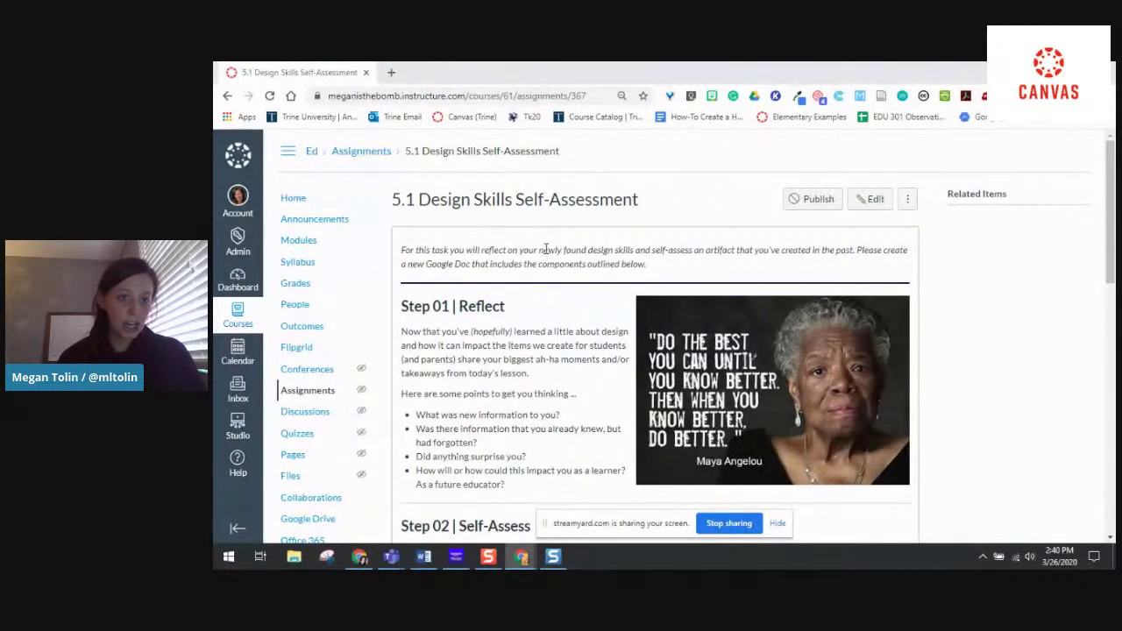
scroll(489, 404, down, 3)
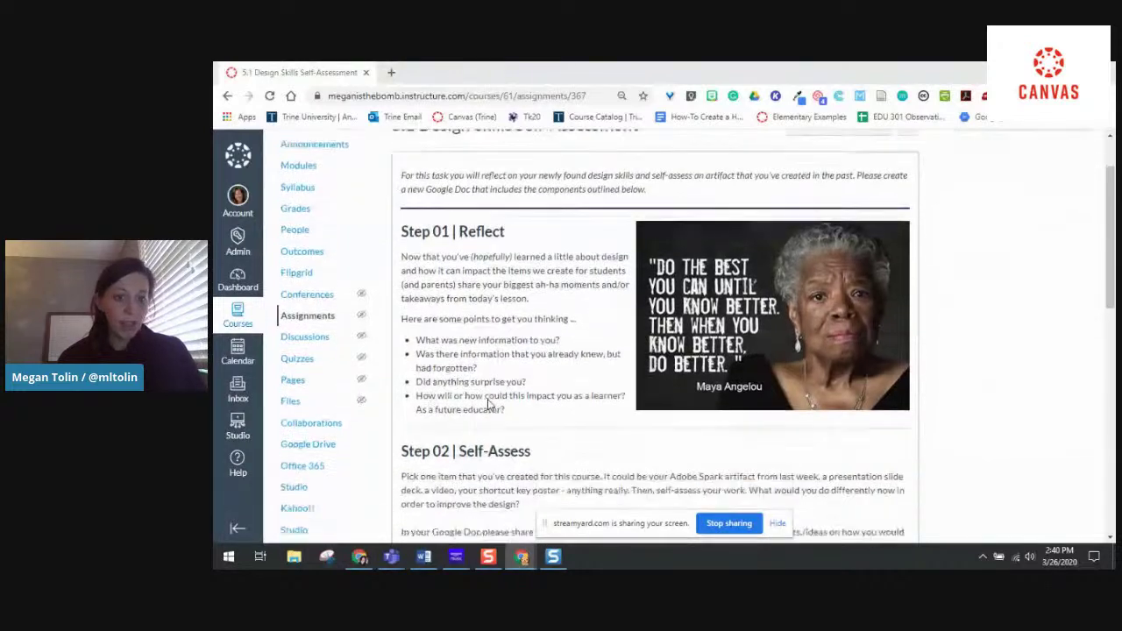
scroll(351, 189, up, 2)
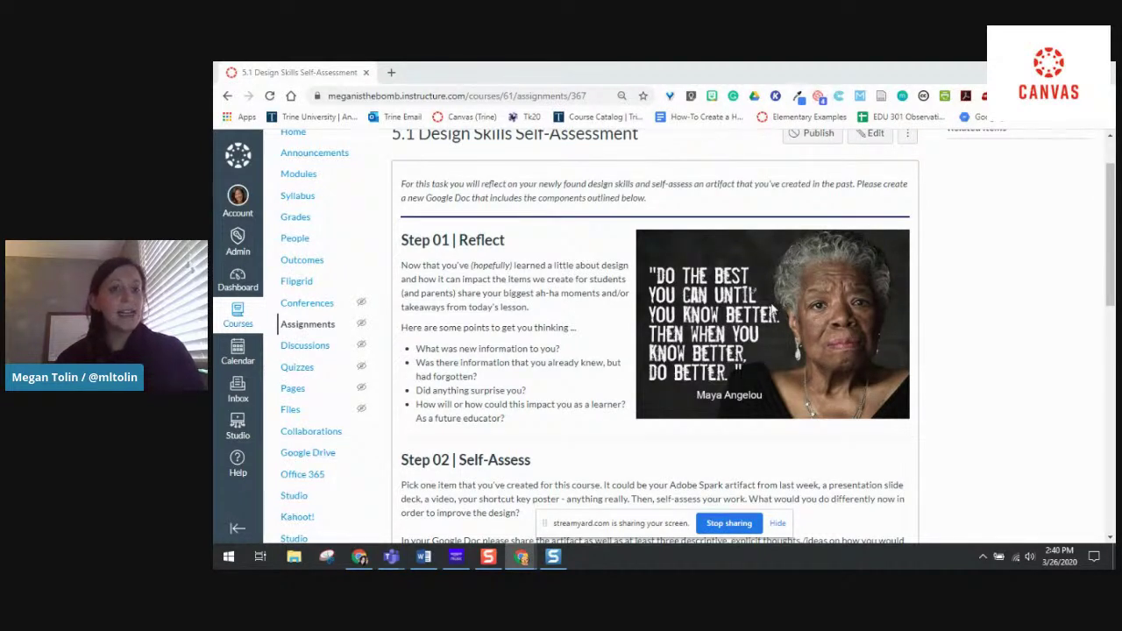
click(319, 263)
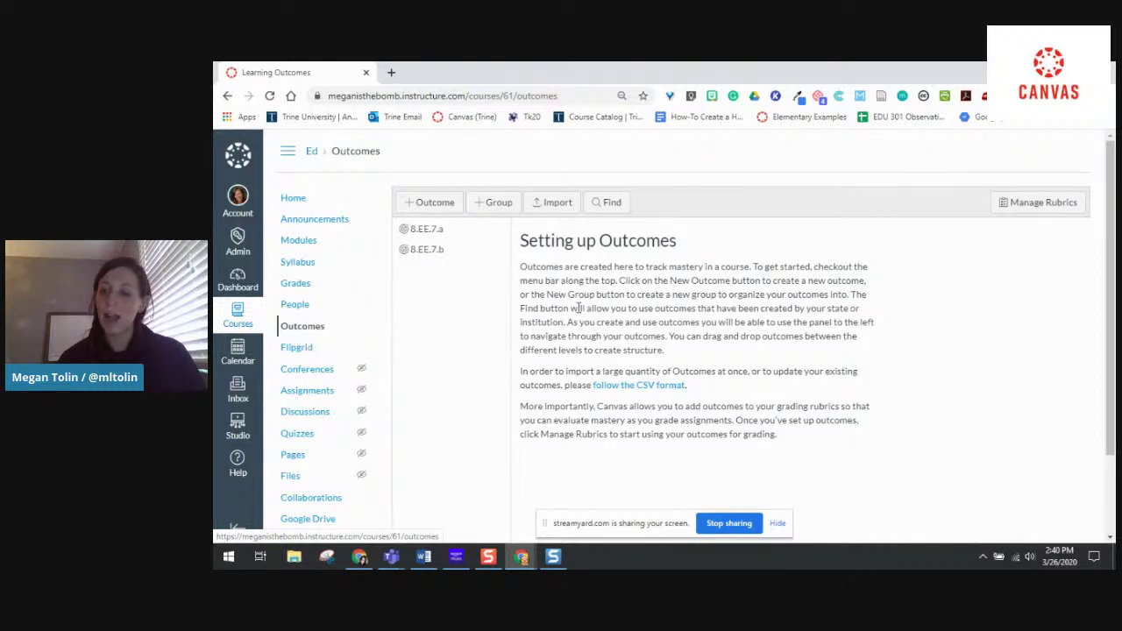
click(1032, 204)
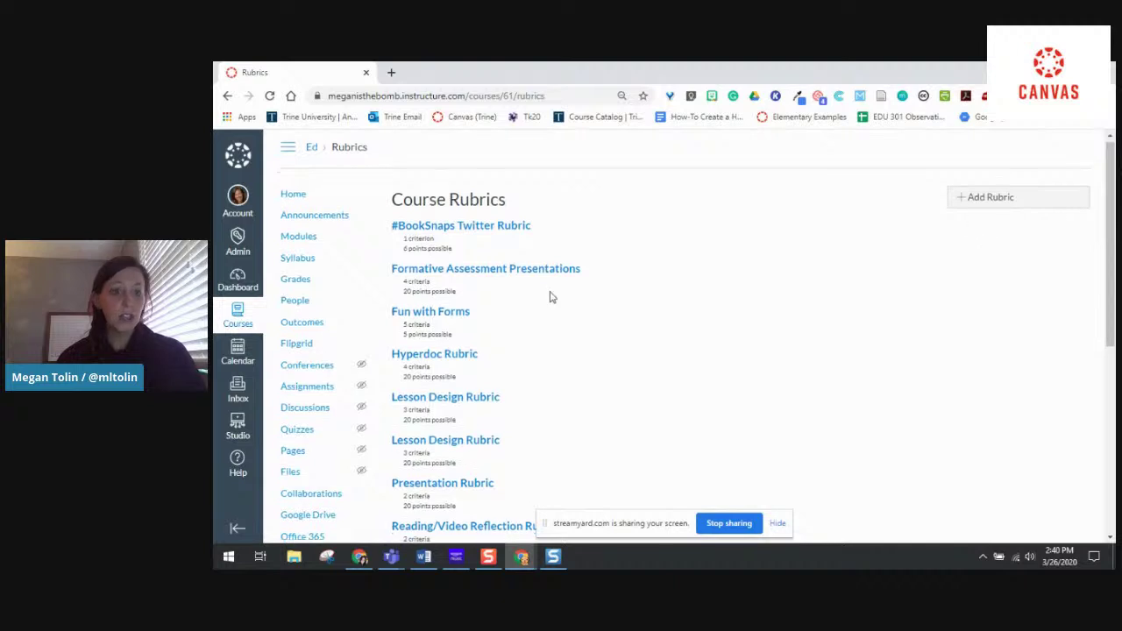
scroll(571, 453, down, 4)
scroll(571, 453, up, 4)
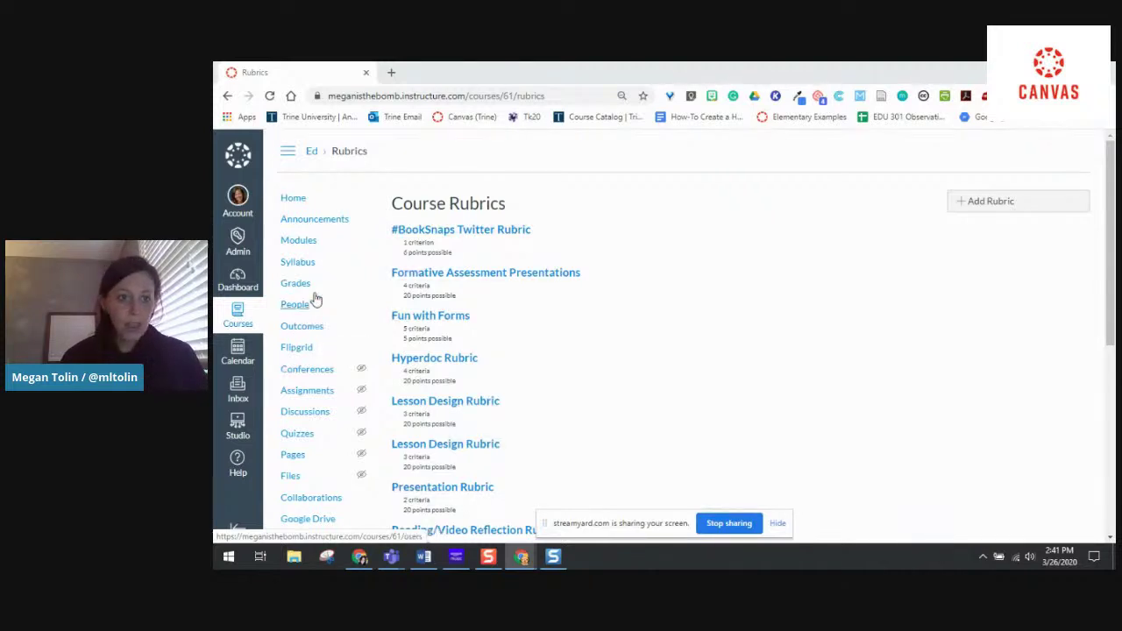
Open the Color Chip discussion, look through its posts and check the additional actions available for it.
click(318, 419)
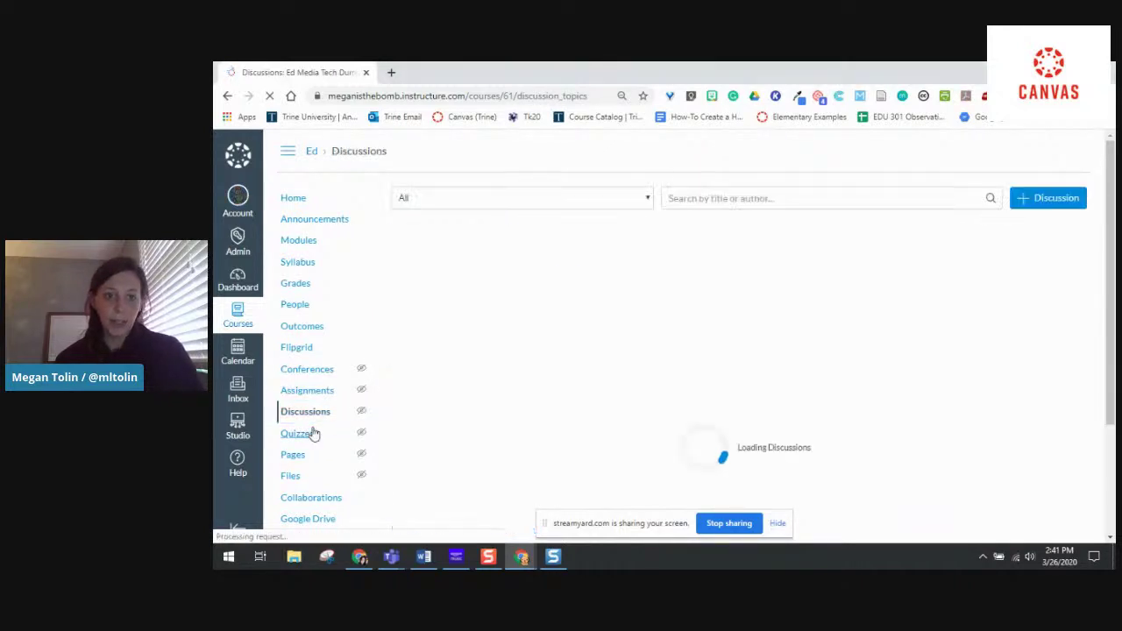
scroll(556, 328, down, 3)
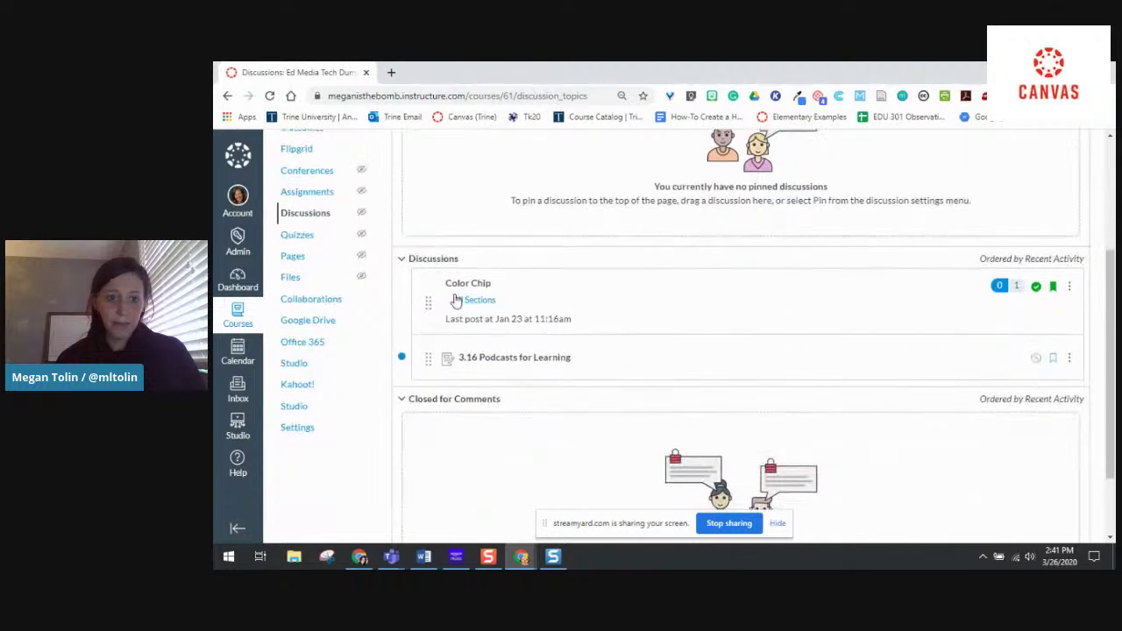
click(467, 289)
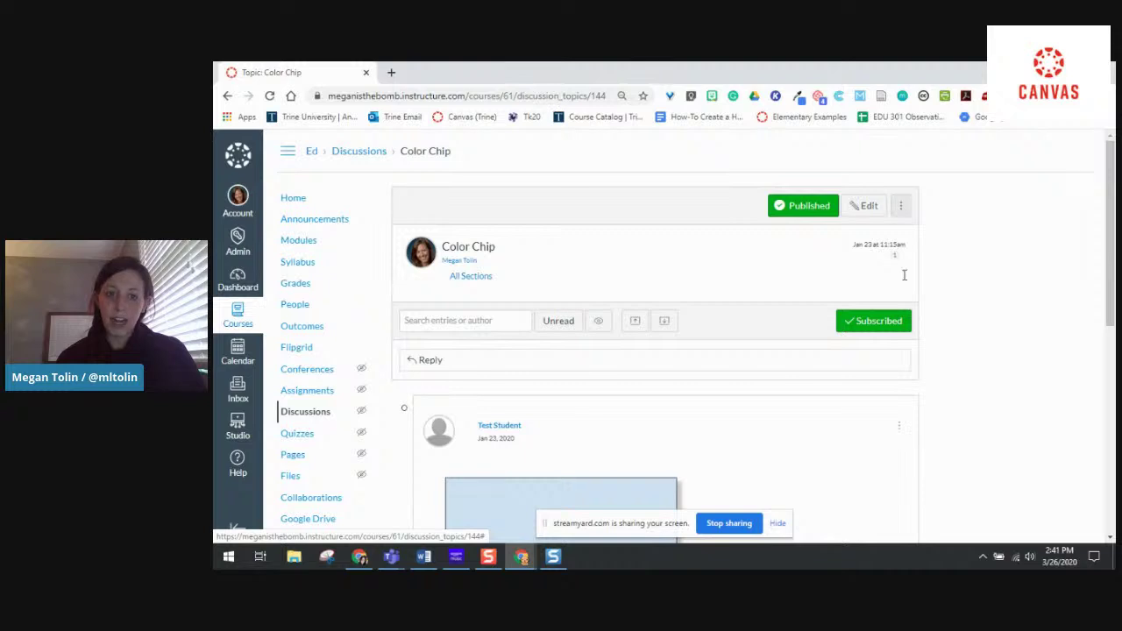
scroll(948, 488, down, 5)
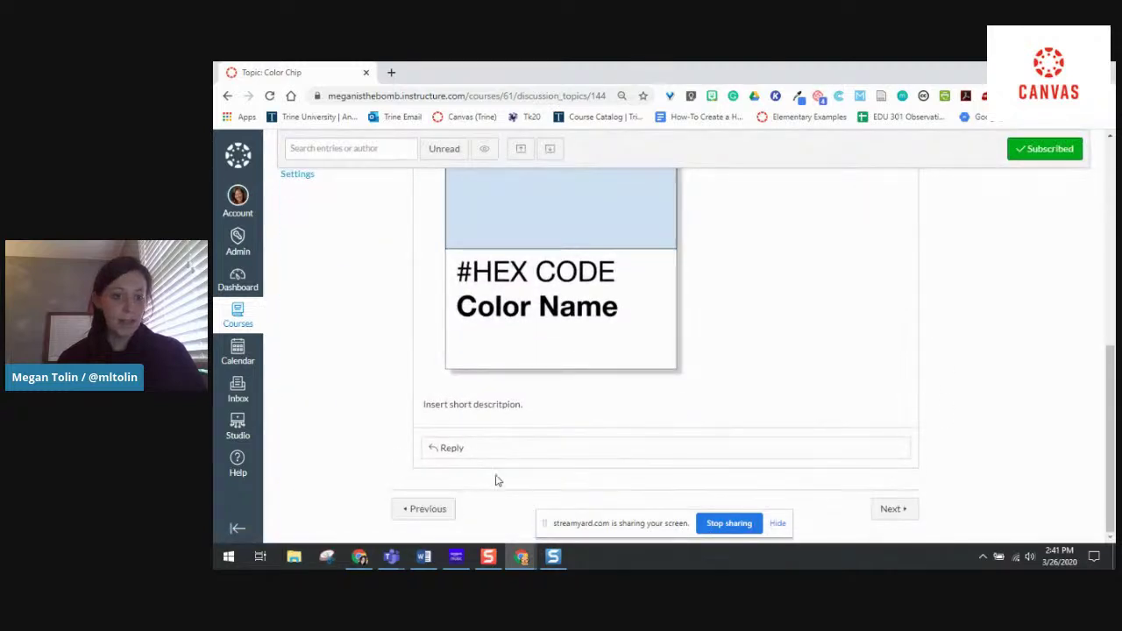
scroll(686, 436, up, 1)
scroll(685, 436, up, 10)
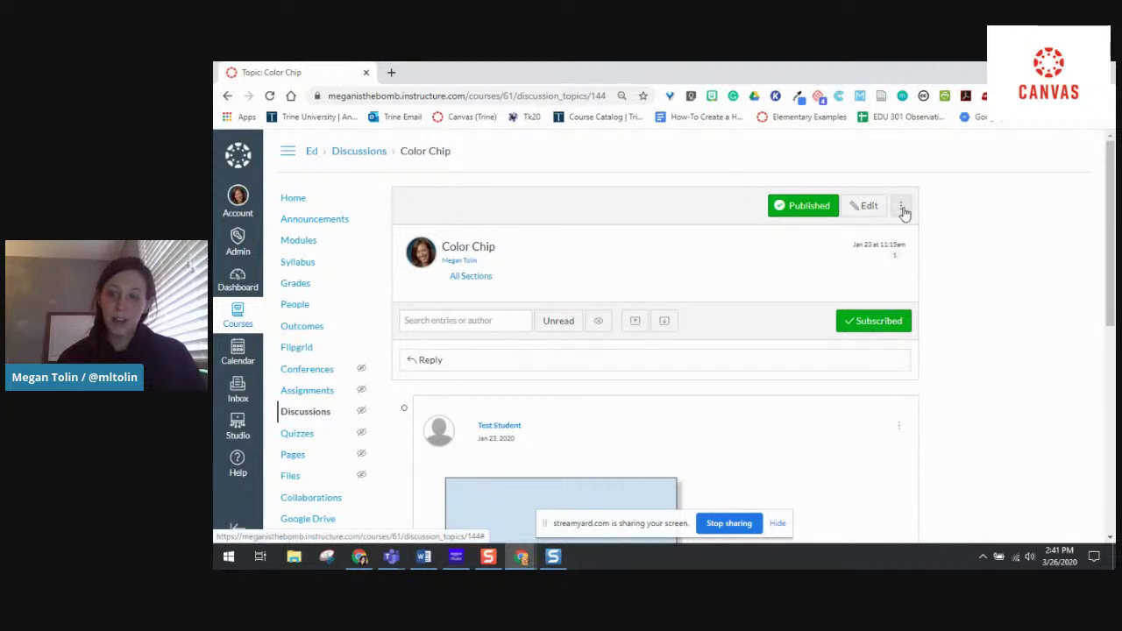
click(903, 209)
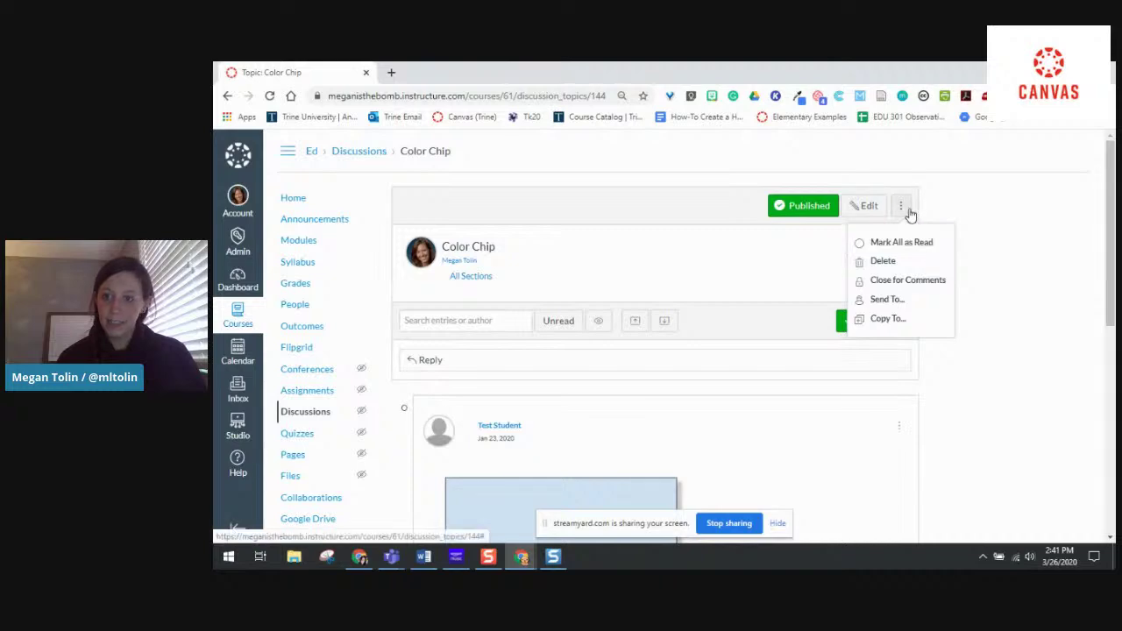
Make the Color Chip discussion graded with 10 points possible and save it.
click(867, 210)
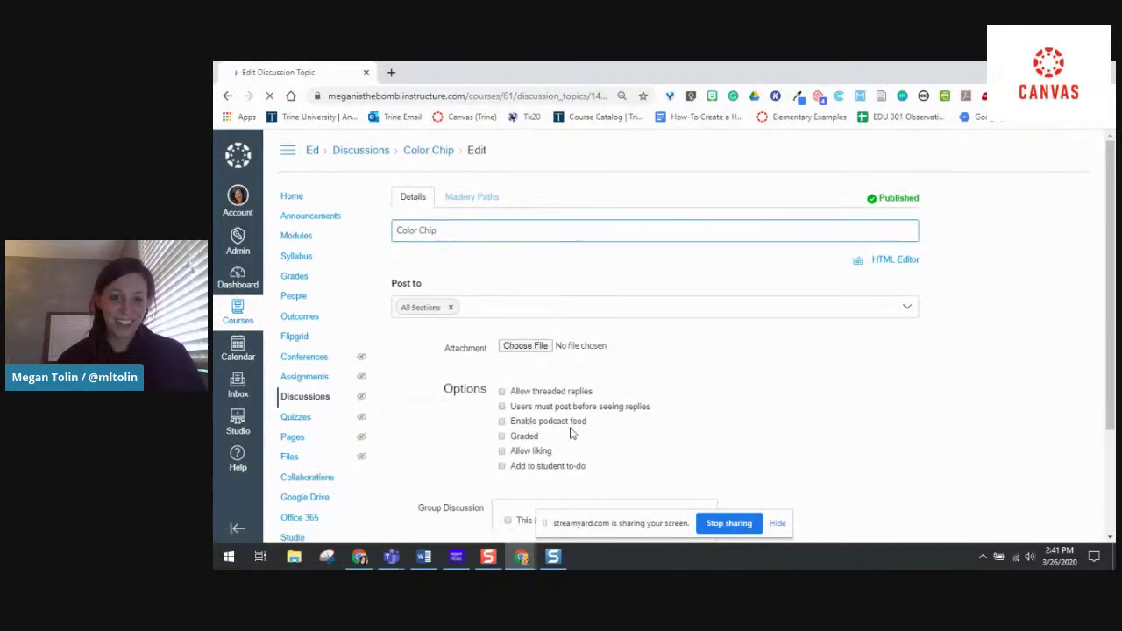
scroll(570, 433, down, 5)
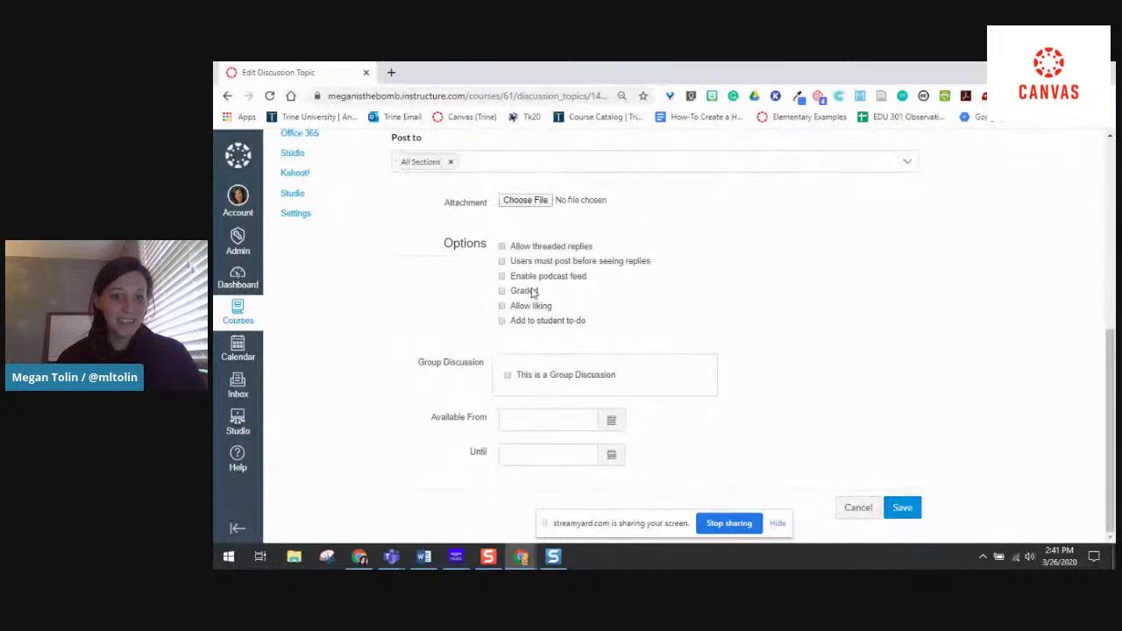
click(524, 290)
click(473, 340)
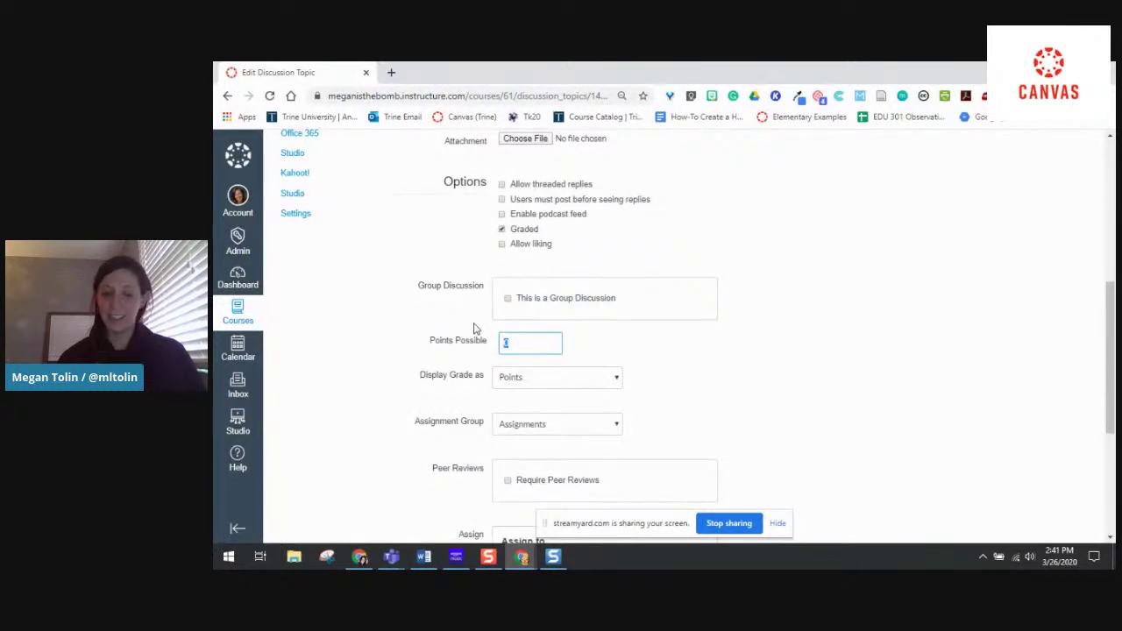
scroll(552, 270, down, 3)
click(902, 509)
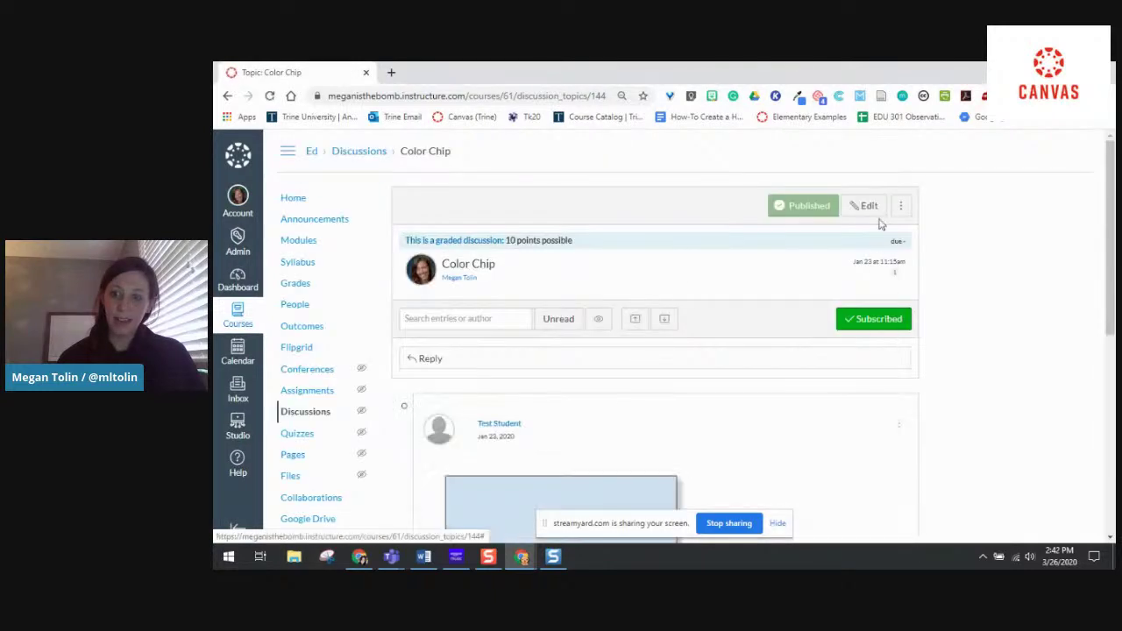
Add a rubric to the Color Chip discussion by finding the existing Hyperdoc Rubric in the Ed course and using it.
click(902, 207)
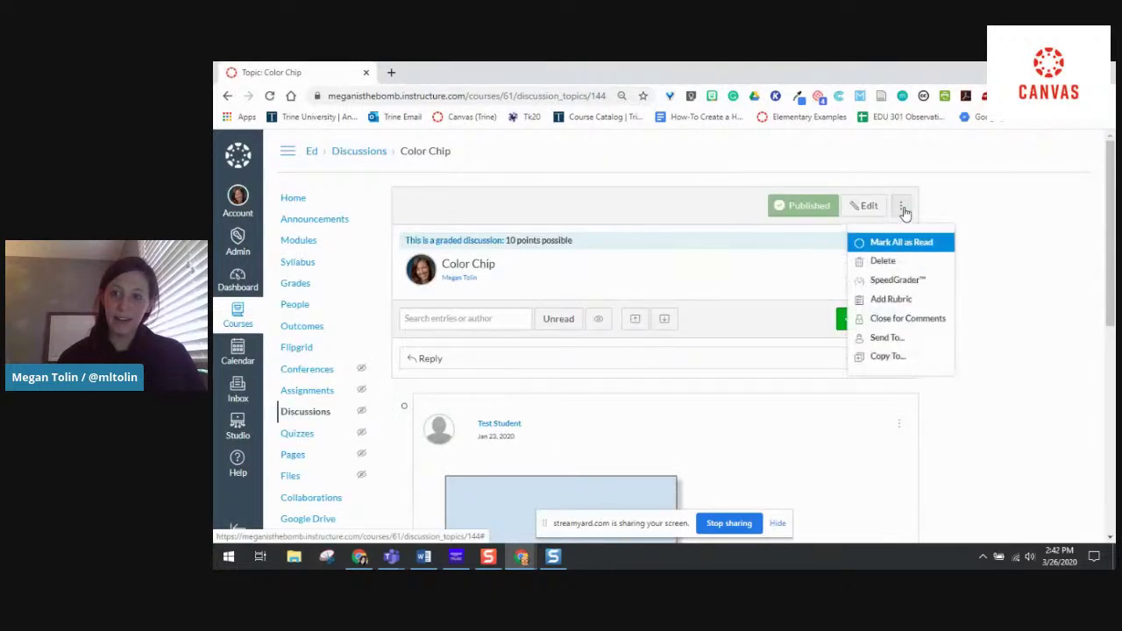
click(888, 300)
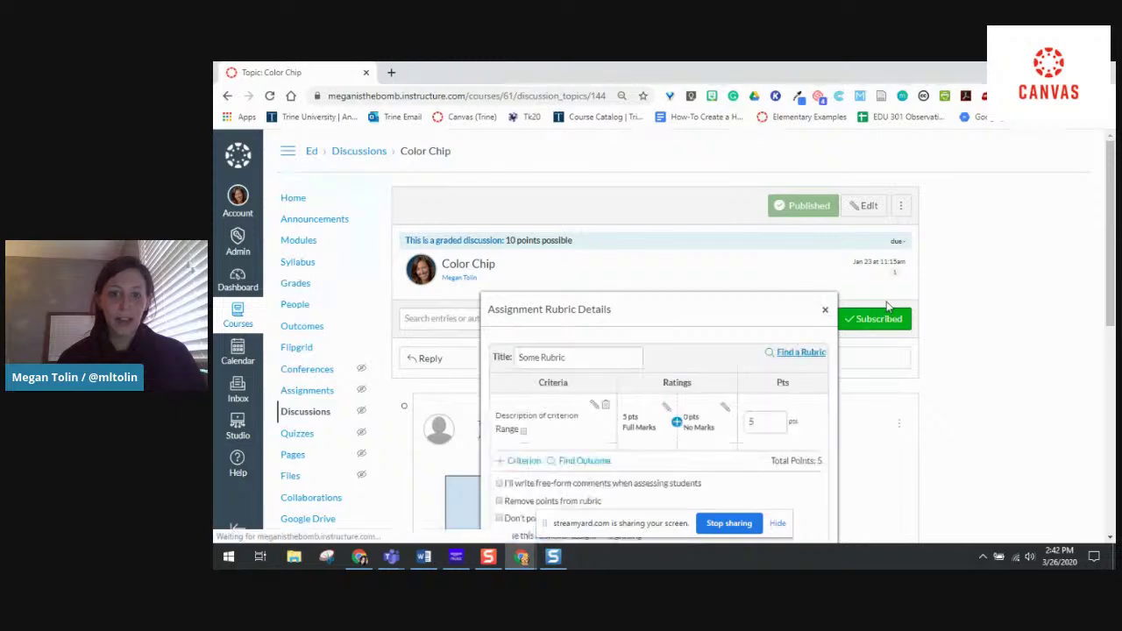
scroll(919, 314, down, 1)
scroll(767, 292, down, 2)
scroll(766, 293, up, 2)
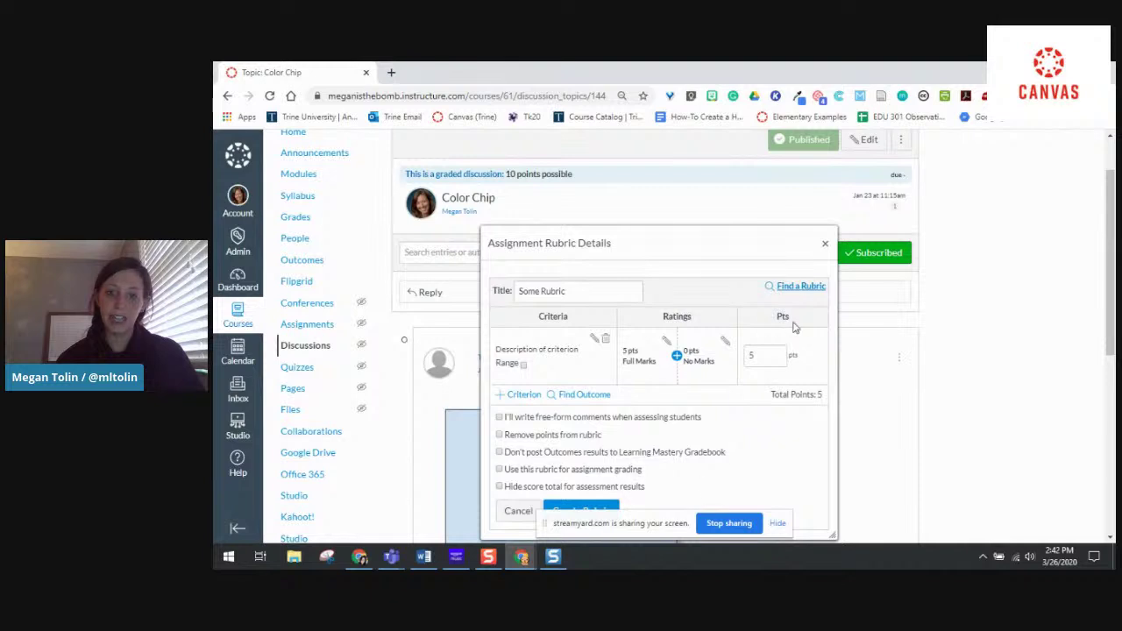
click(810, 290)
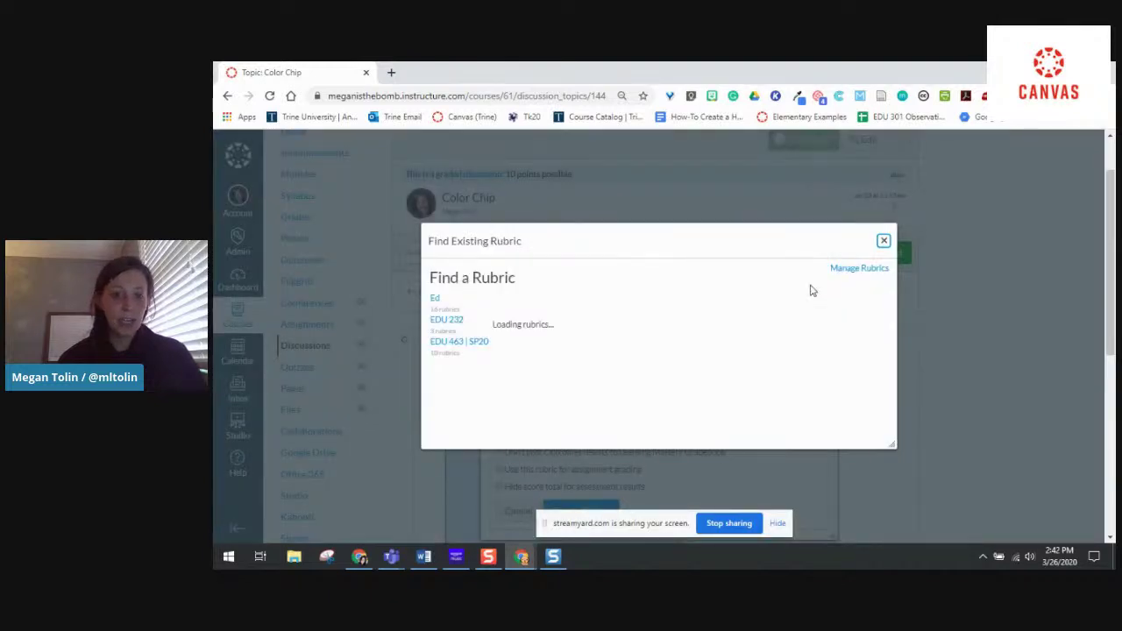
click(518, 399)
scroll(746, 363, down, 5)
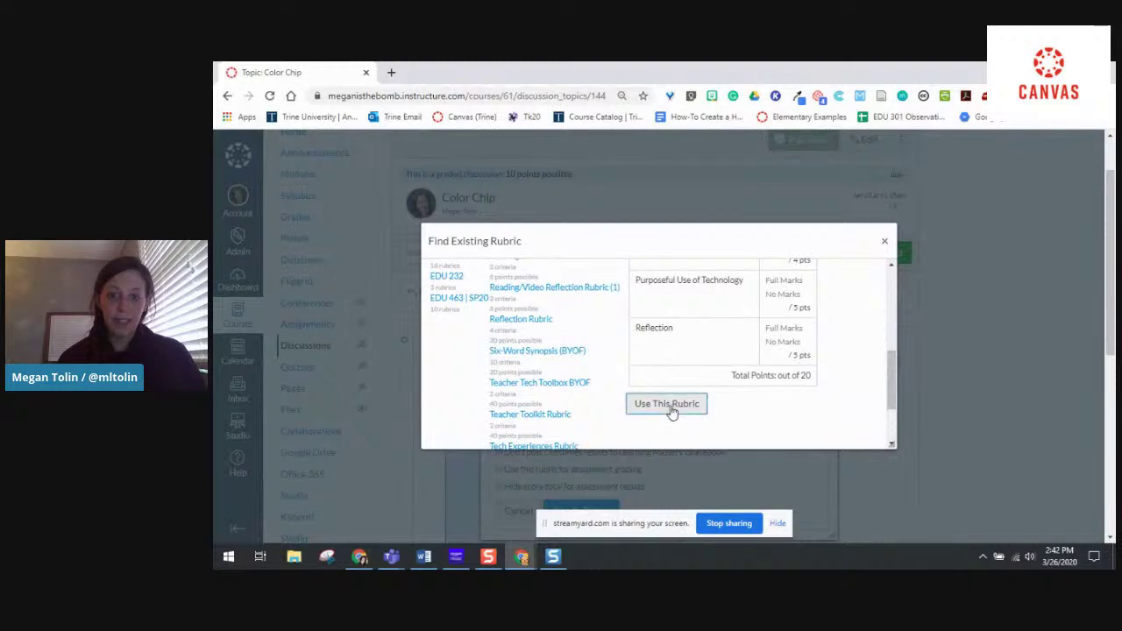
click(668, 404)
scroll(671, 391, down, 3)
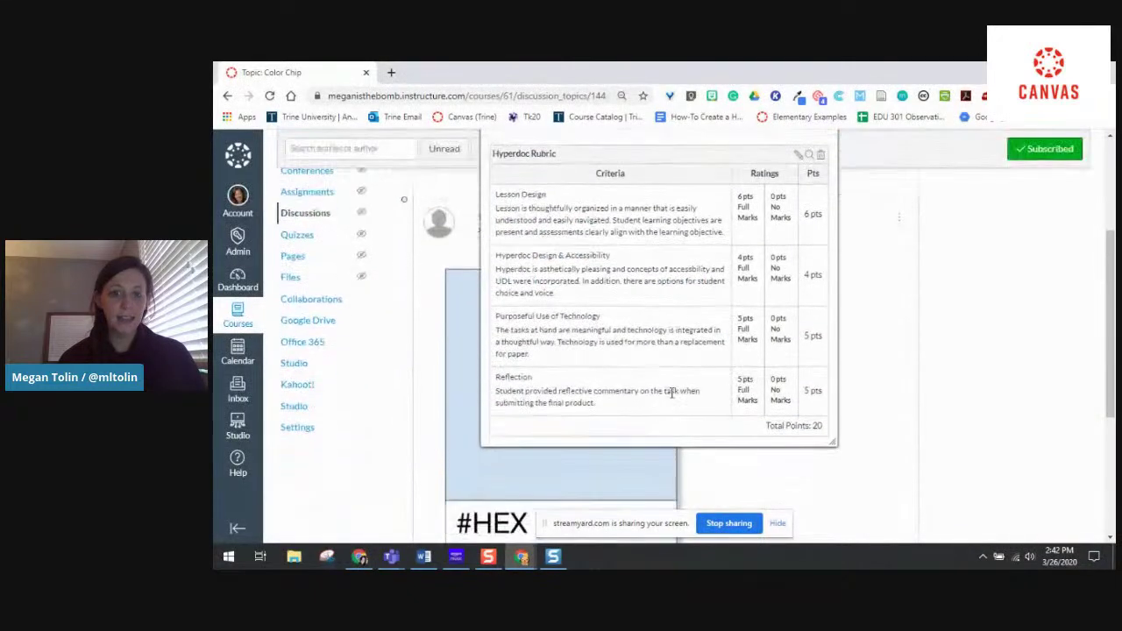
Edit the Hyperdoc Rubric to be used for assignment grading, update it and change the discussion's points to match the rubric's 20.
click(798, 155)
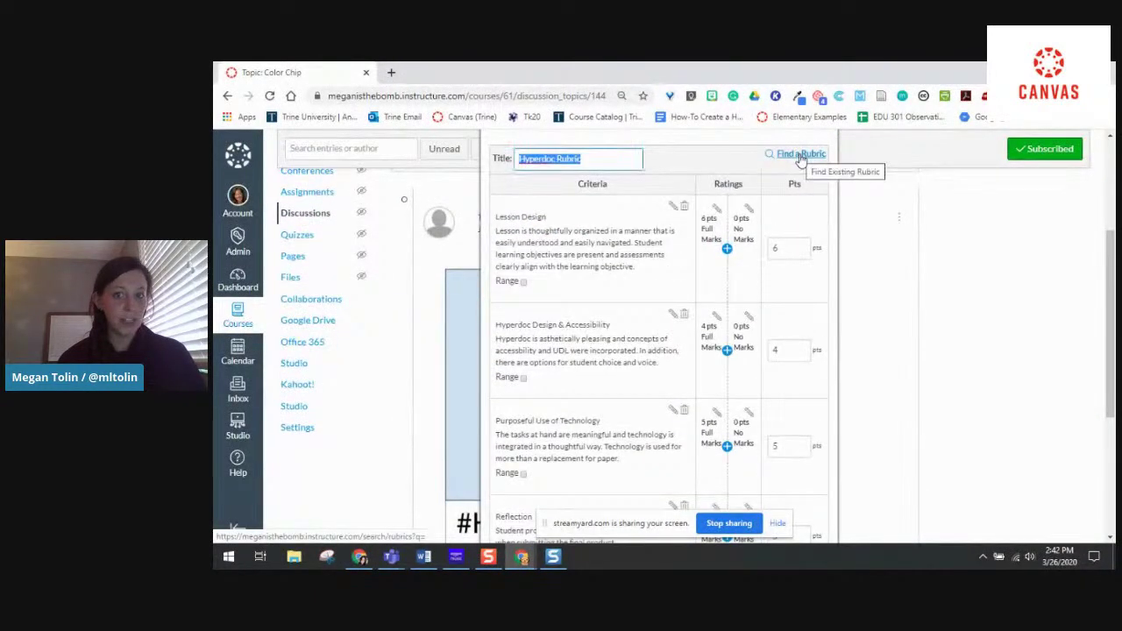
scroll(811, 263, down, 3)
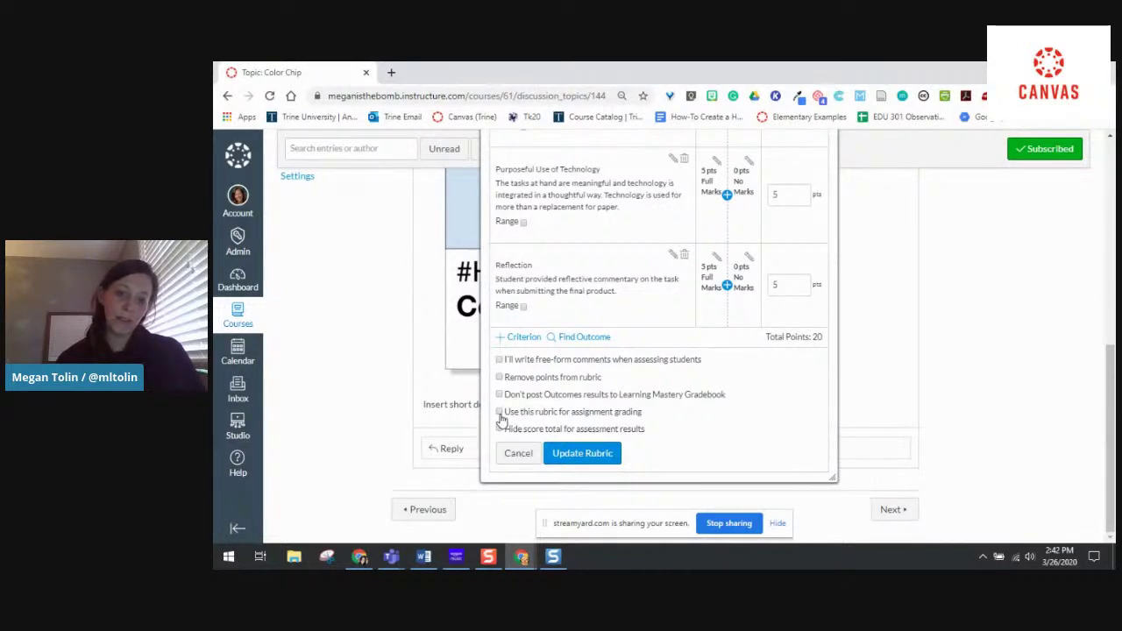
click(500, 412)
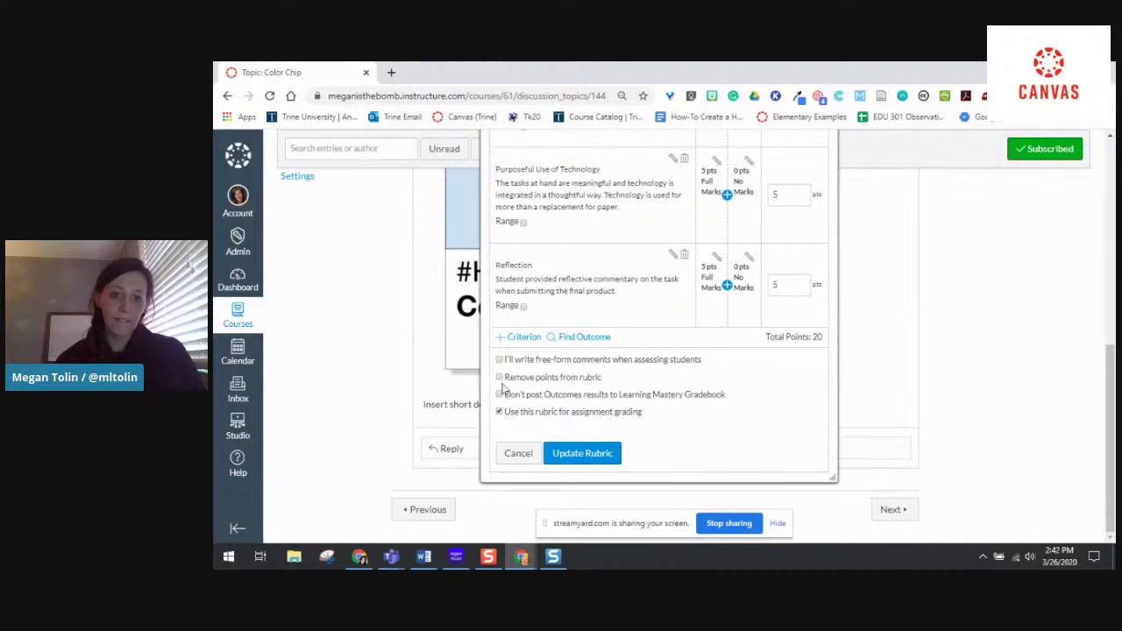
click(591, 453)
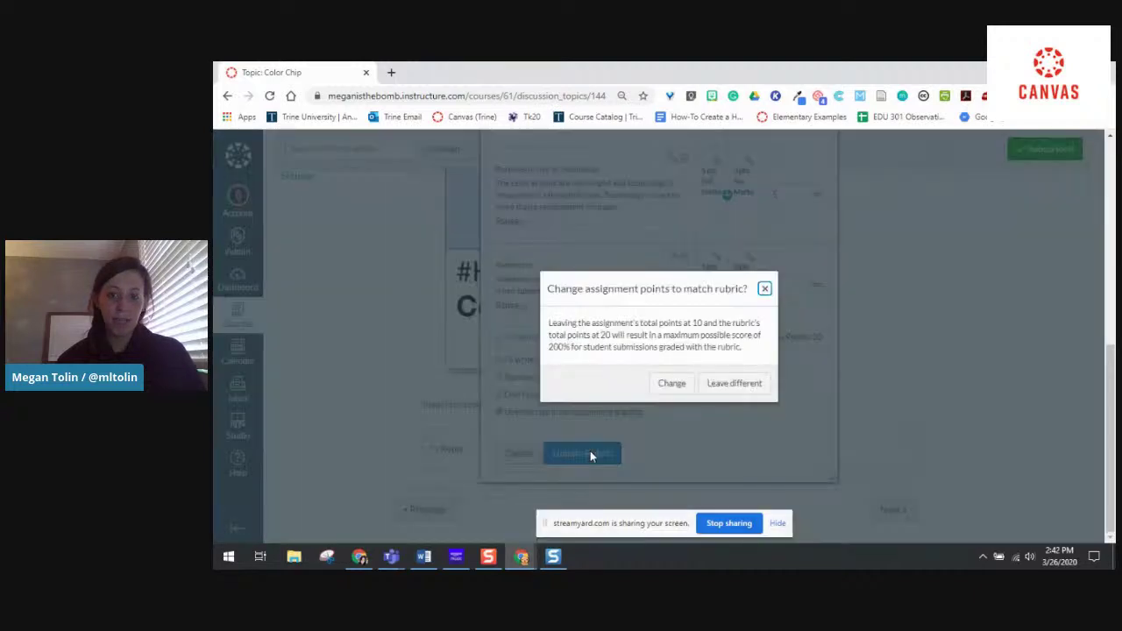
click(672, 386)
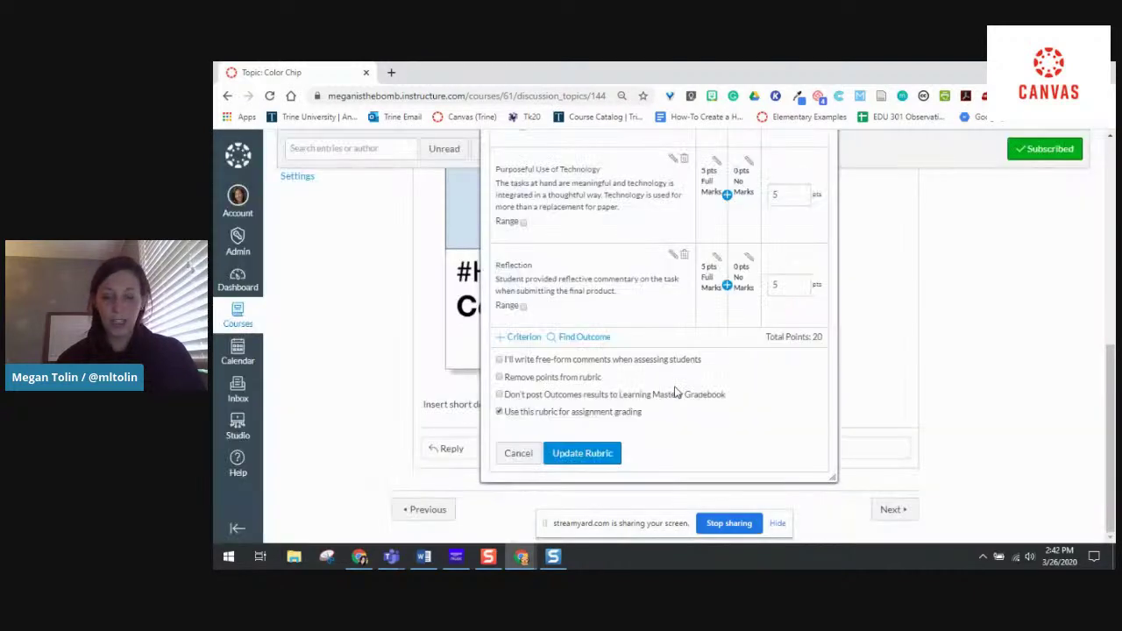
click(578, 454)
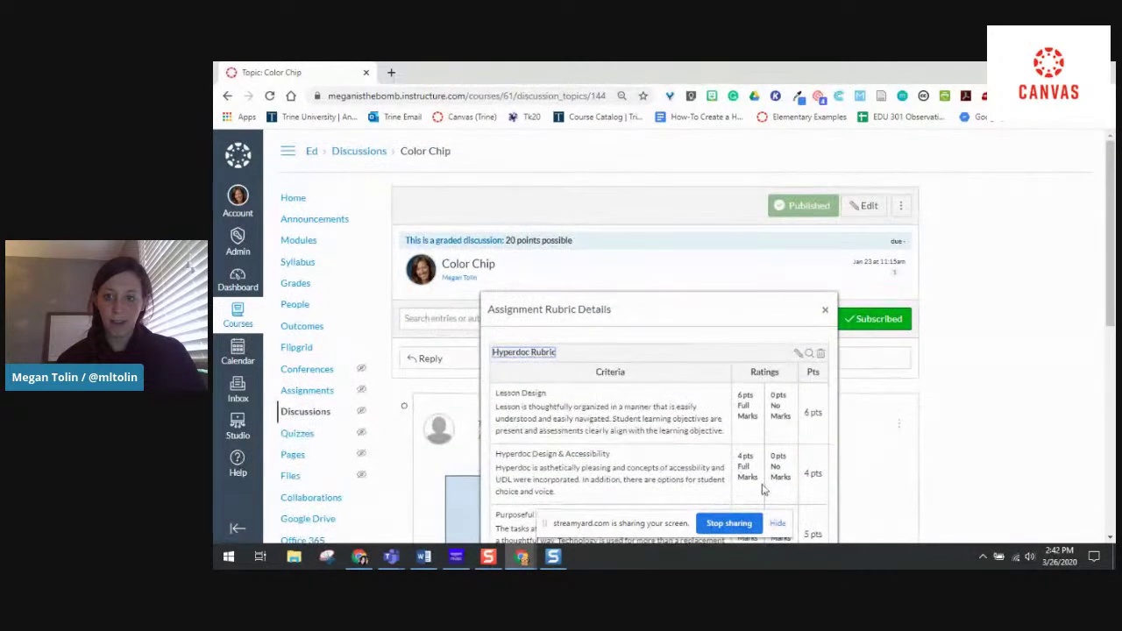
click(825, 310)
Open the Color Chip discussion in SpeedGrader, widen the grading area and display the rubric for Test Student.
click(904, 206)
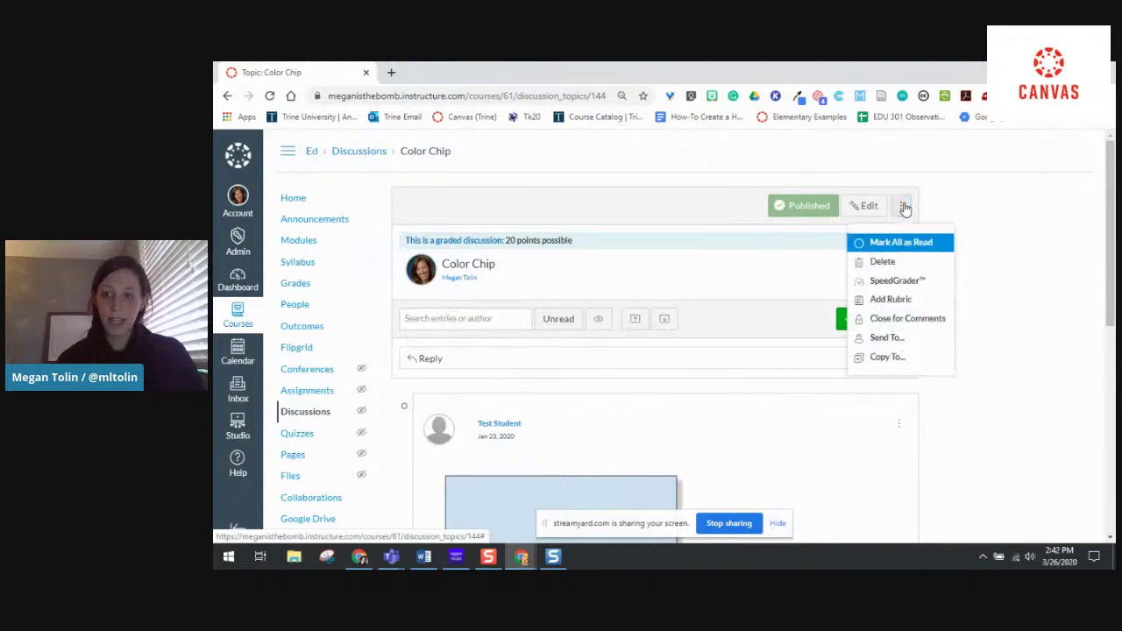
click(924, 291)
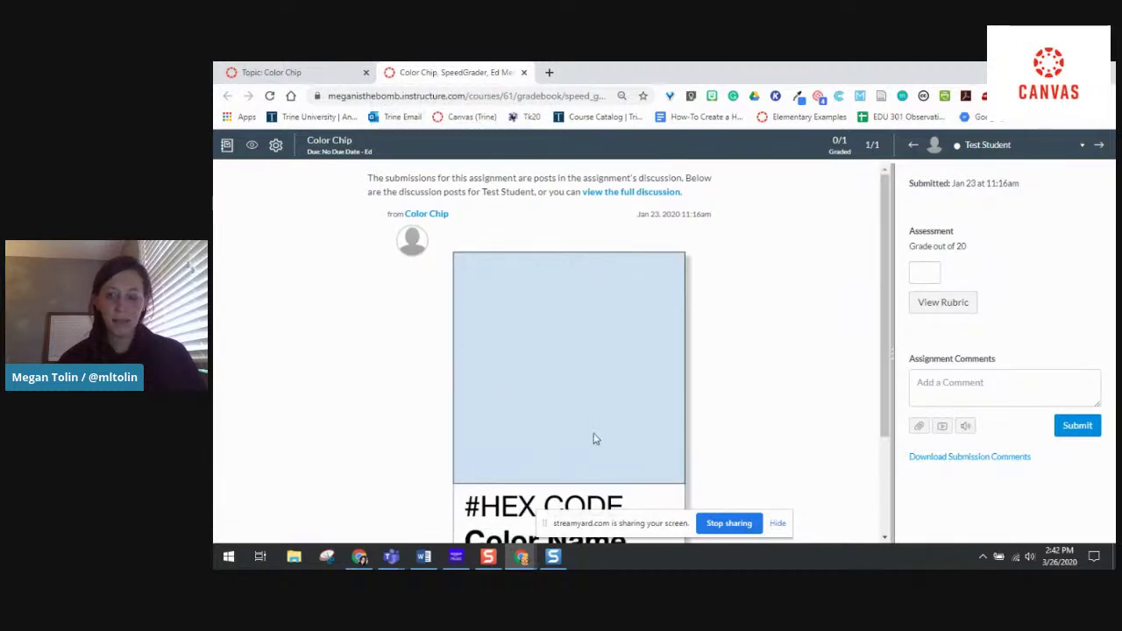
drag(889, 281, 776, 281)
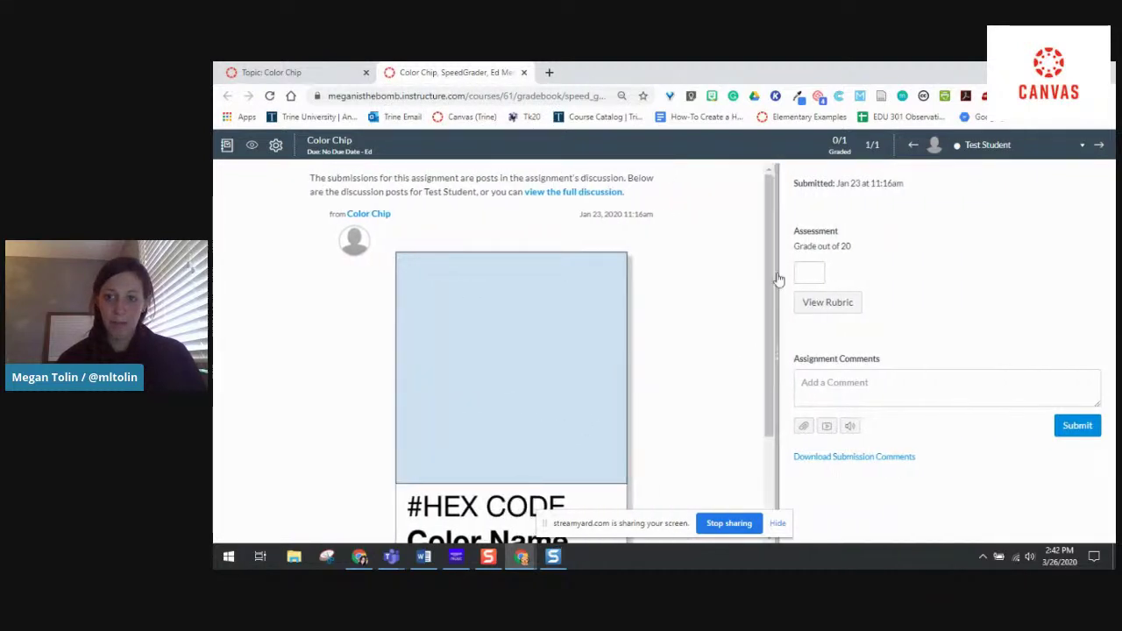
click(828, 304)
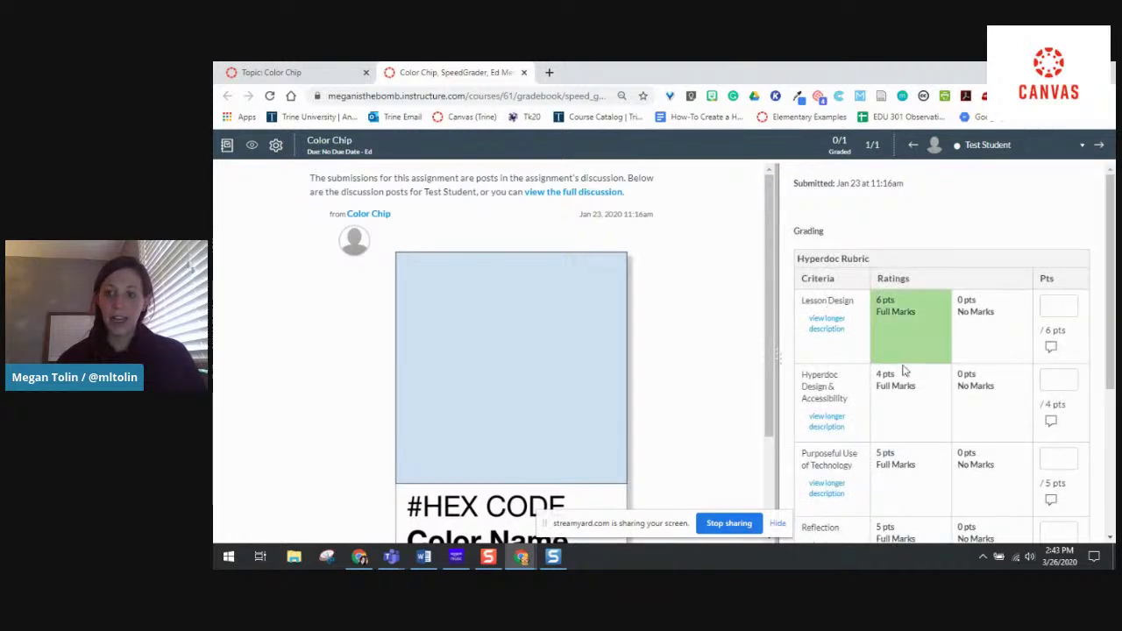
Give full marks for Lesson Design, Hyperdoc Design & Accessibility and Reflection, and no marks for Purposeful Use of Technology.
click(913, 326)
click(914, 417)
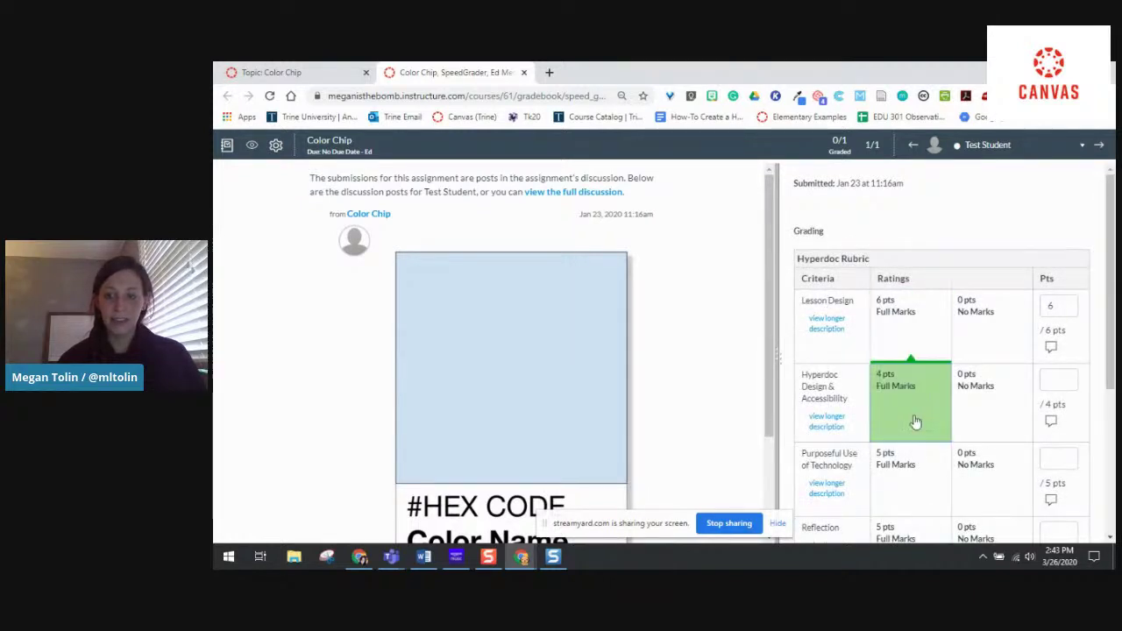
click(994, 487)
scroll(991, 496, down, 2)
click(912, 412)
scroll(912, 412, up, 3)
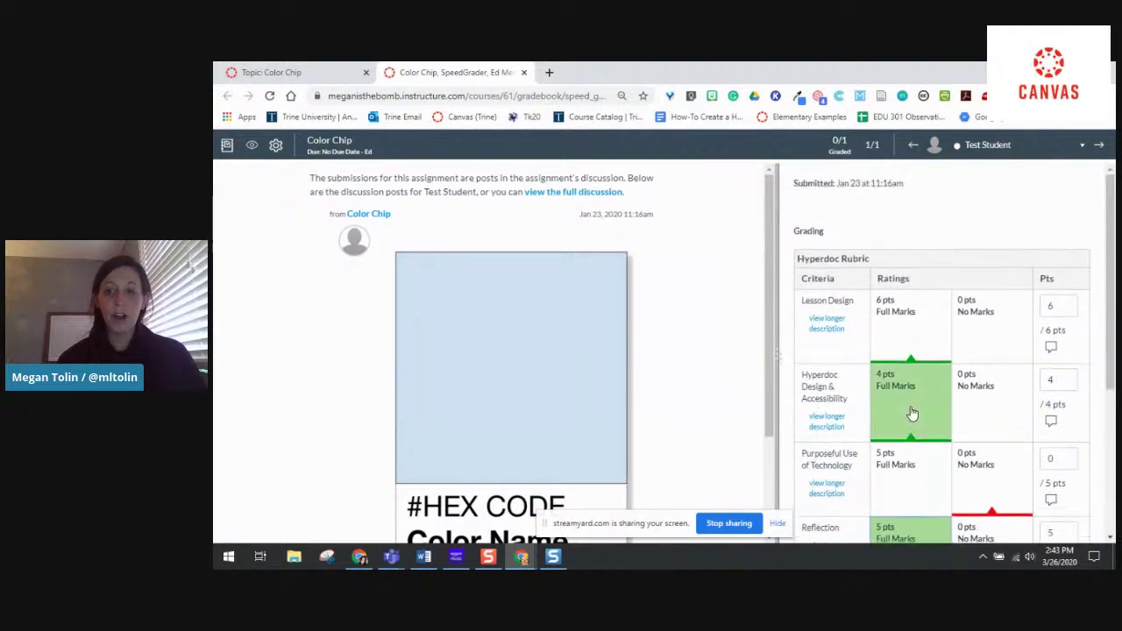
scroll(912, 412, down, 1)
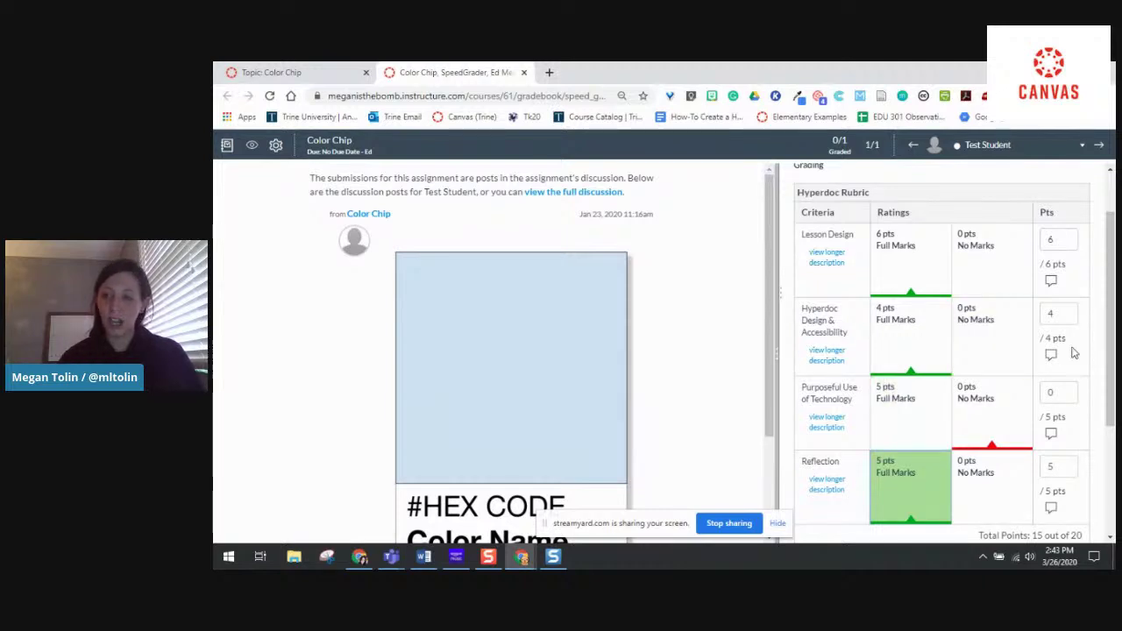
Add the comment "This was missing." to the Purposeful Use of Technology criterion.
click(1051, 435)
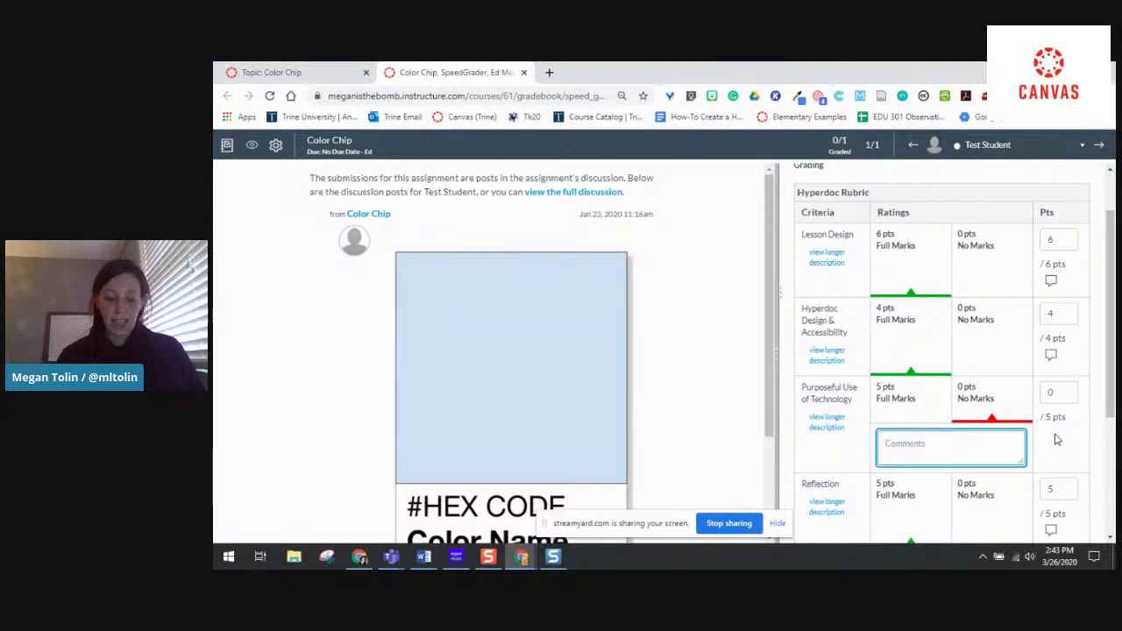
text(This was missing)
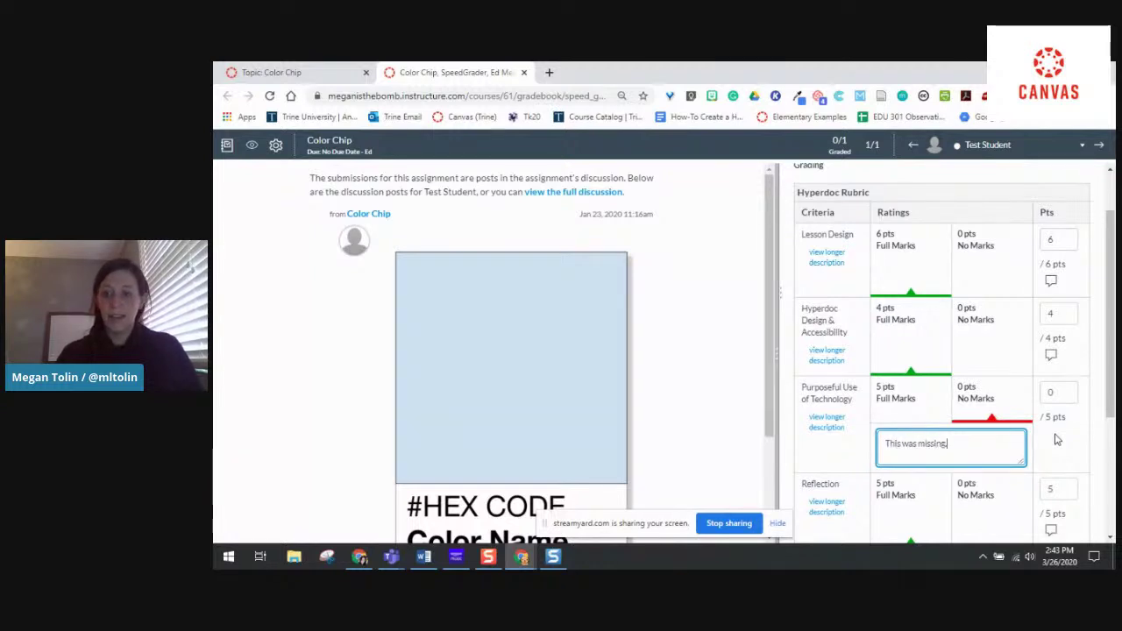
text(.)
click(1059, 445)
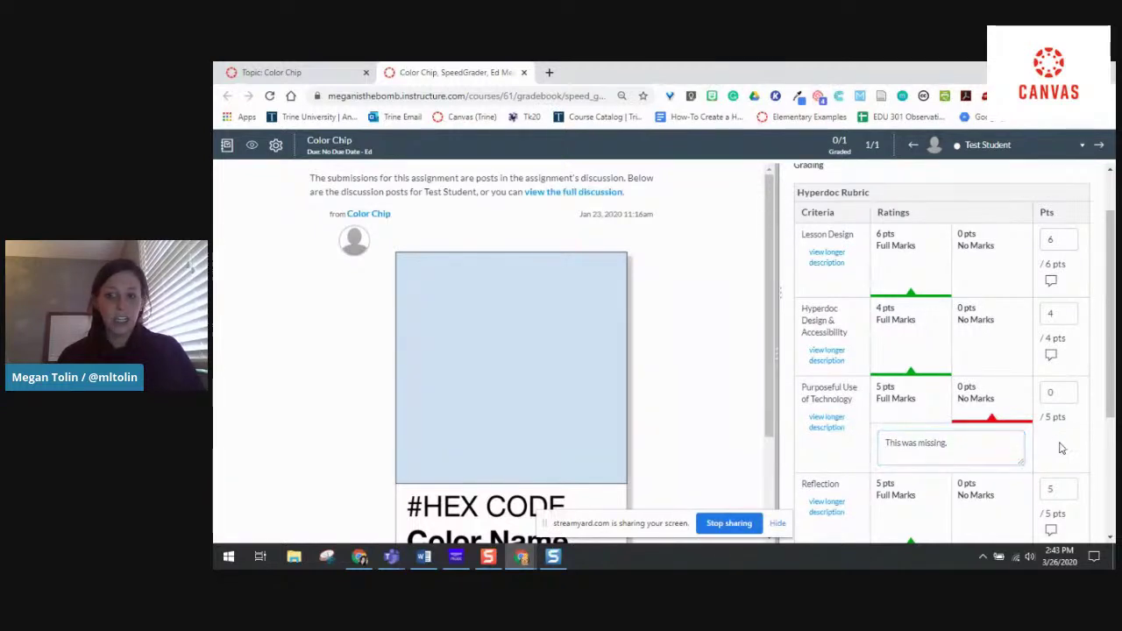
scroll(1059, 448, down, 2)
click(983, 331)
key(Return)
key(BackSpace)
key(BackSpace)
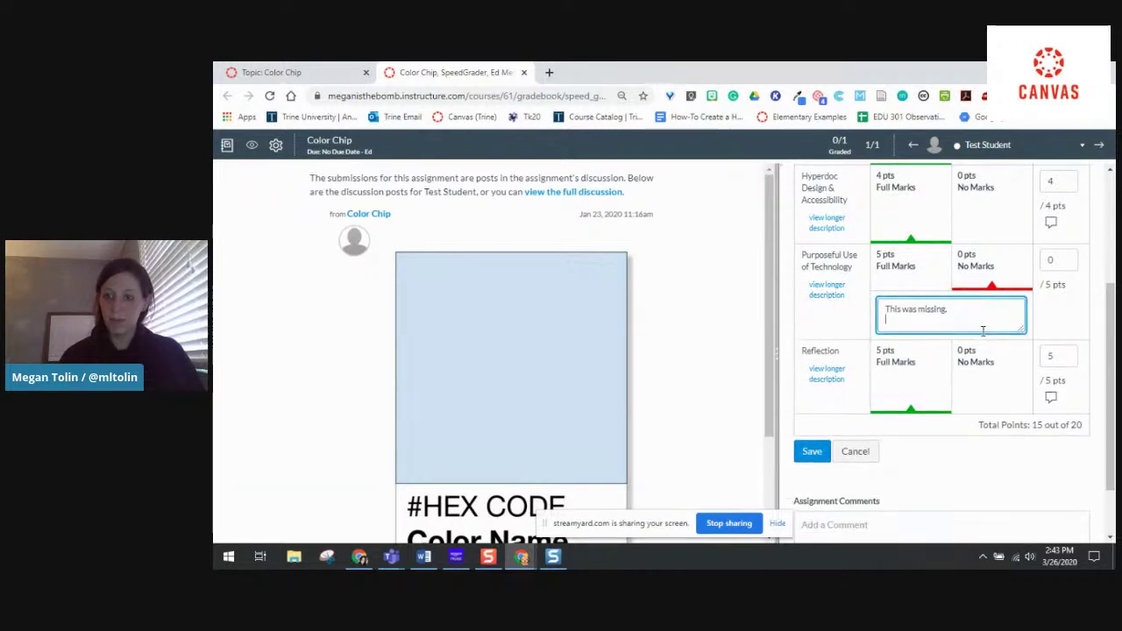
click(1081, 336)
Save the rubric assessment for Test Student and review the saved grade, ratings and comment.
scroll(1042, 456, down, 2)
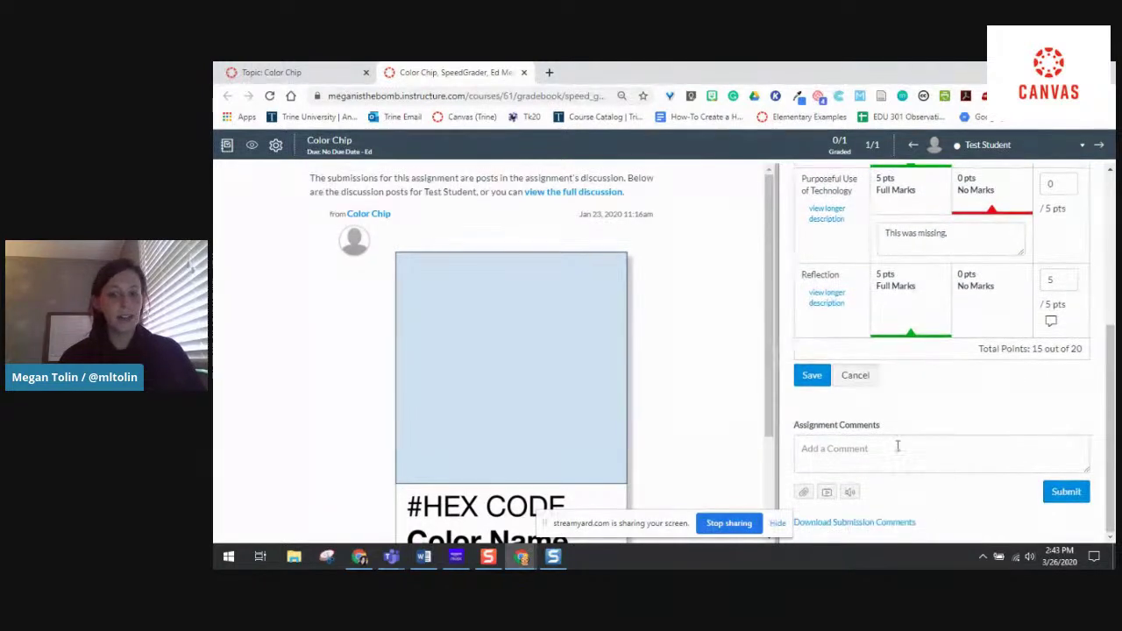
scroll(1009, 399, up, 1)
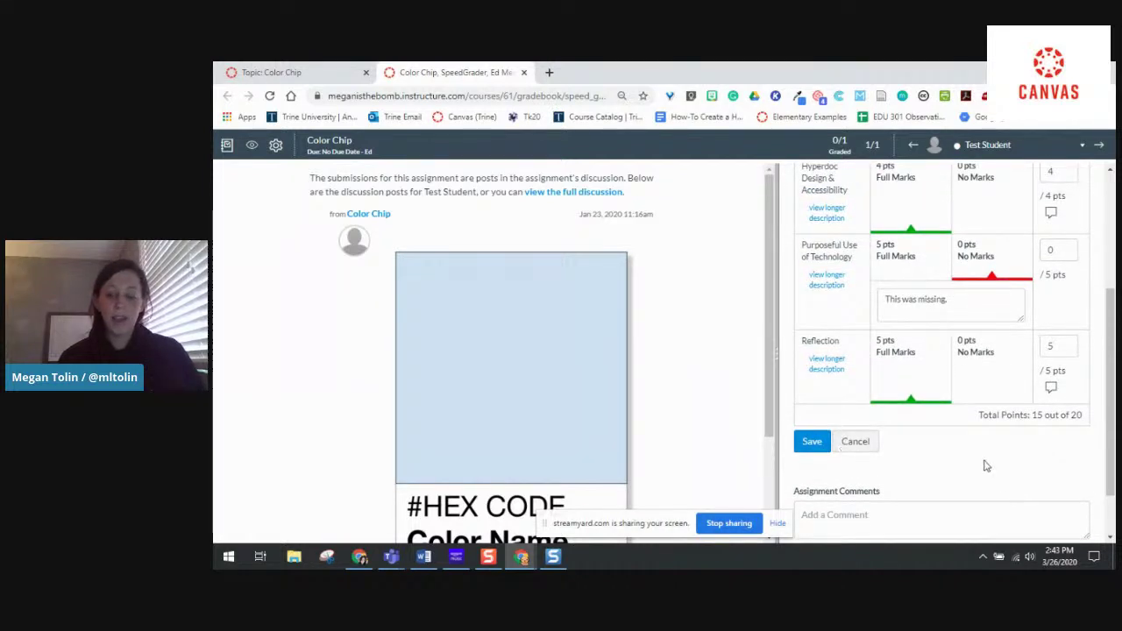
scroll(1002, 397, up, 2)
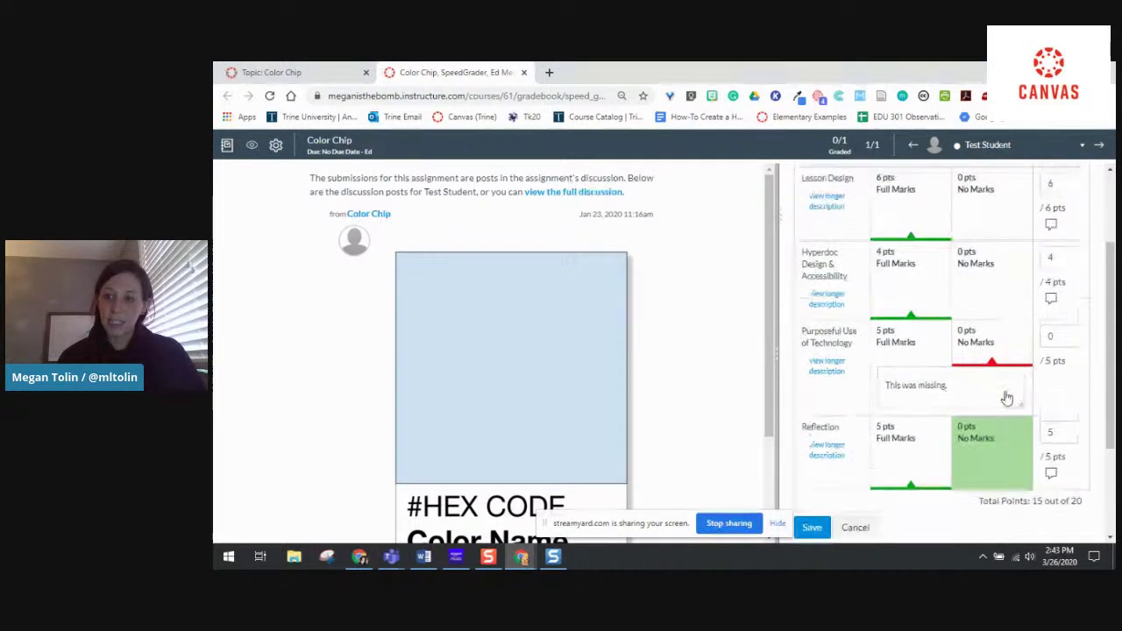
scroll(1009, 430, down, 2)
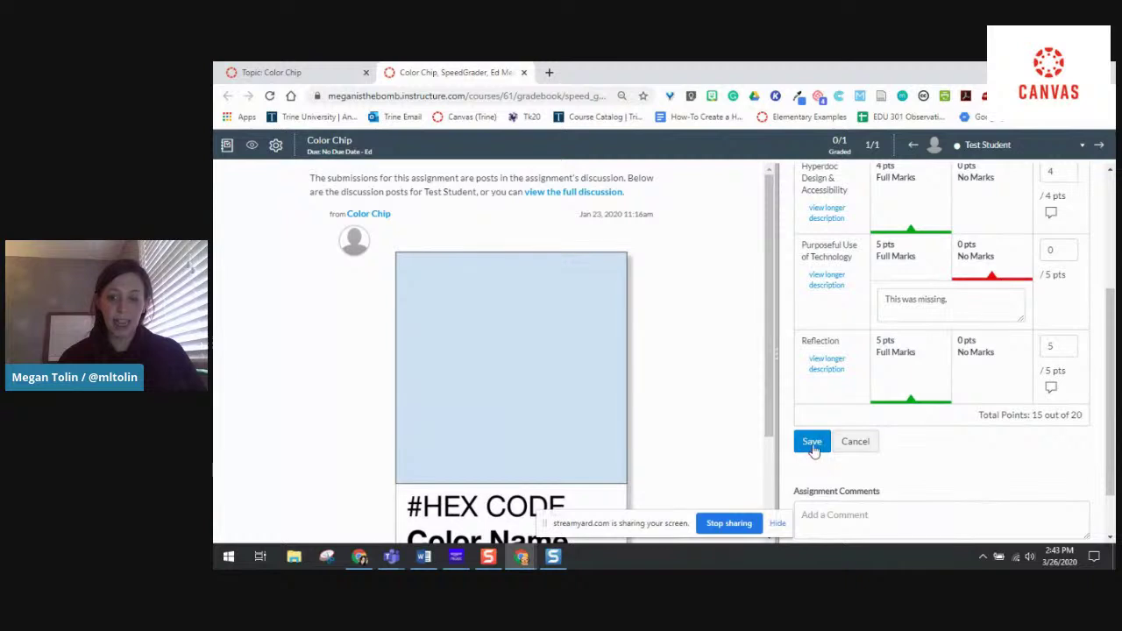
click(812, 443)
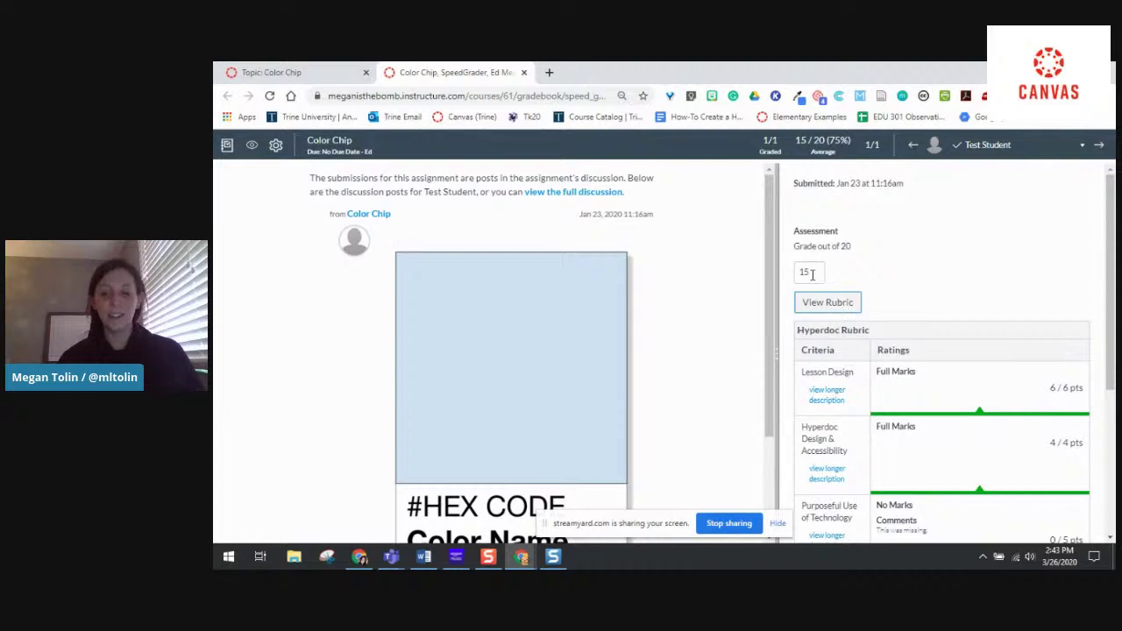
scroll(955, 296, down, 3)
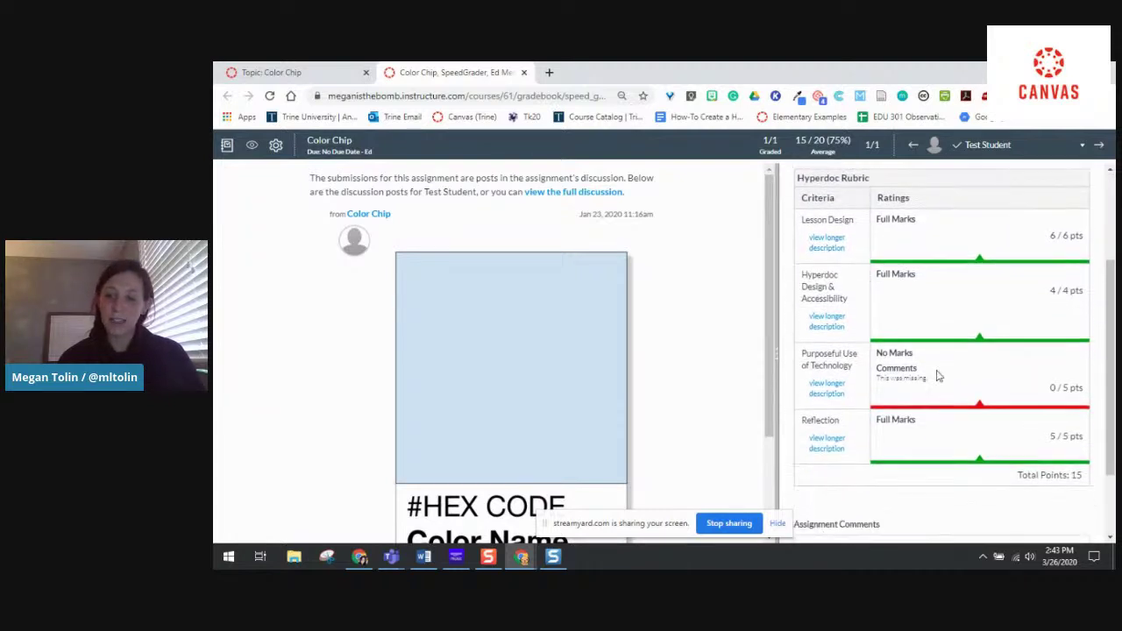
scroll(904, 430, down, 1)
scroll(904, 431, up, 5)
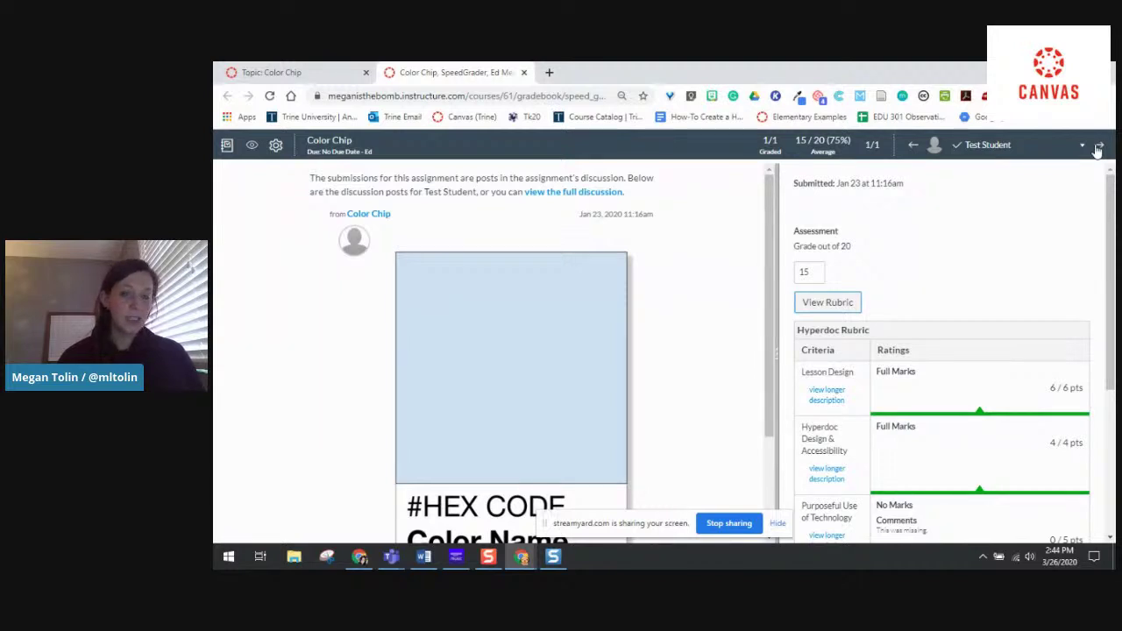
Return to the Color Chip discussion page and open its attached Hyperdoc Rubric to look over the criteria.
click(301, 73)
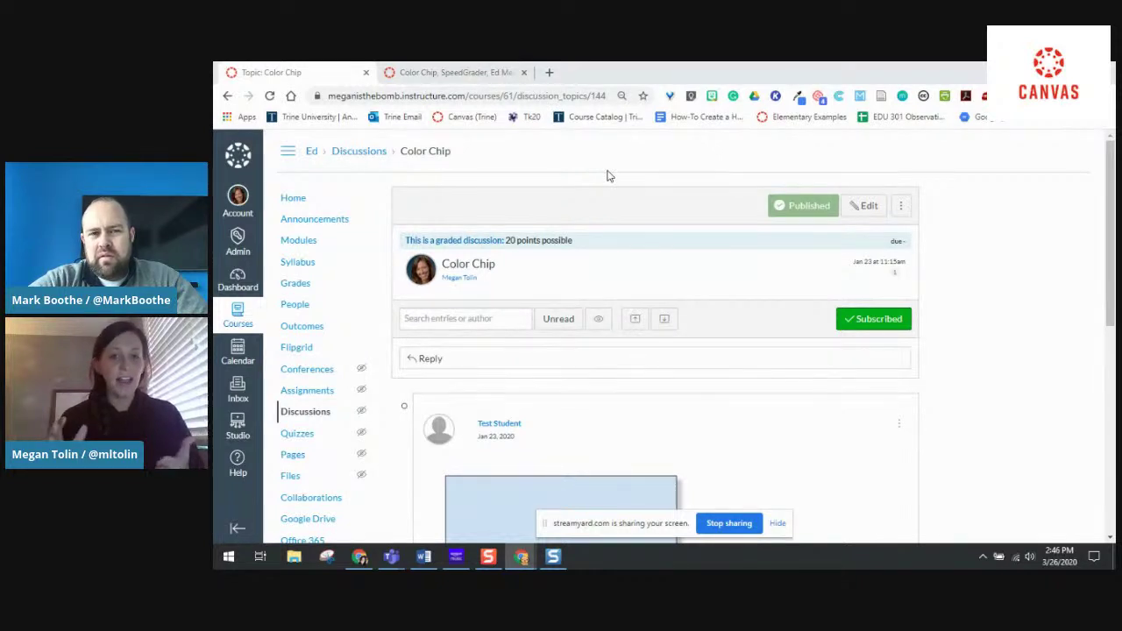
scroll(622, 233, down, 5)
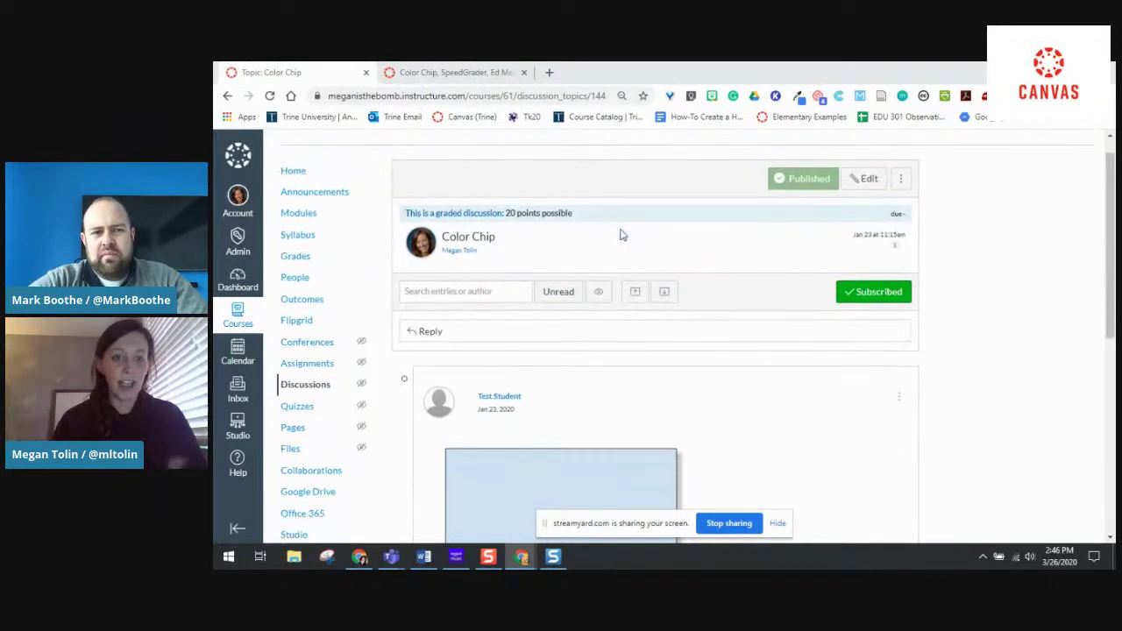
scroll(728, 404, up, 4)
scroll(759, 430, down, 1)
scroll(759, 429, up, 2)
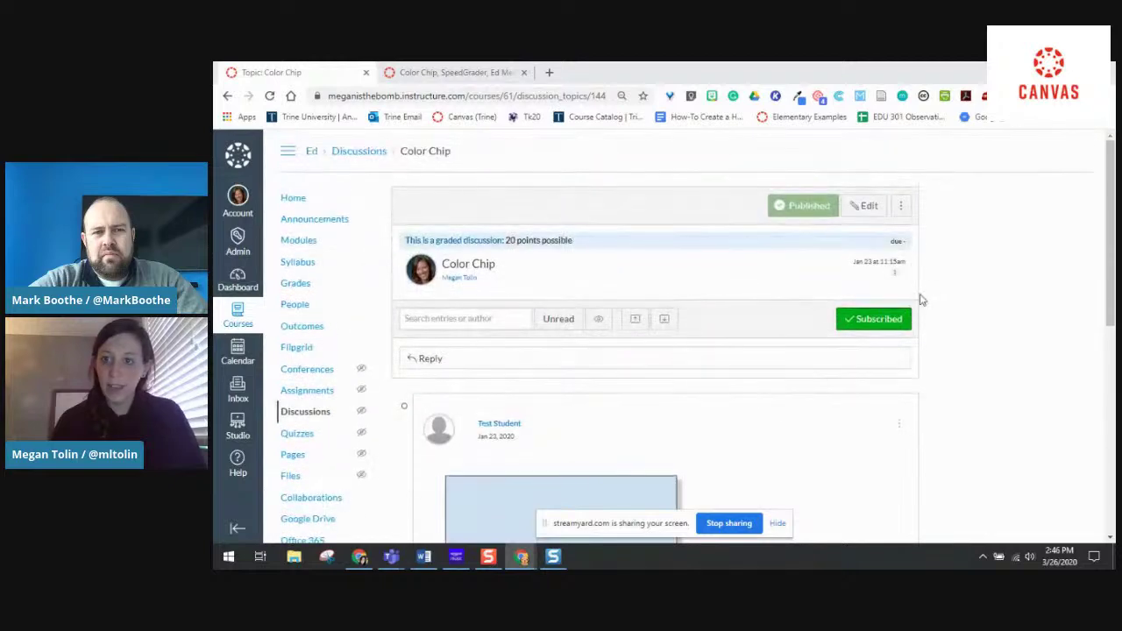
click(900, 205)
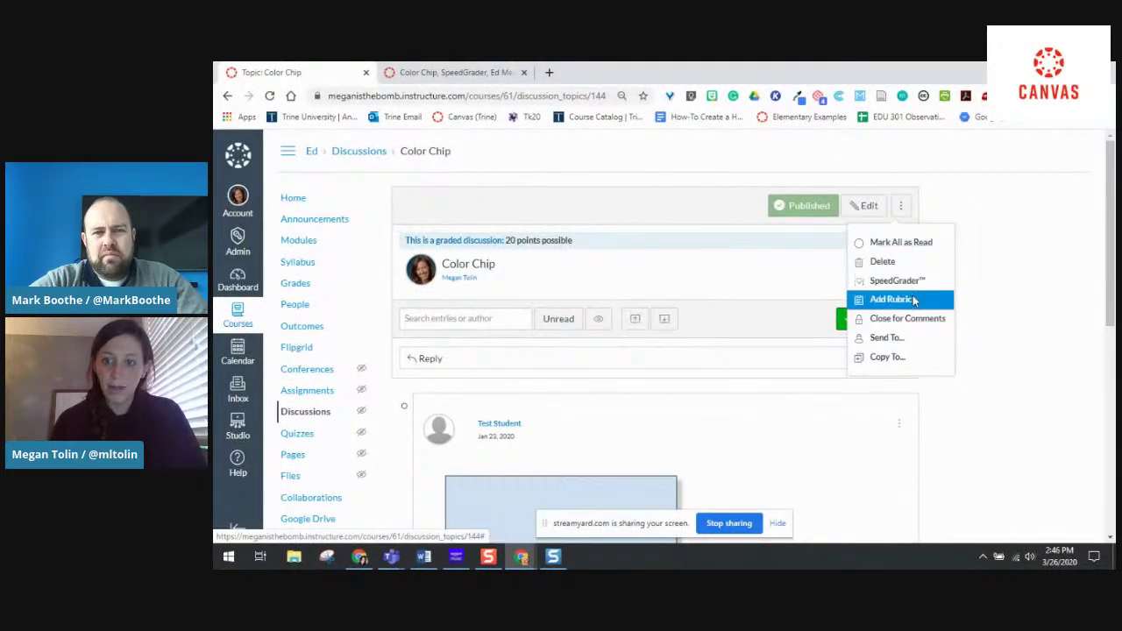
click(890, 299)
scroll(800, 271, down, 2)
scroll(801, 270, up, 3)
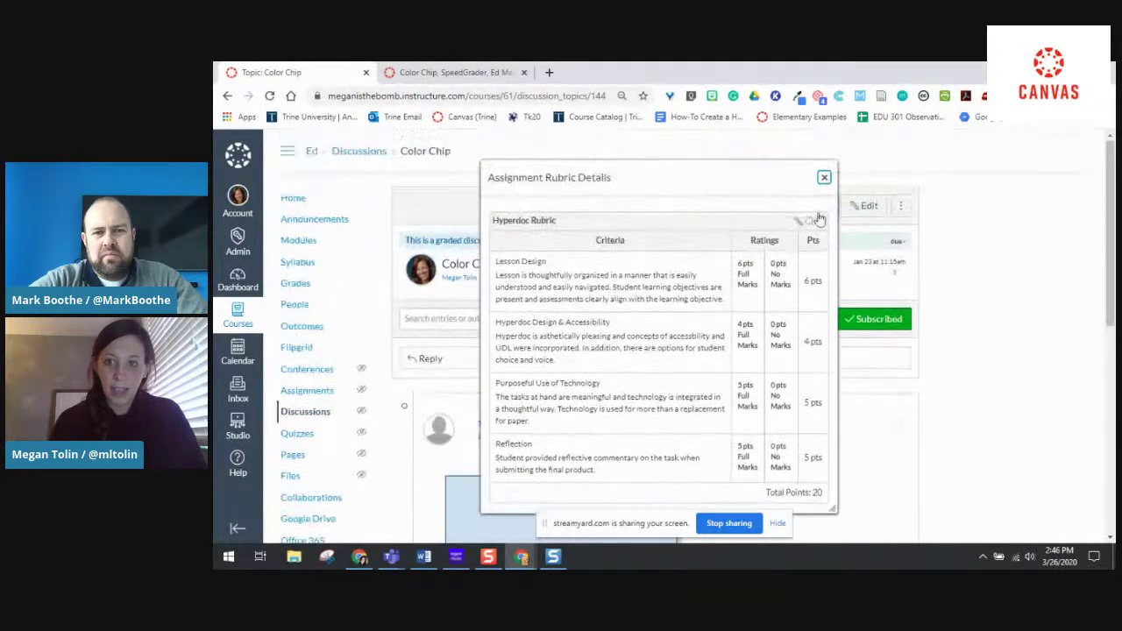
Remove the attached Hyperdoc Rubric from the Color Chip discussion and start a new rubric in its place.
click(820, 221)
click(730, 172)
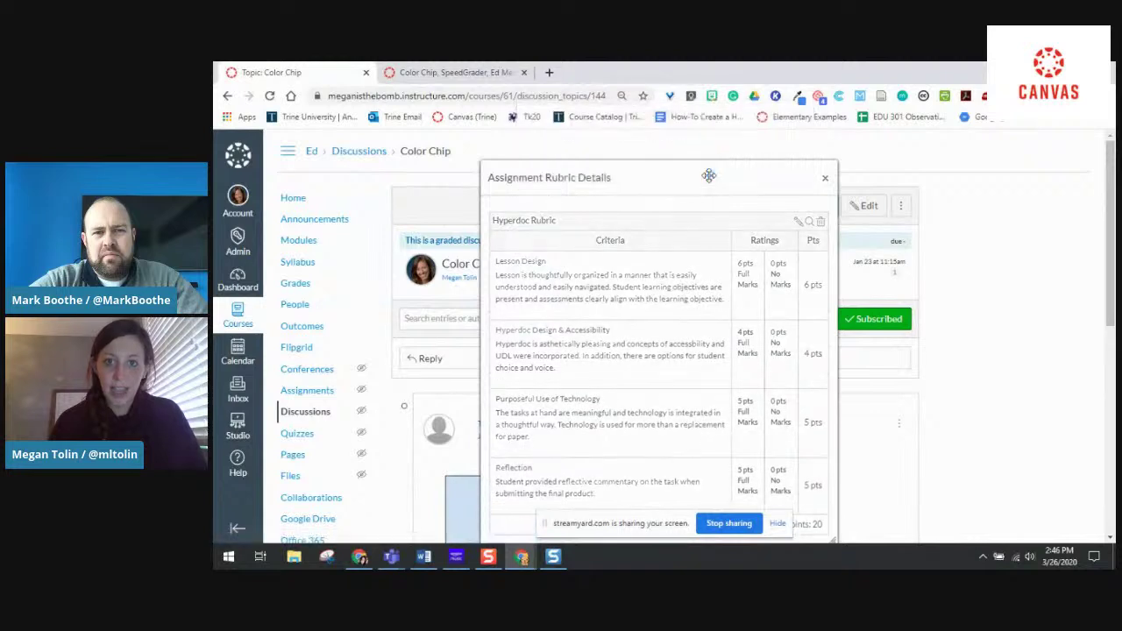
click(525, 220)
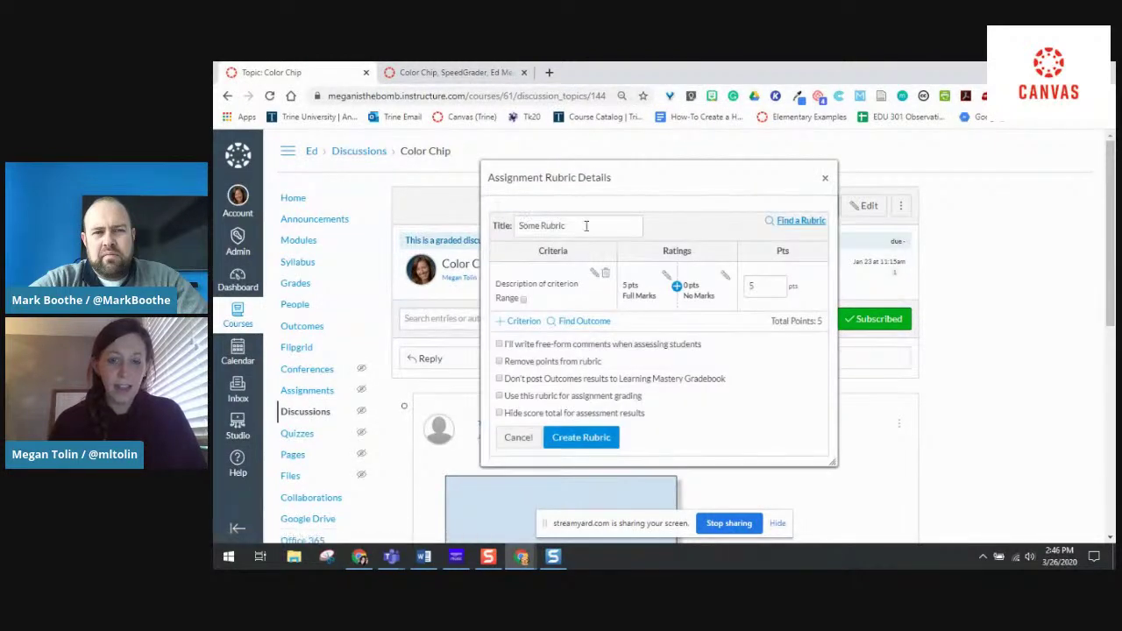
Title the new rubric "5 Point Rubric".
drag(586, 225, 476, 219)
text(S)
text( Point PR)
key(BackSpace)
key(BackSpace)
text(R)
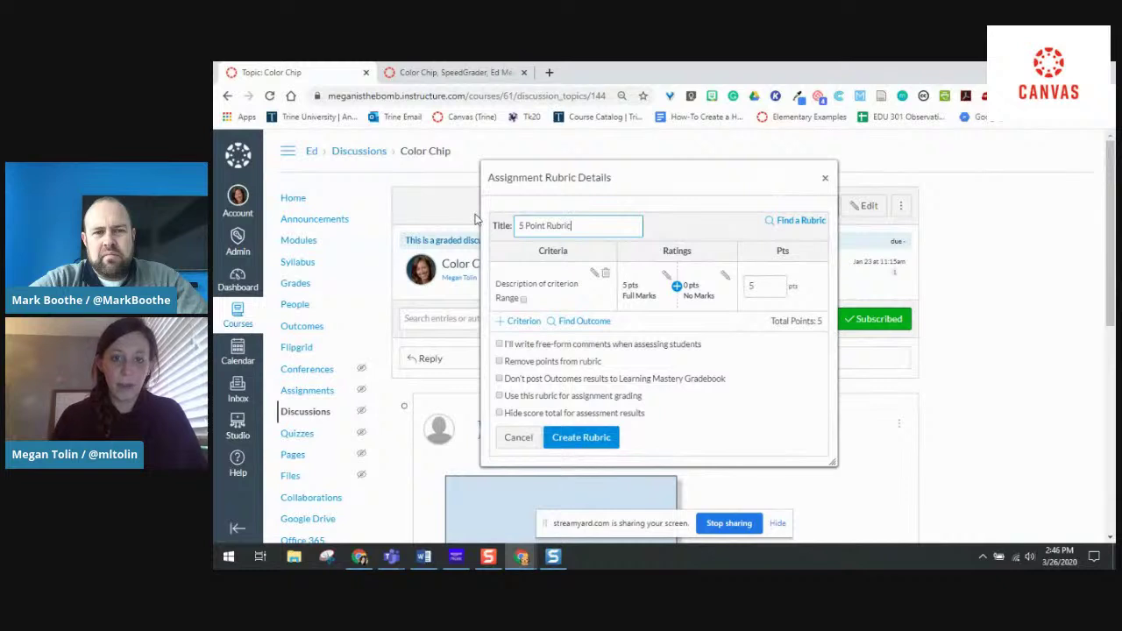
Change the first criterion's description to "#1" and set its maximum to 1 point.
click(595, 274)
drag(636, 298, 556, 298)
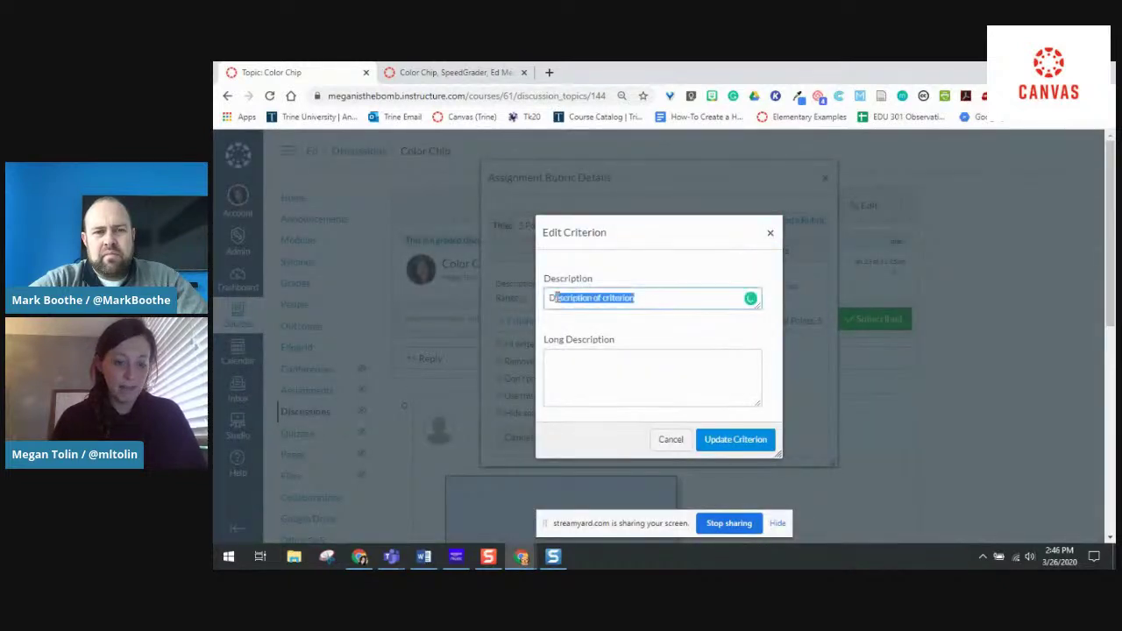
key(BackSpace)
key(BackSpace)
text(#1)
click(736, 439)
click(760, 298)
text(1)
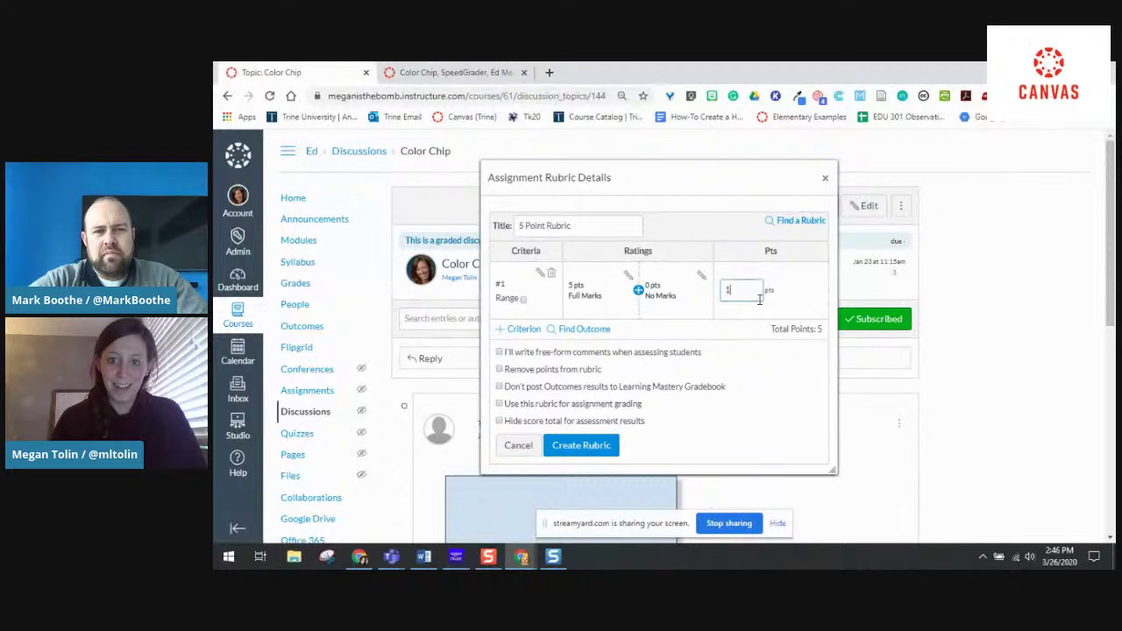
click(749, 335)
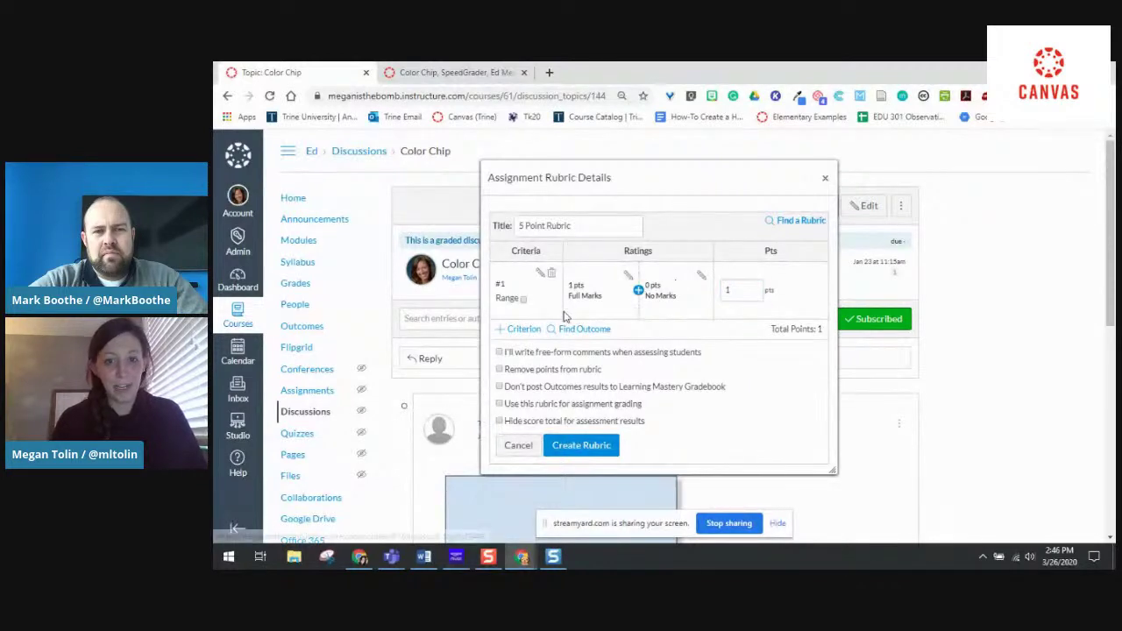
Duplicate criterion #1 and describe the copy as "#2".
click(517, 329)
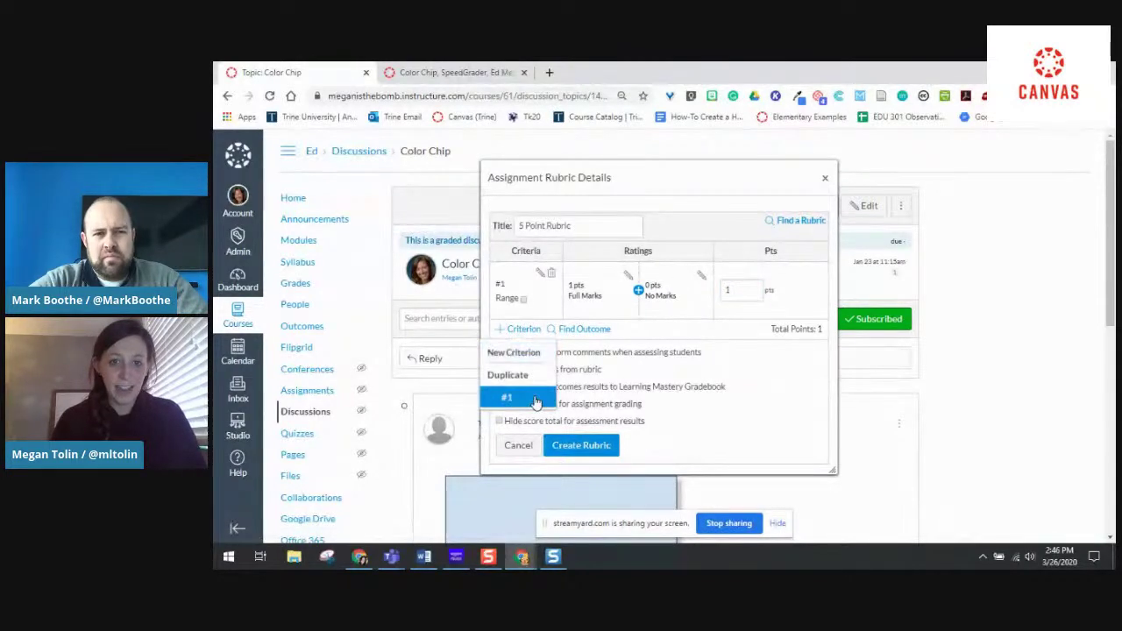
click(537, 402)
click(556, 321)
key(BackSpace)
text(2)
click(721, 462)
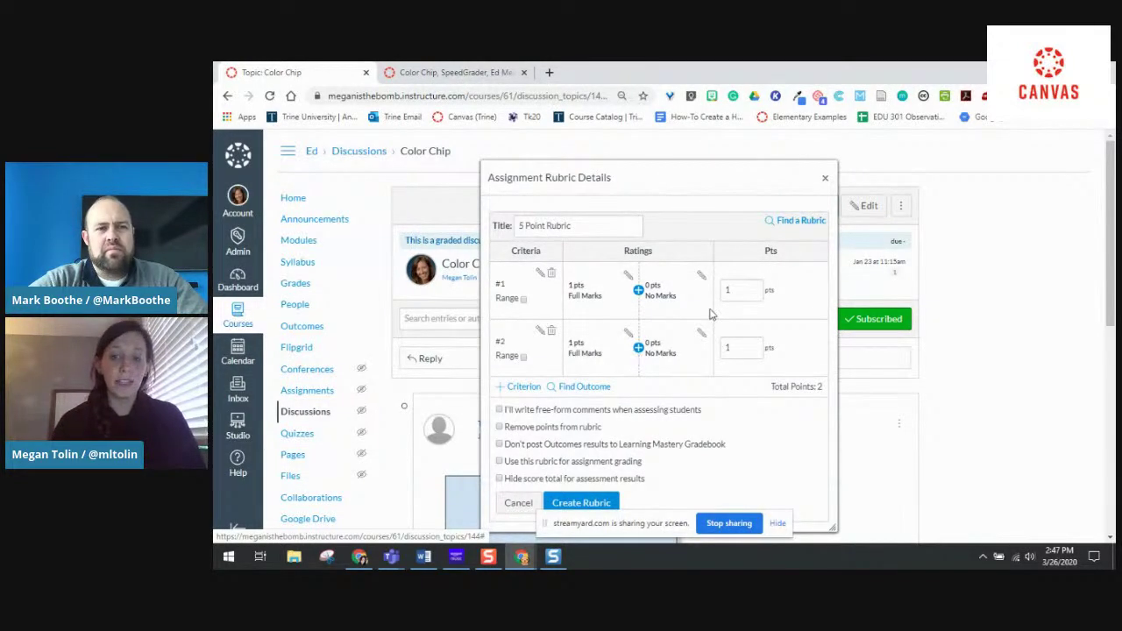
Create the 5 Point Rubric with its two criteria and close the rubric details to return to the discussion.
scroll(746, 335, down, 1)
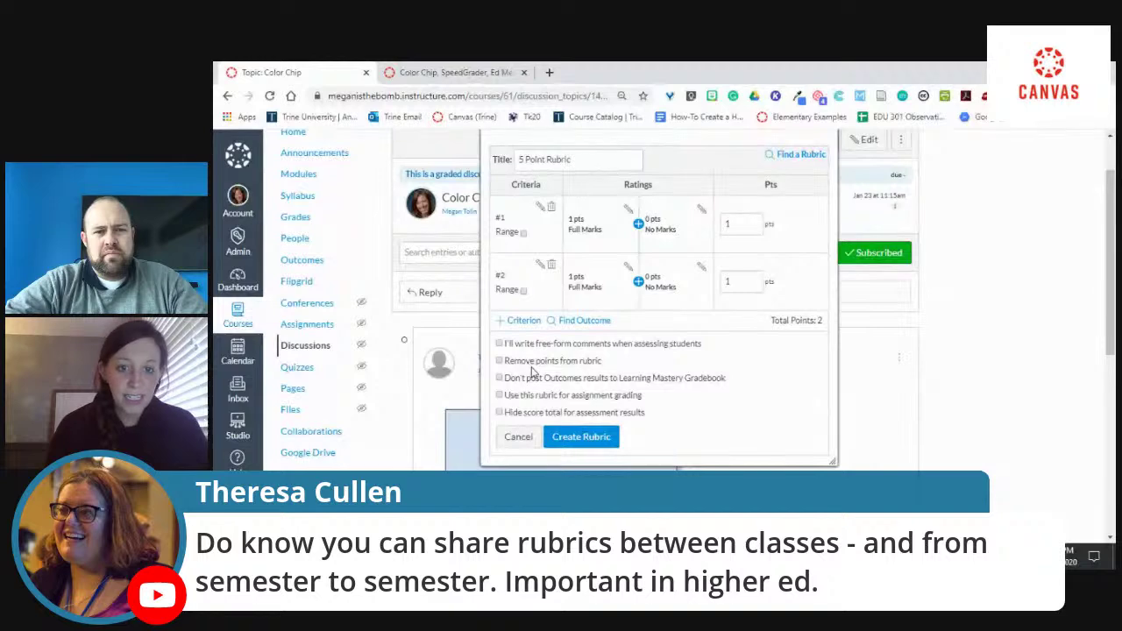
click(578, 436)
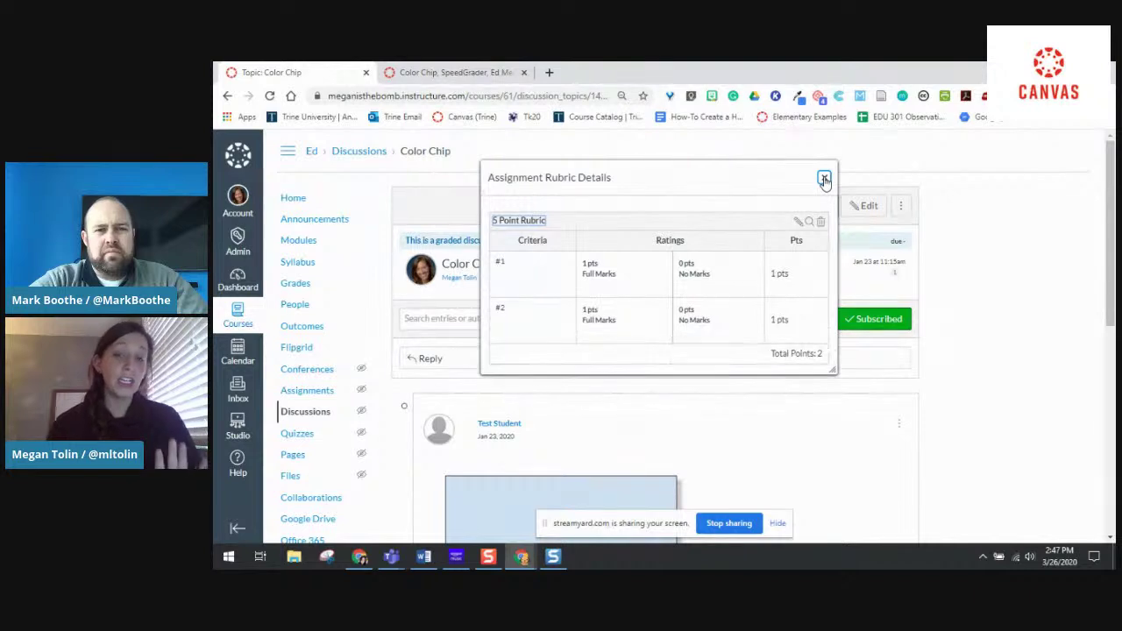
click(824, 179)
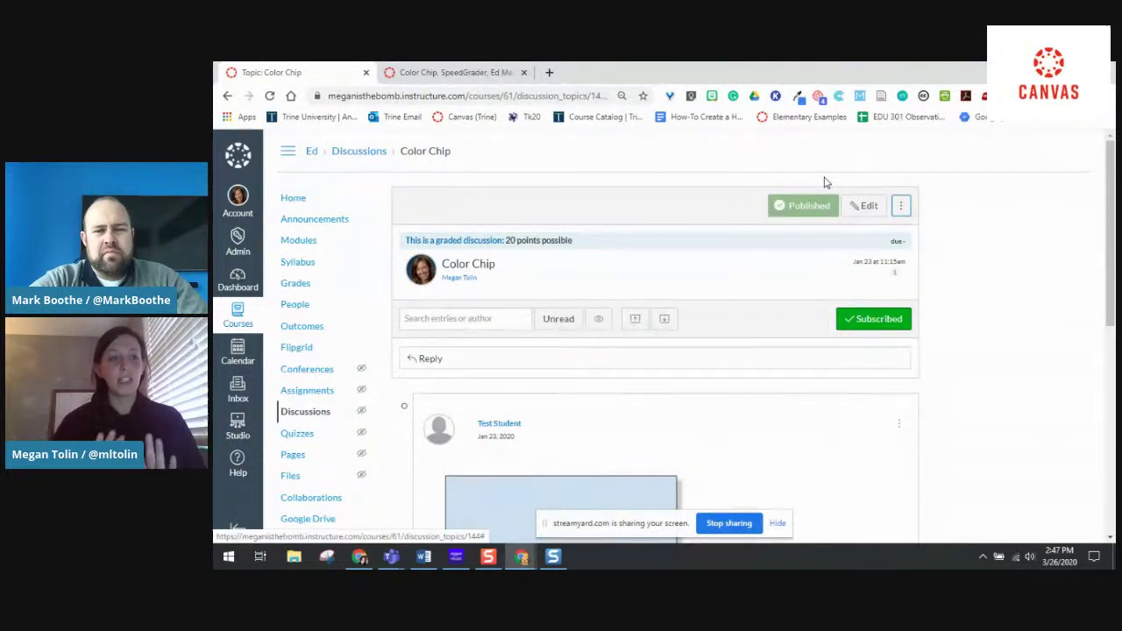